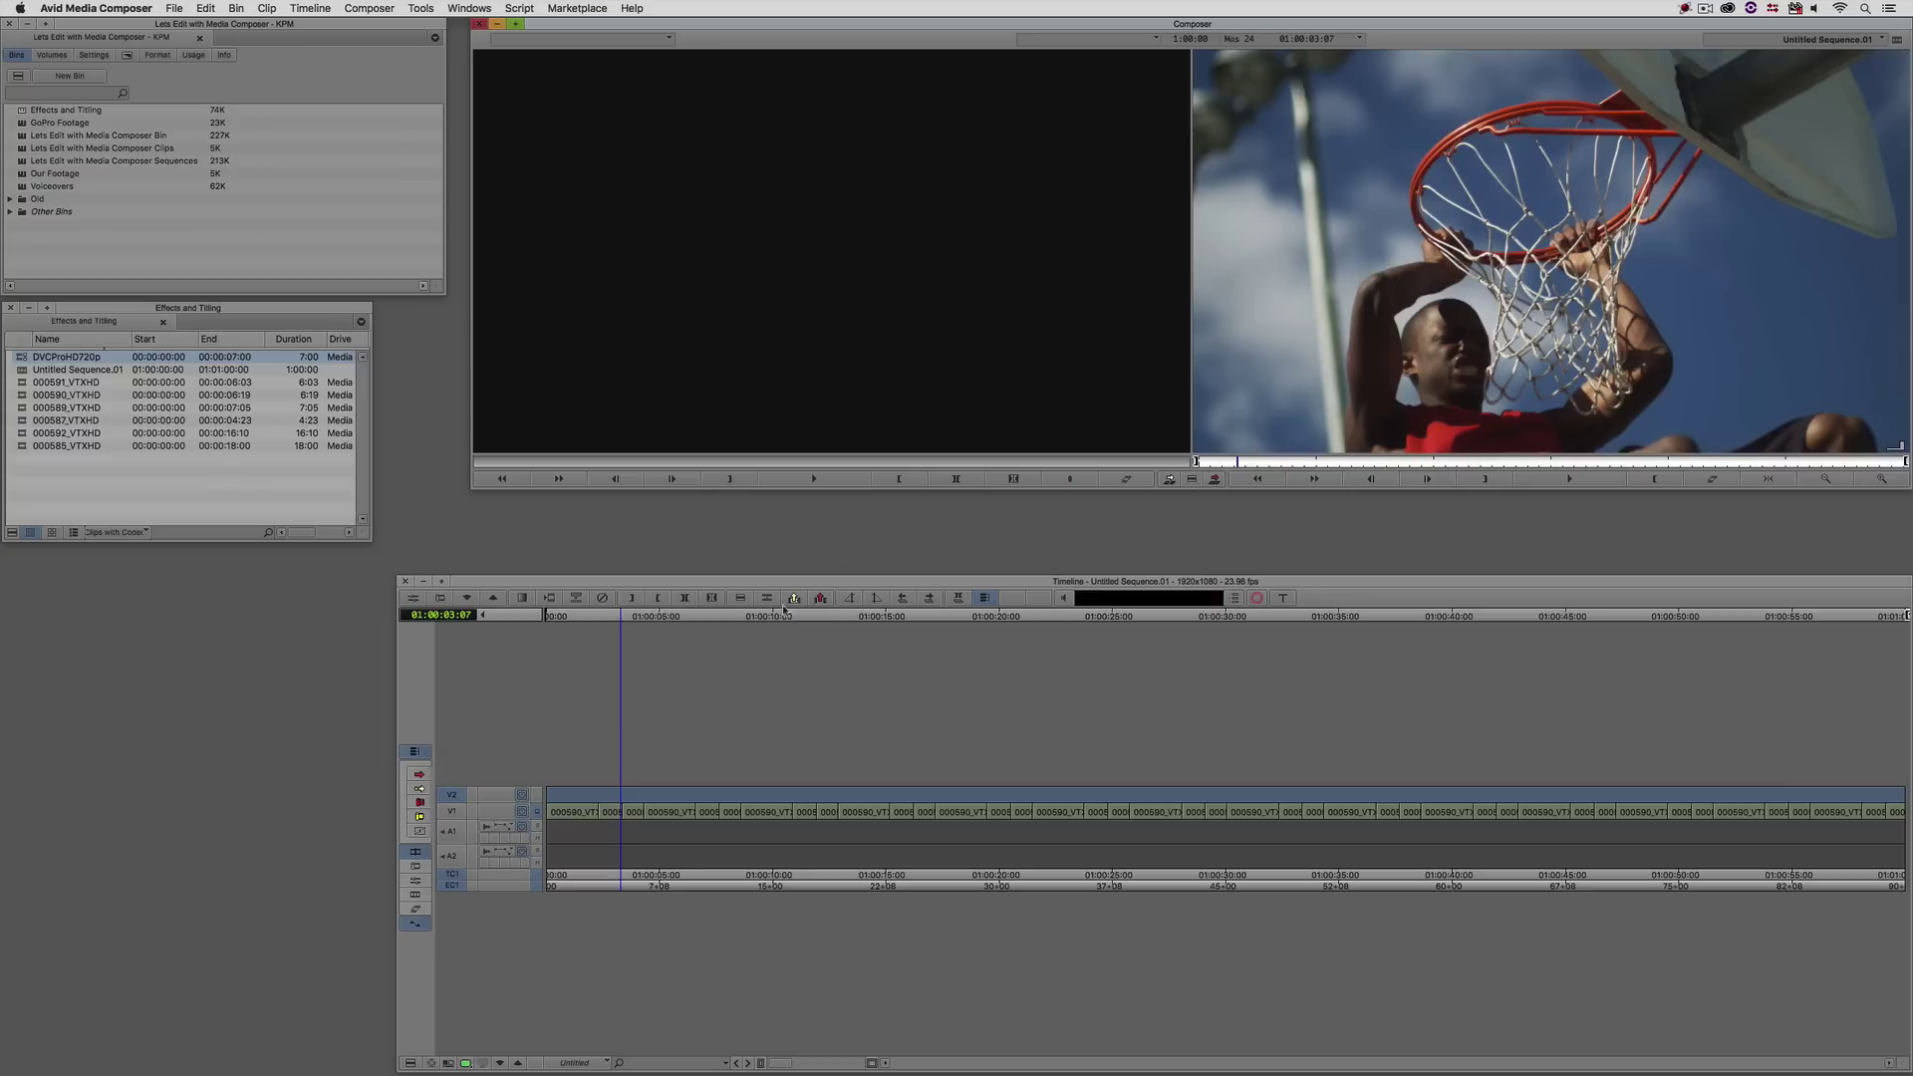
# Scrub the timeline back and place the position indicator at 01:00:35:19
pyautogui.click(607, 812)
pyautogui.moveTo(576, 812); pyautogui.dragTo(1879, 825)
pyautogui.click(1618, 461)
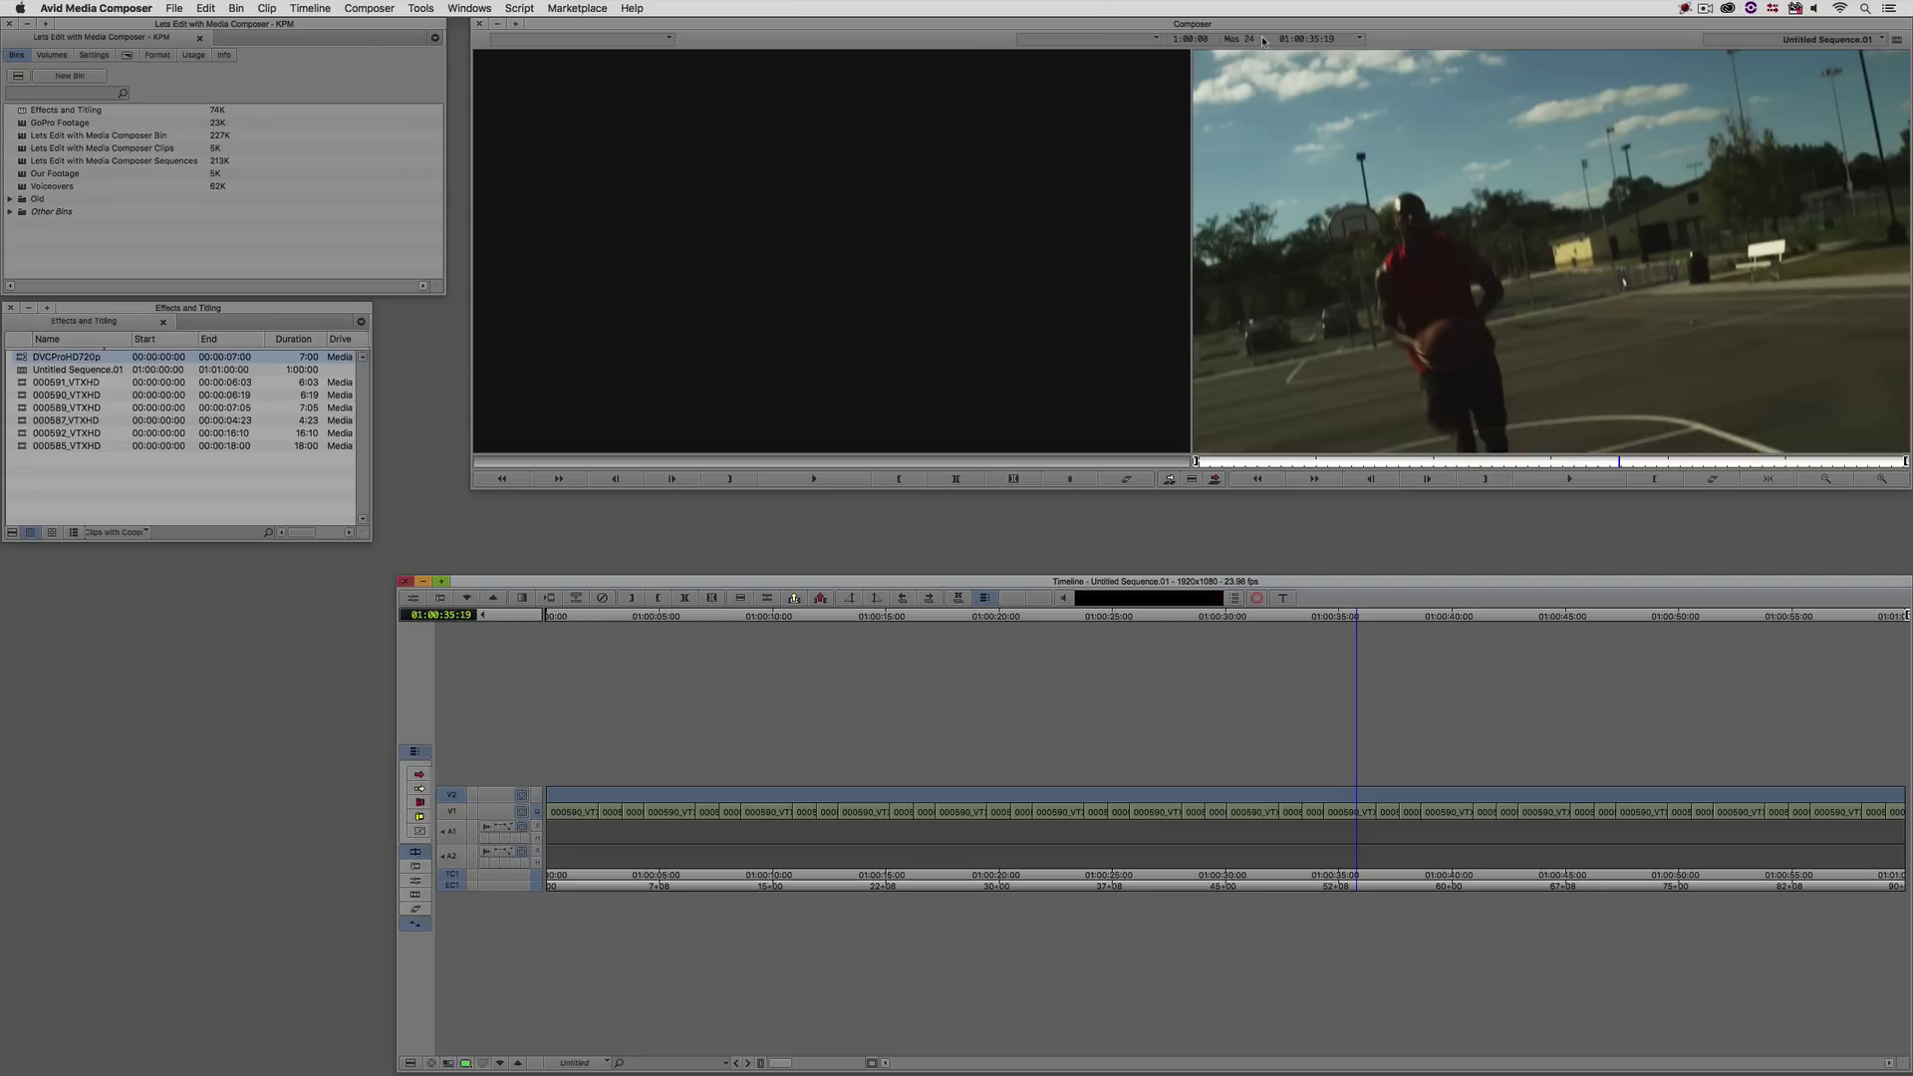
# Review the Format tab's 1080p/23.976 preset list without changing anything
pyautogui.click(157, 55)
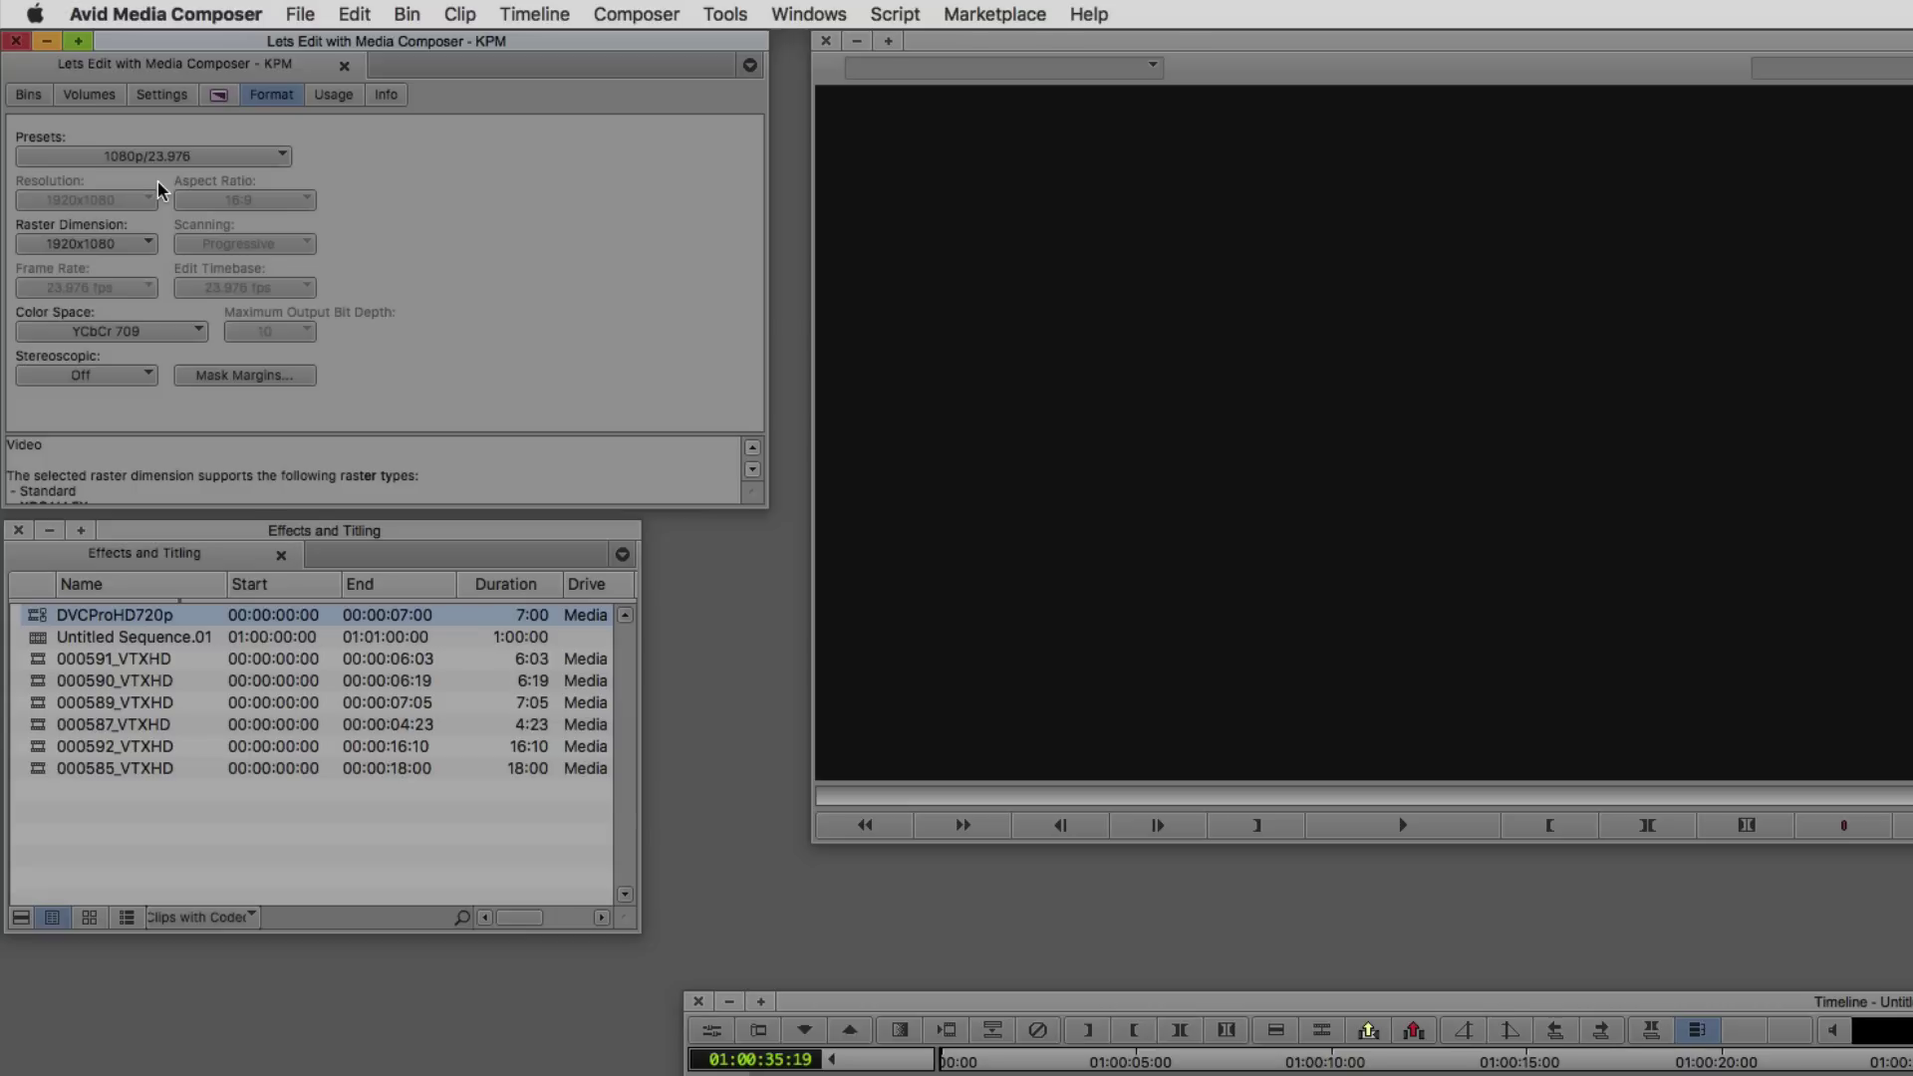
pyautogui.click(163, 157)
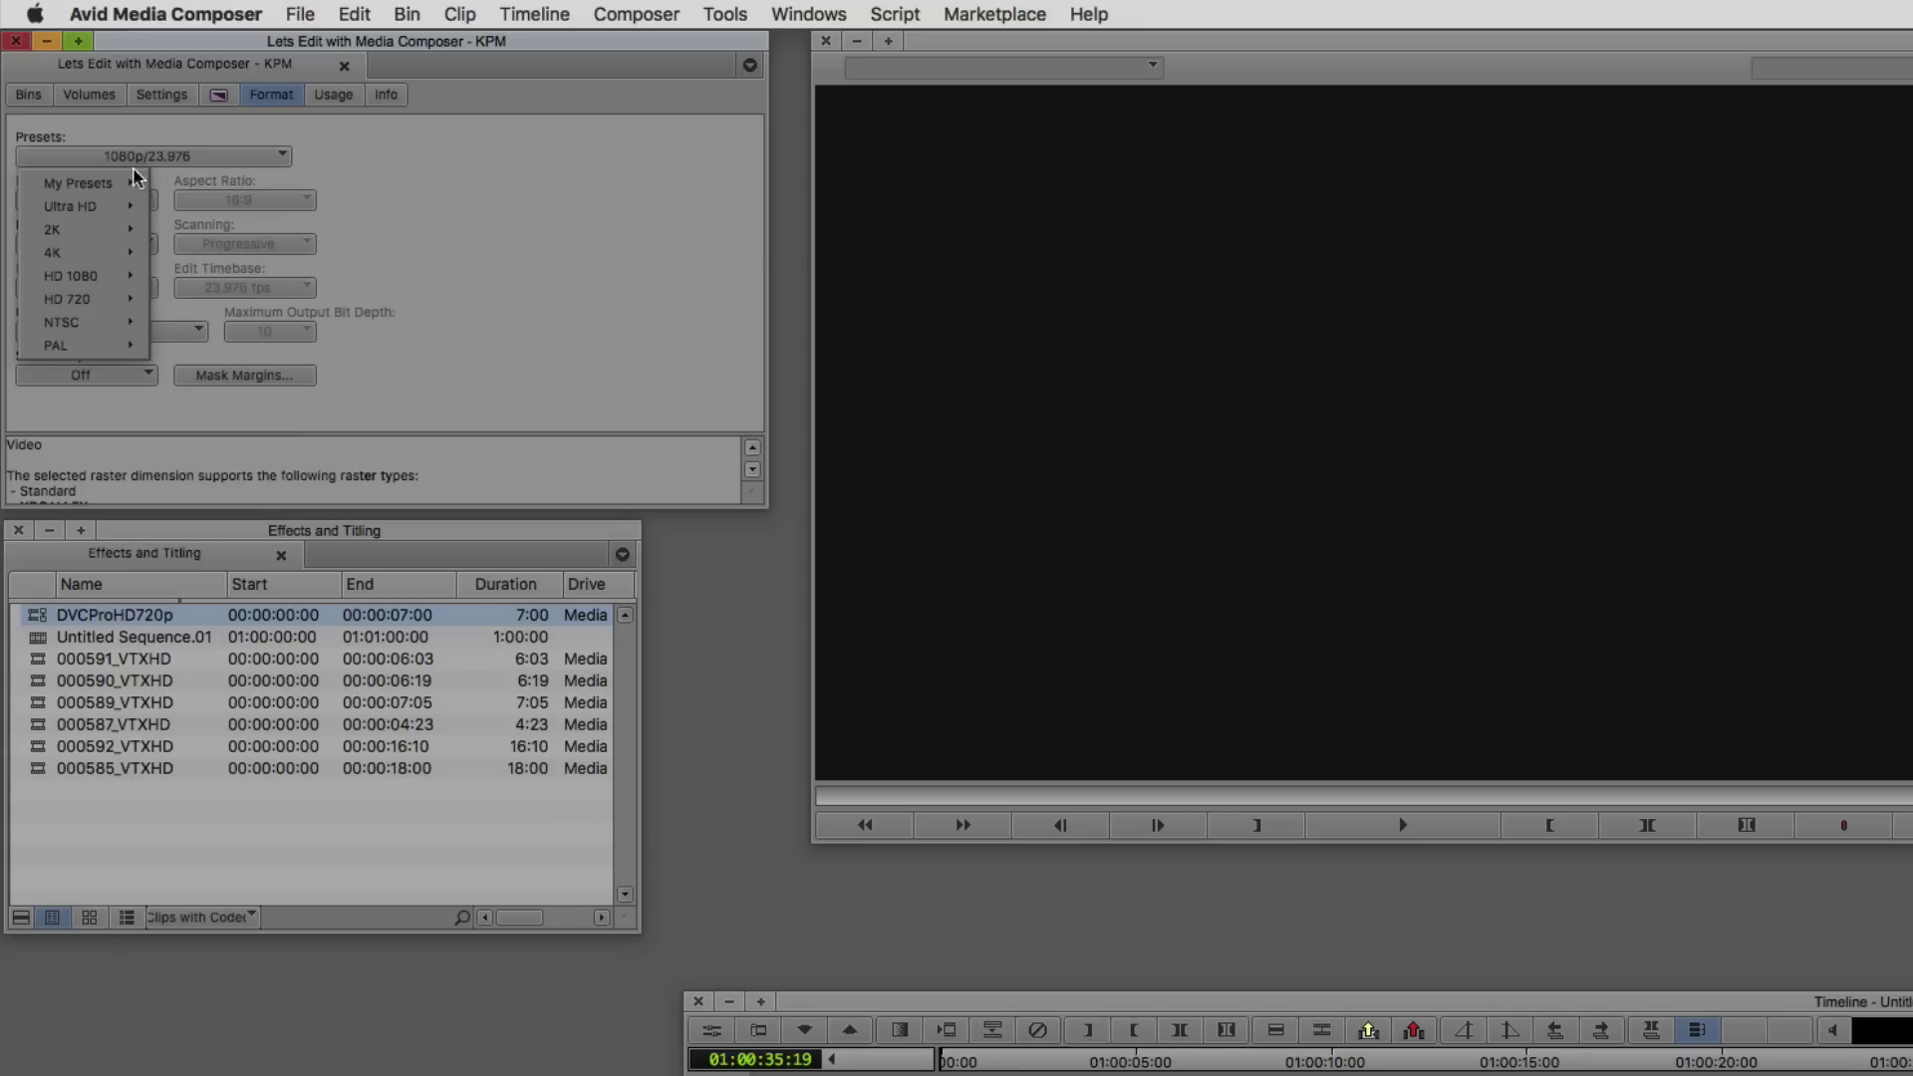
pyautogui.moveTo(85, 326)
pyautogui.click(1790, 780)
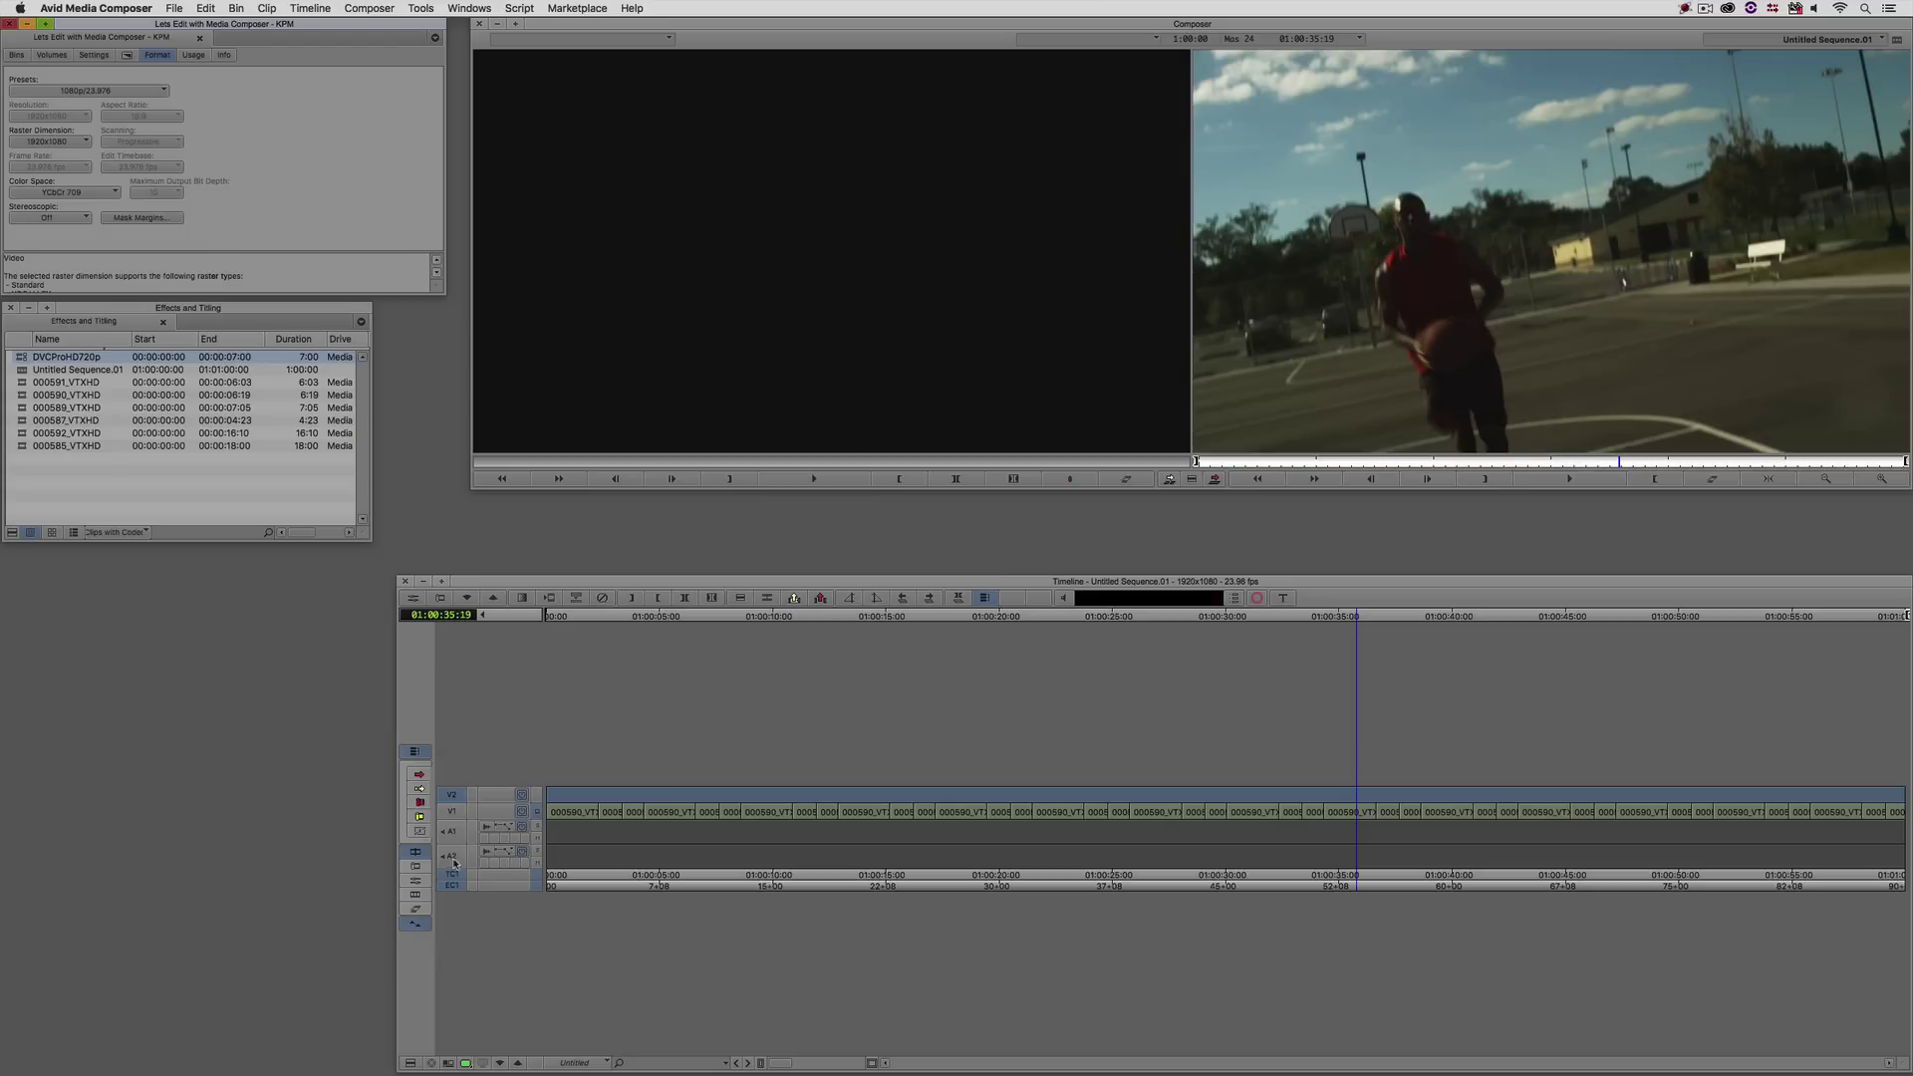
# Enable V1, A1 and A2 with V2 off, then choose Output > Export to File for Untitled Sequence.01
pyautogui.moveTo(451, 858); pyautogui.dragTo(451, 794)
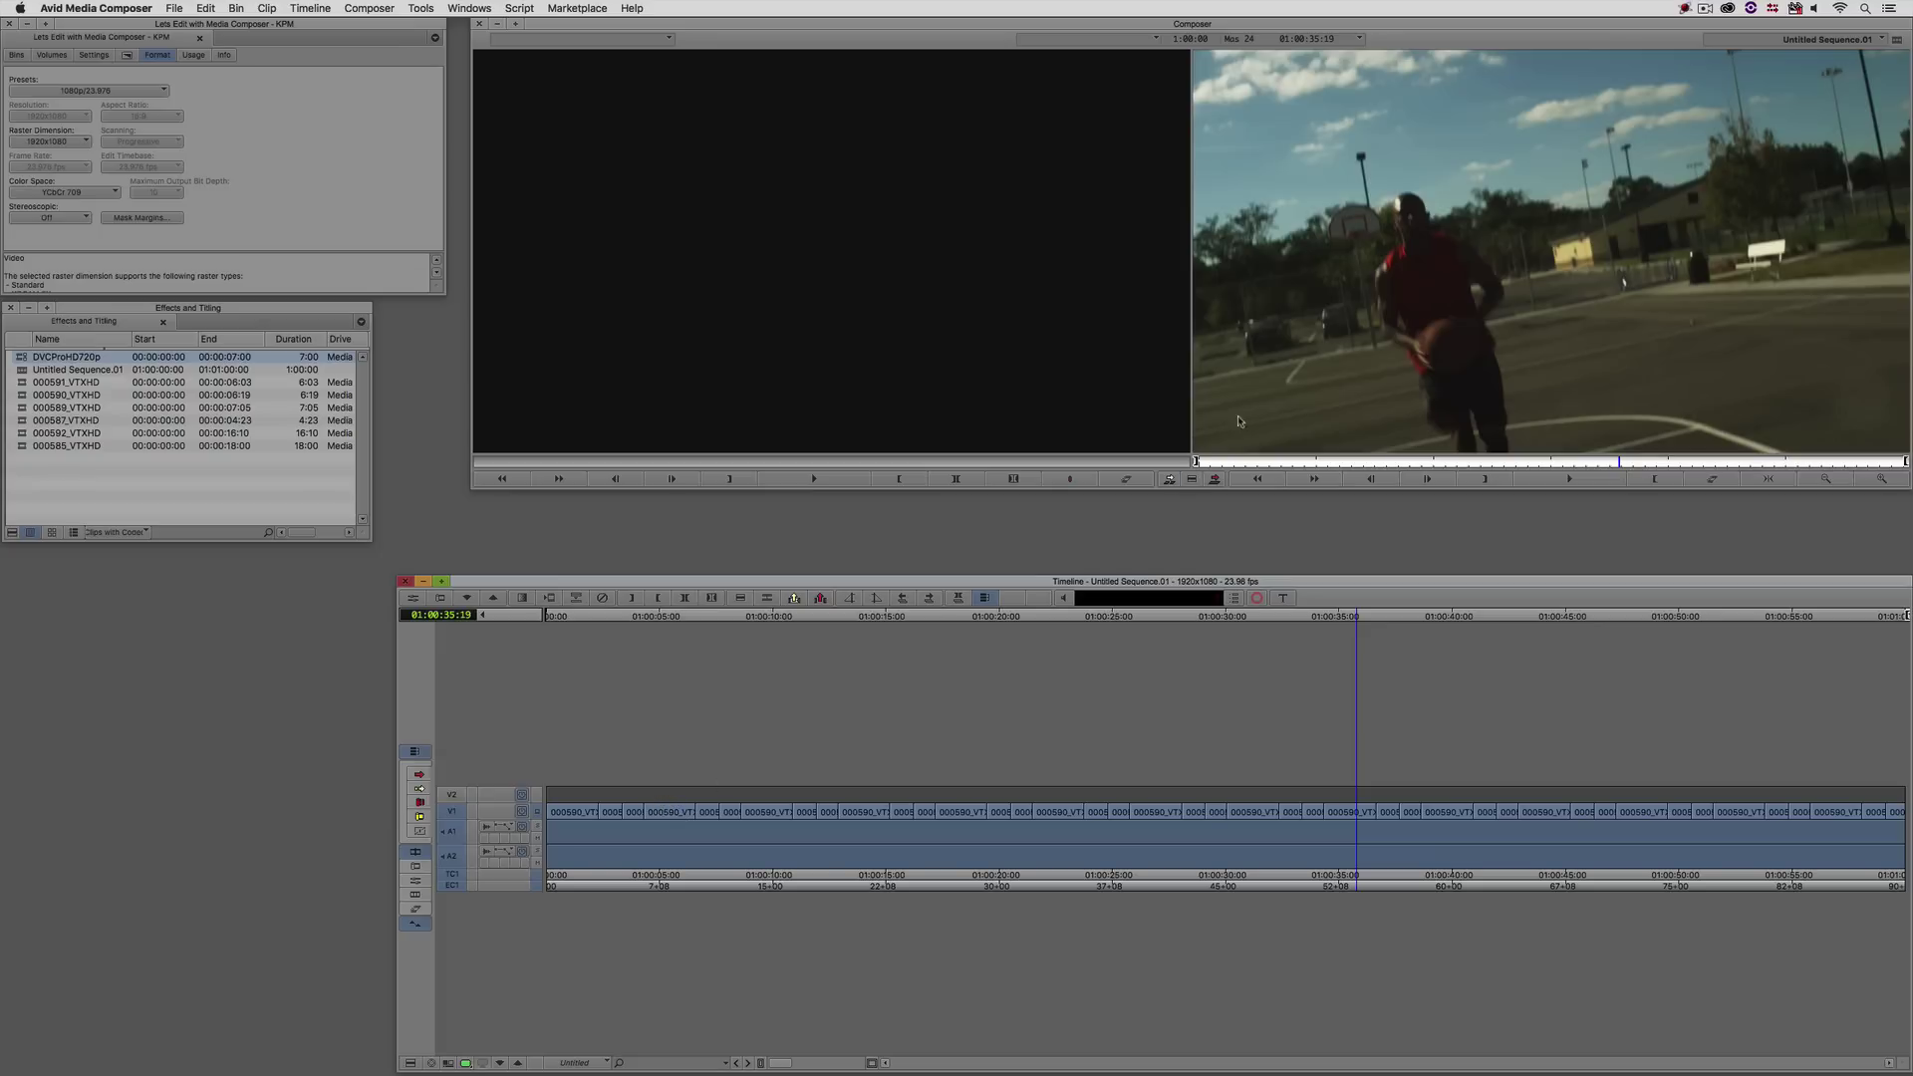
pyautogui.rightClick(1275, 335)
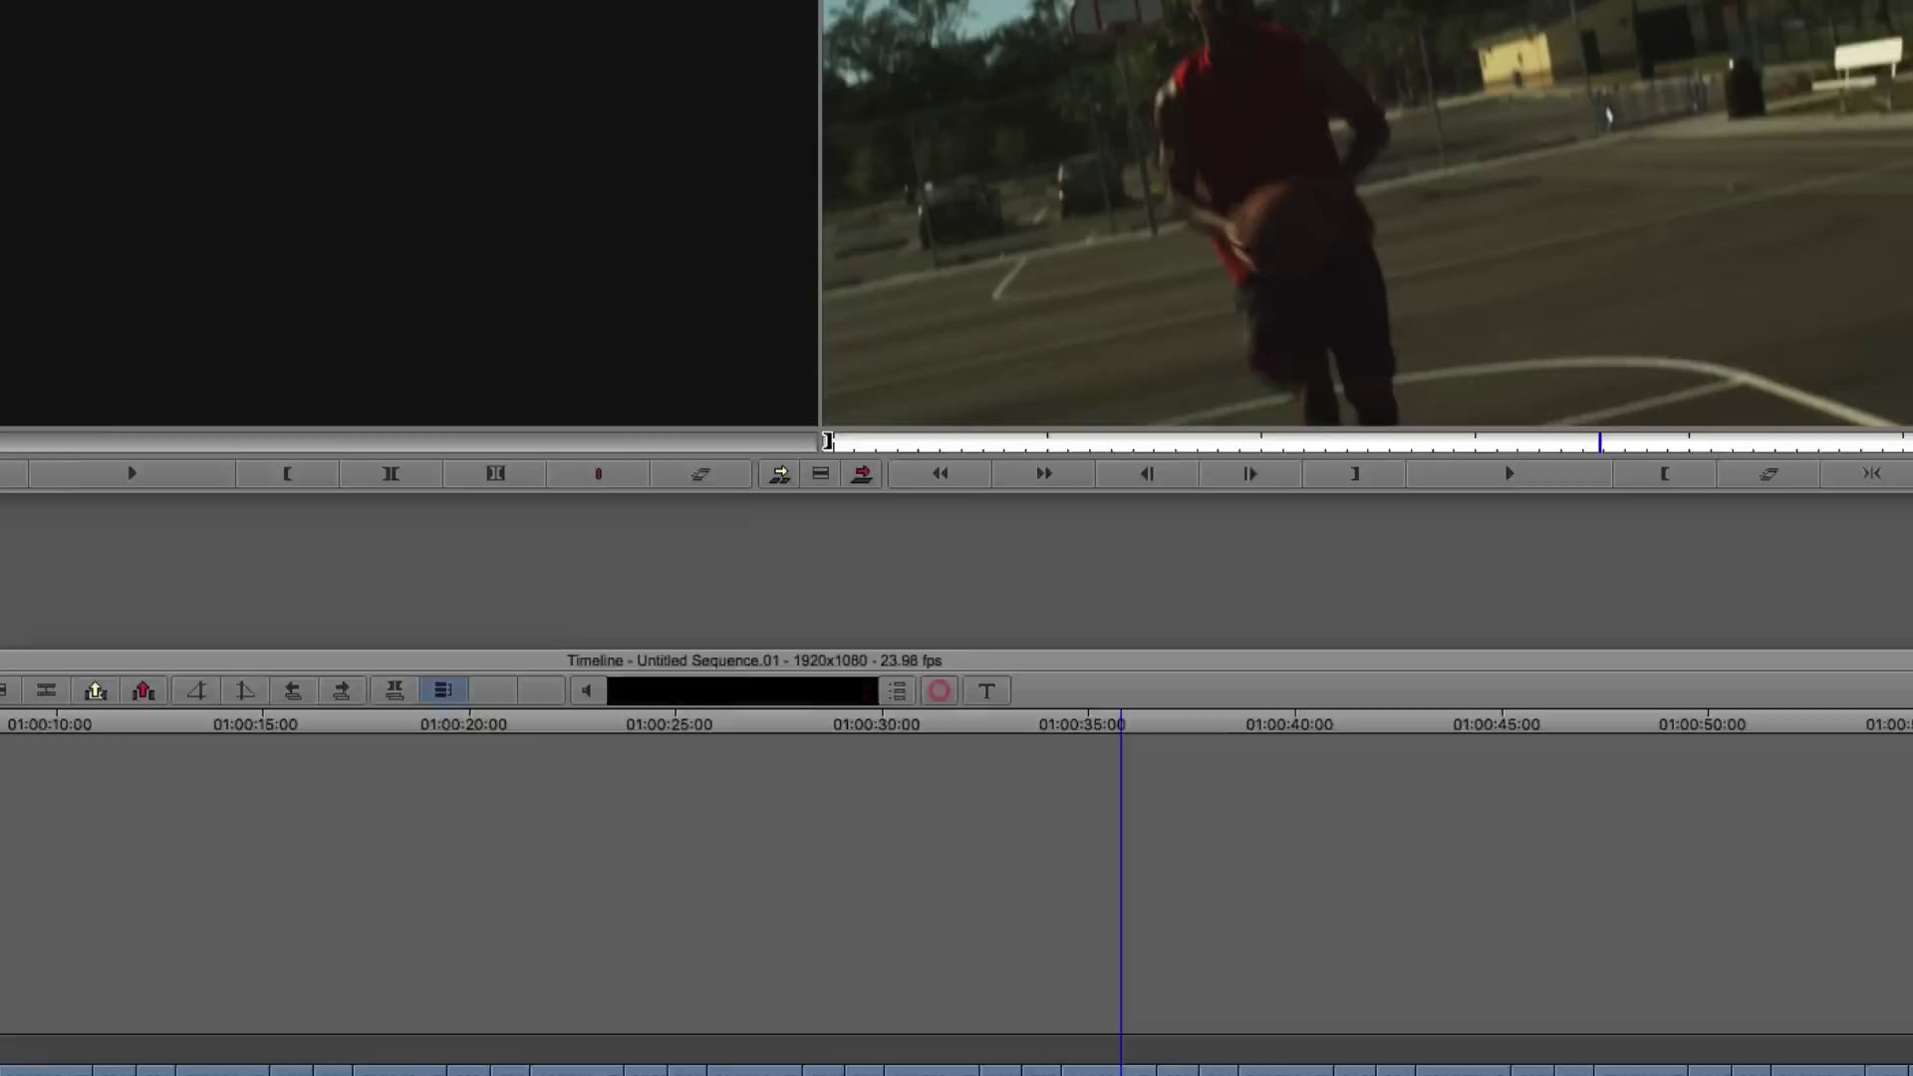
pyautogui.rightClick(24, 373)
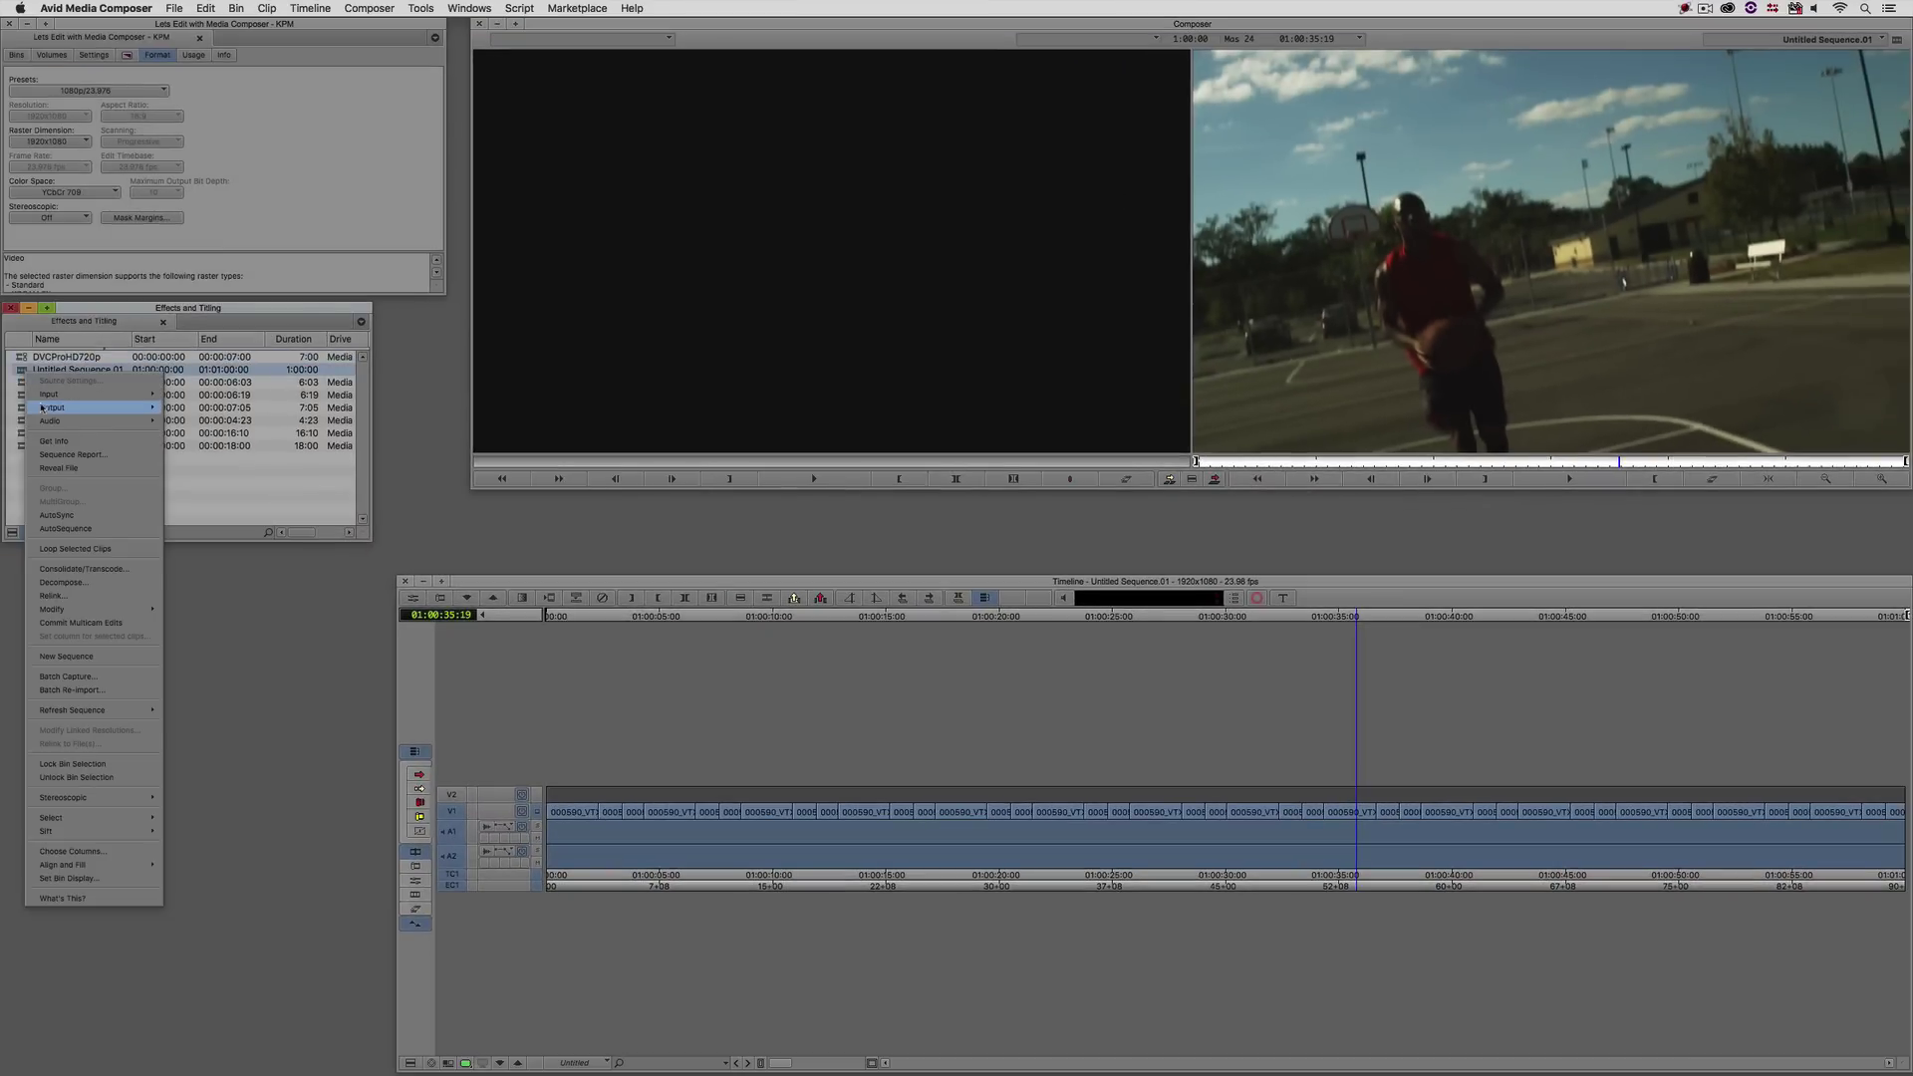
pyautogui.moveTo(42, 410)
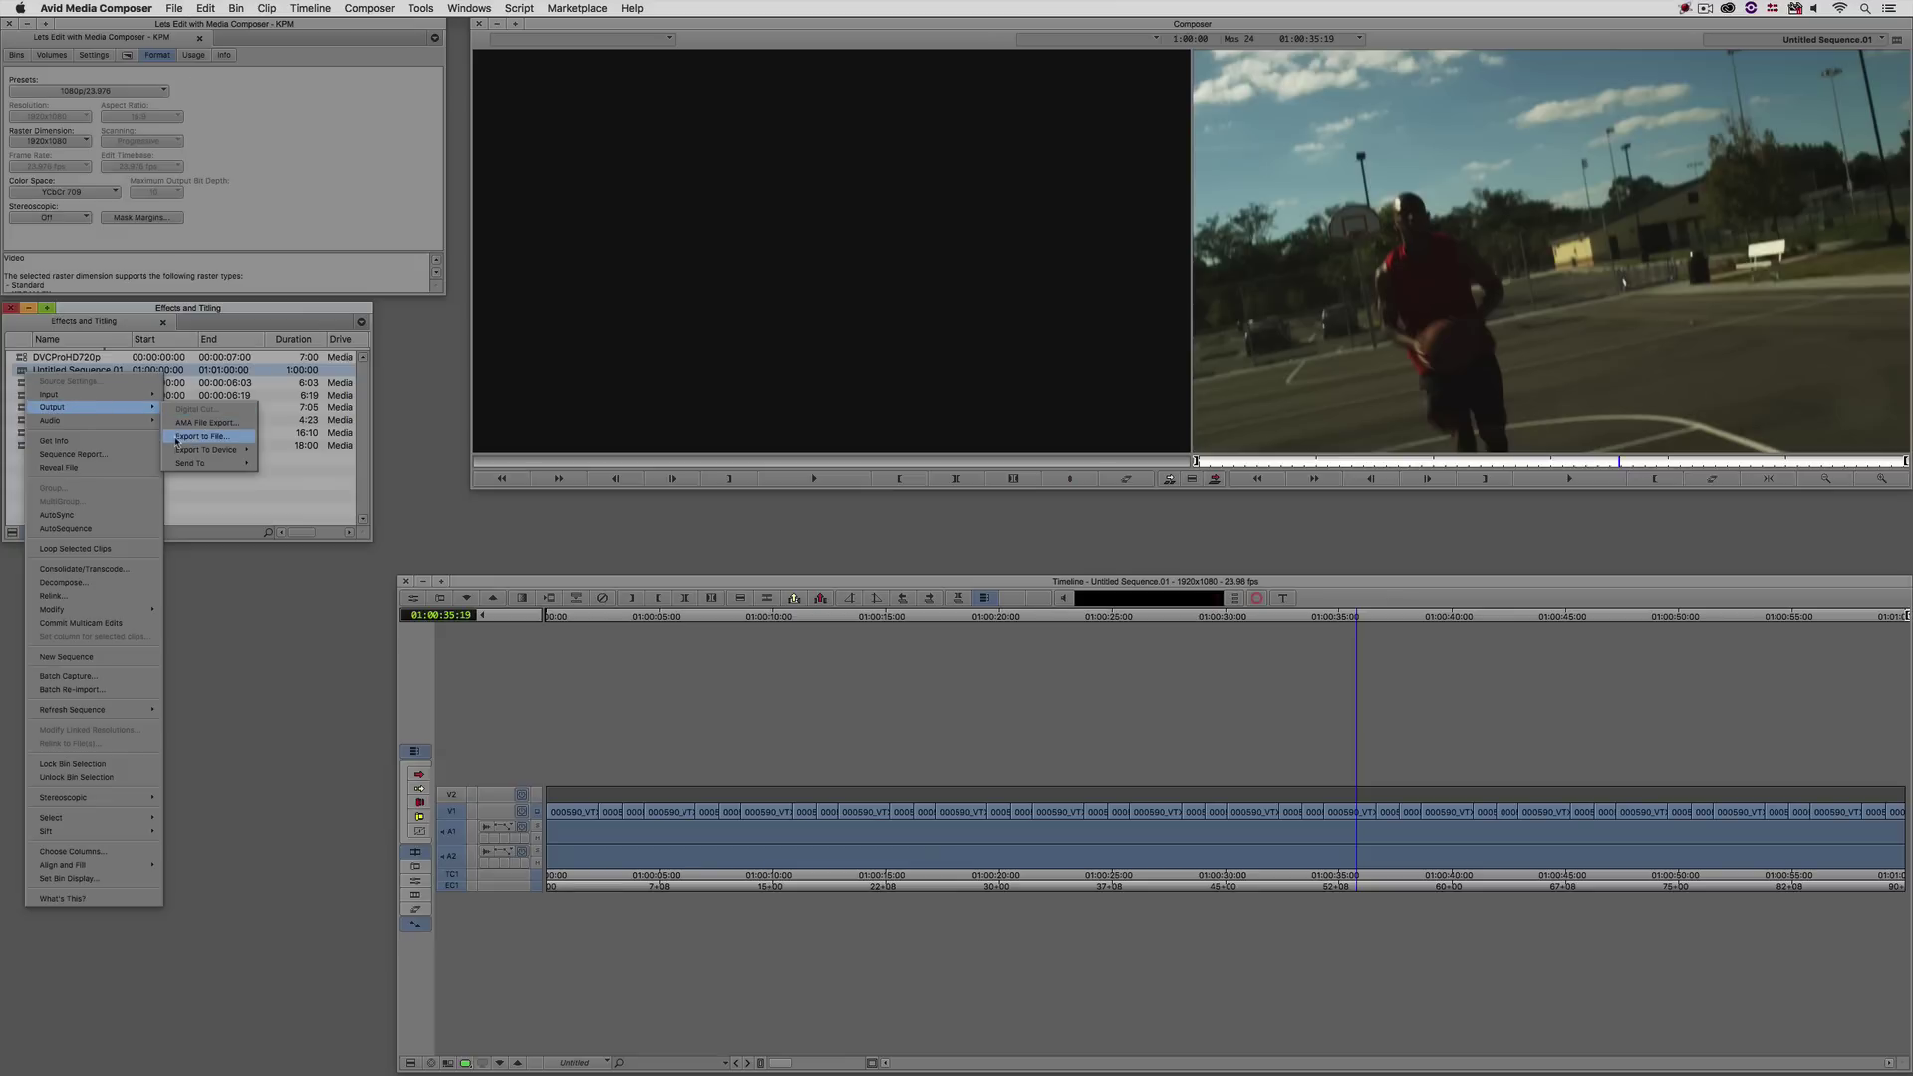
pyautogui.click(218, 438)
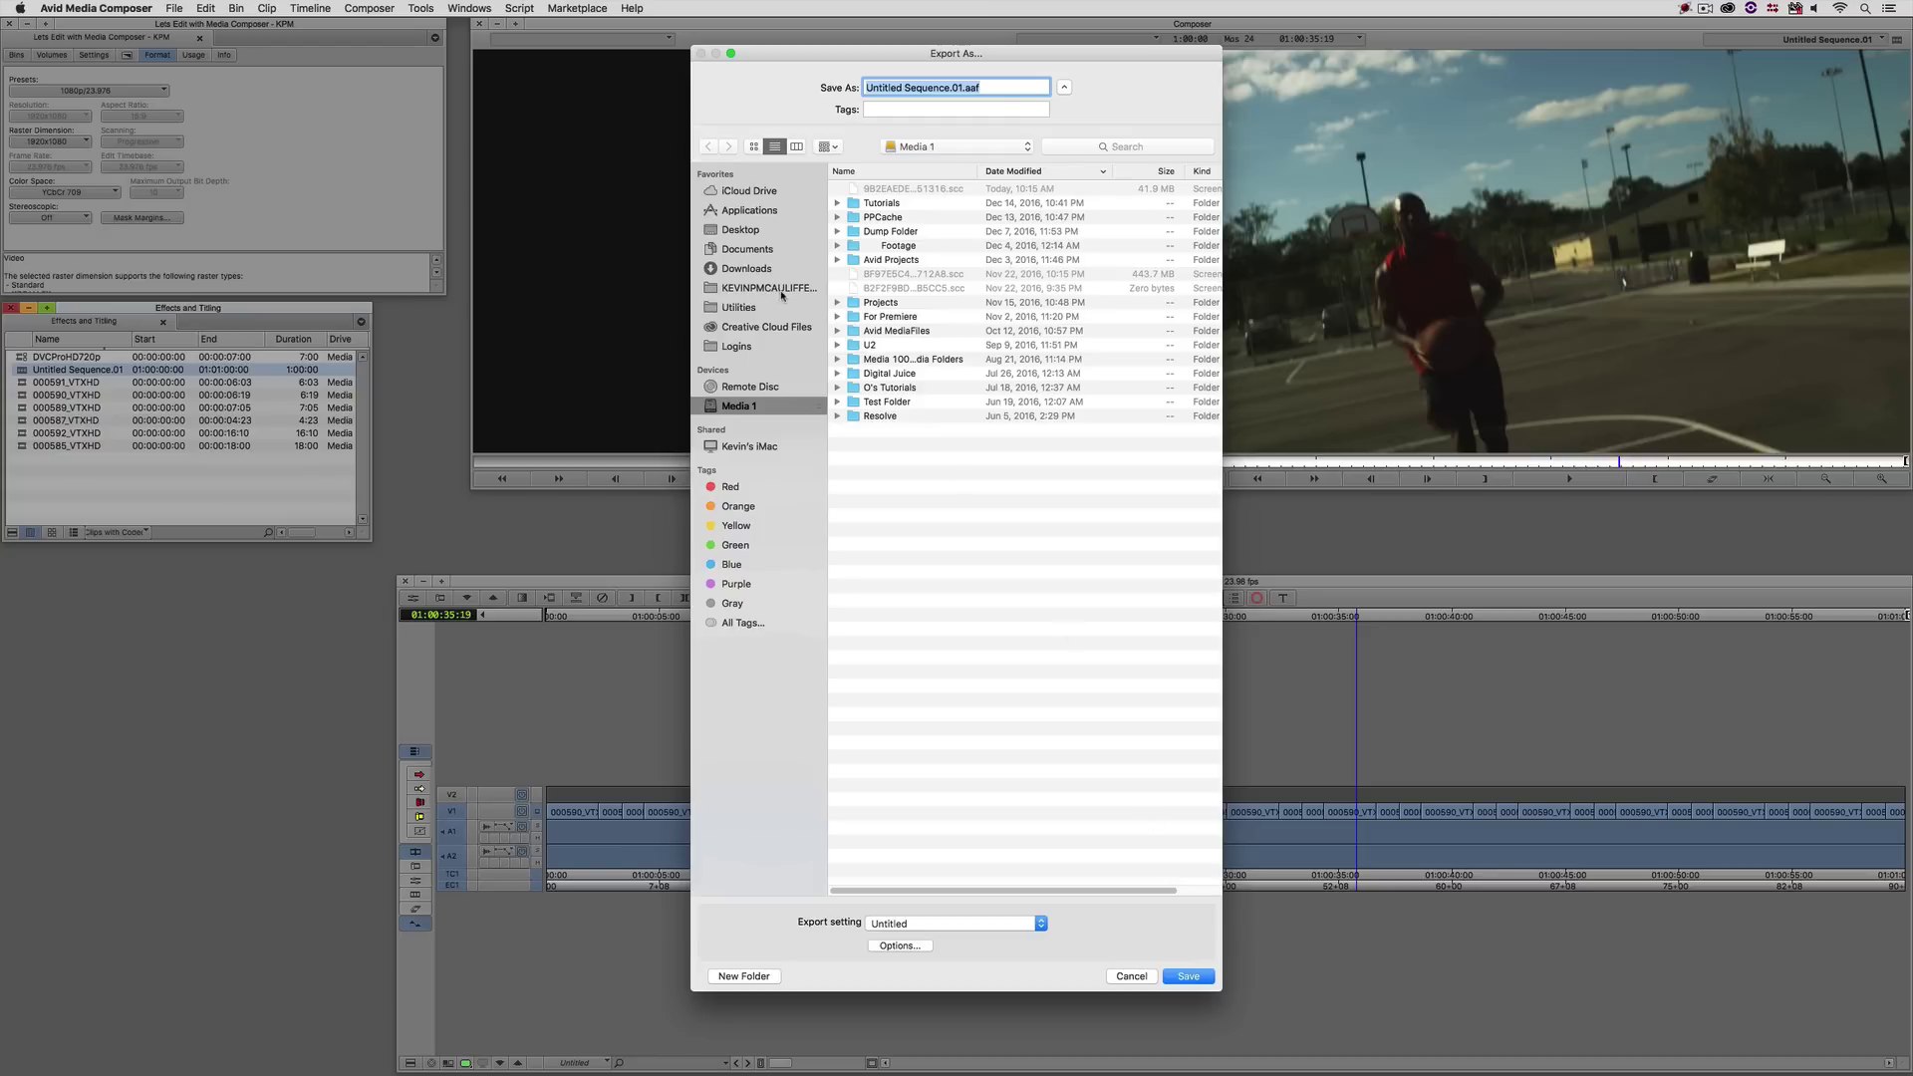
# Choose Desktop as the export folder and keep the export setting as Untitled
pyautogui.click(744, 231)
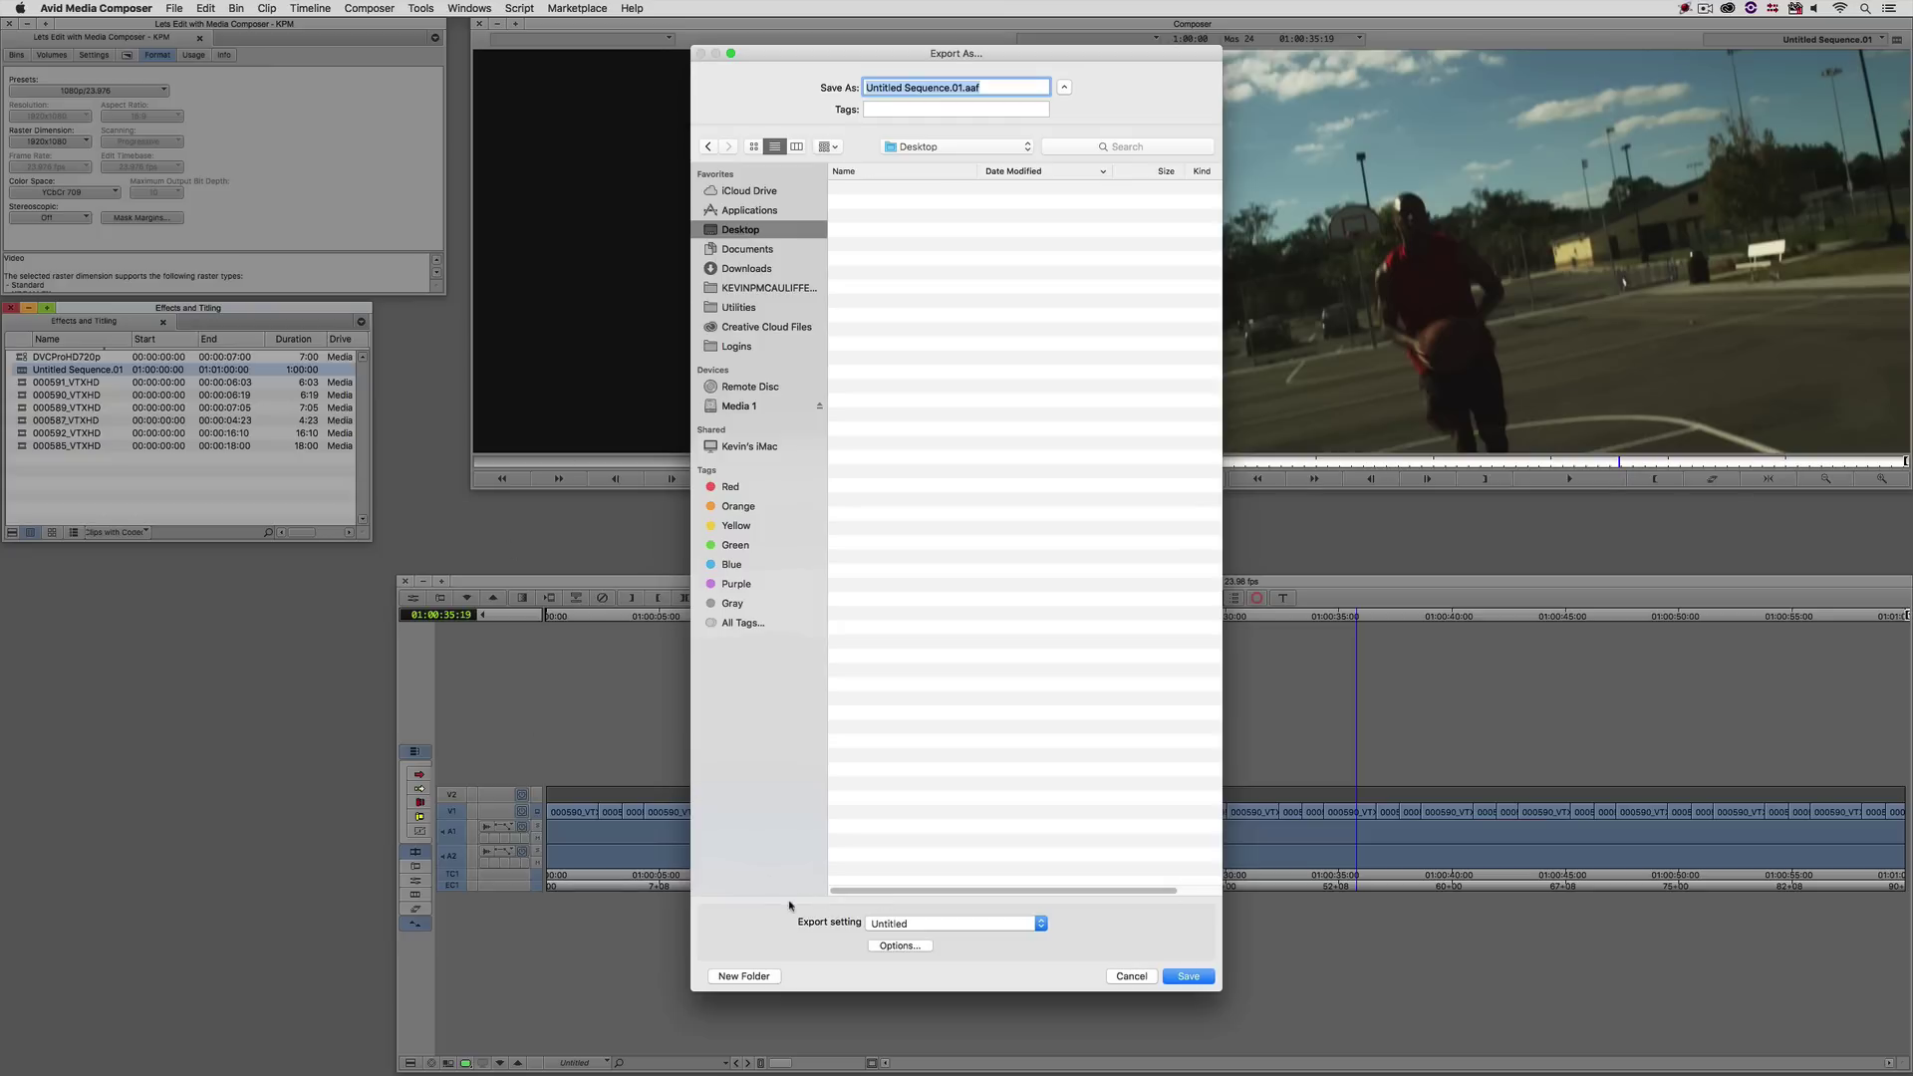
pyautogui.click(1020, 926)
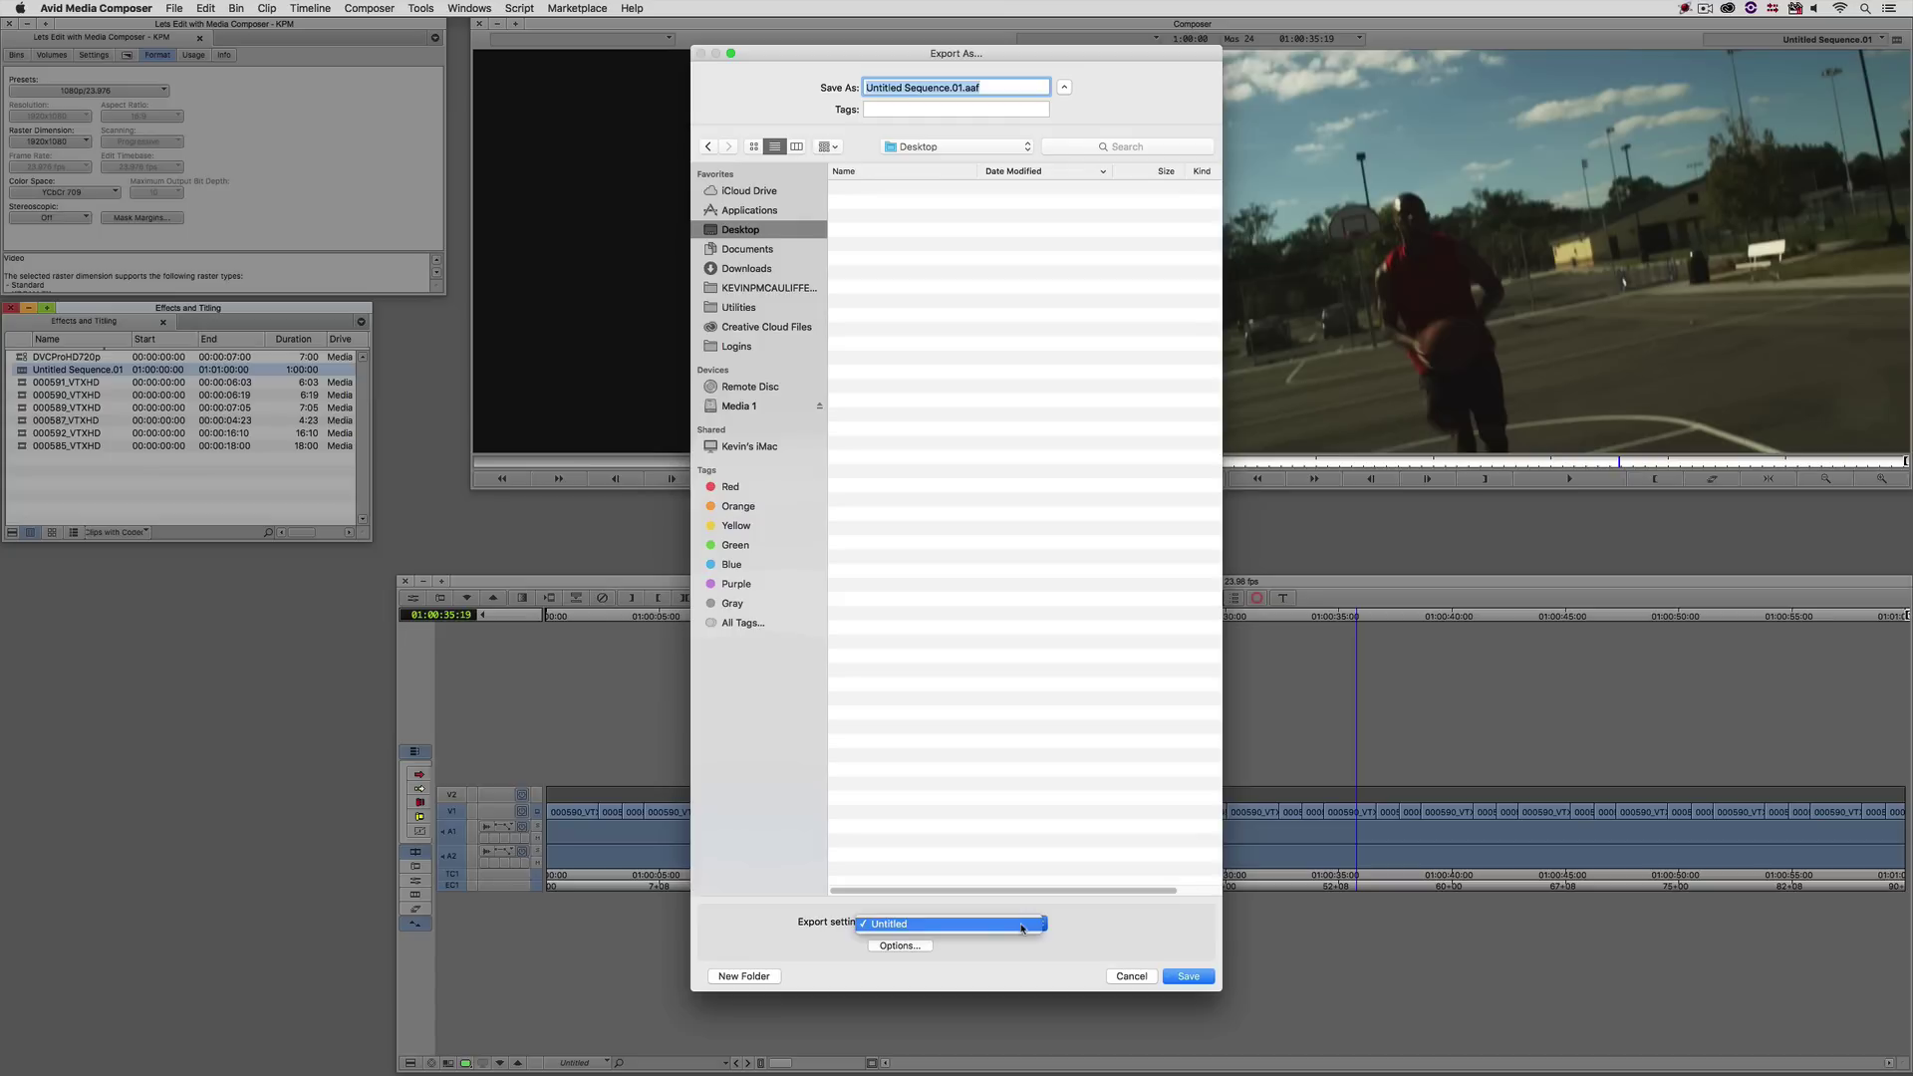
pyautogui.click(1048, 926)
# Change Export As in Export Settings from AAF to QuickTime Movie
pyautogui.click(911, 949)
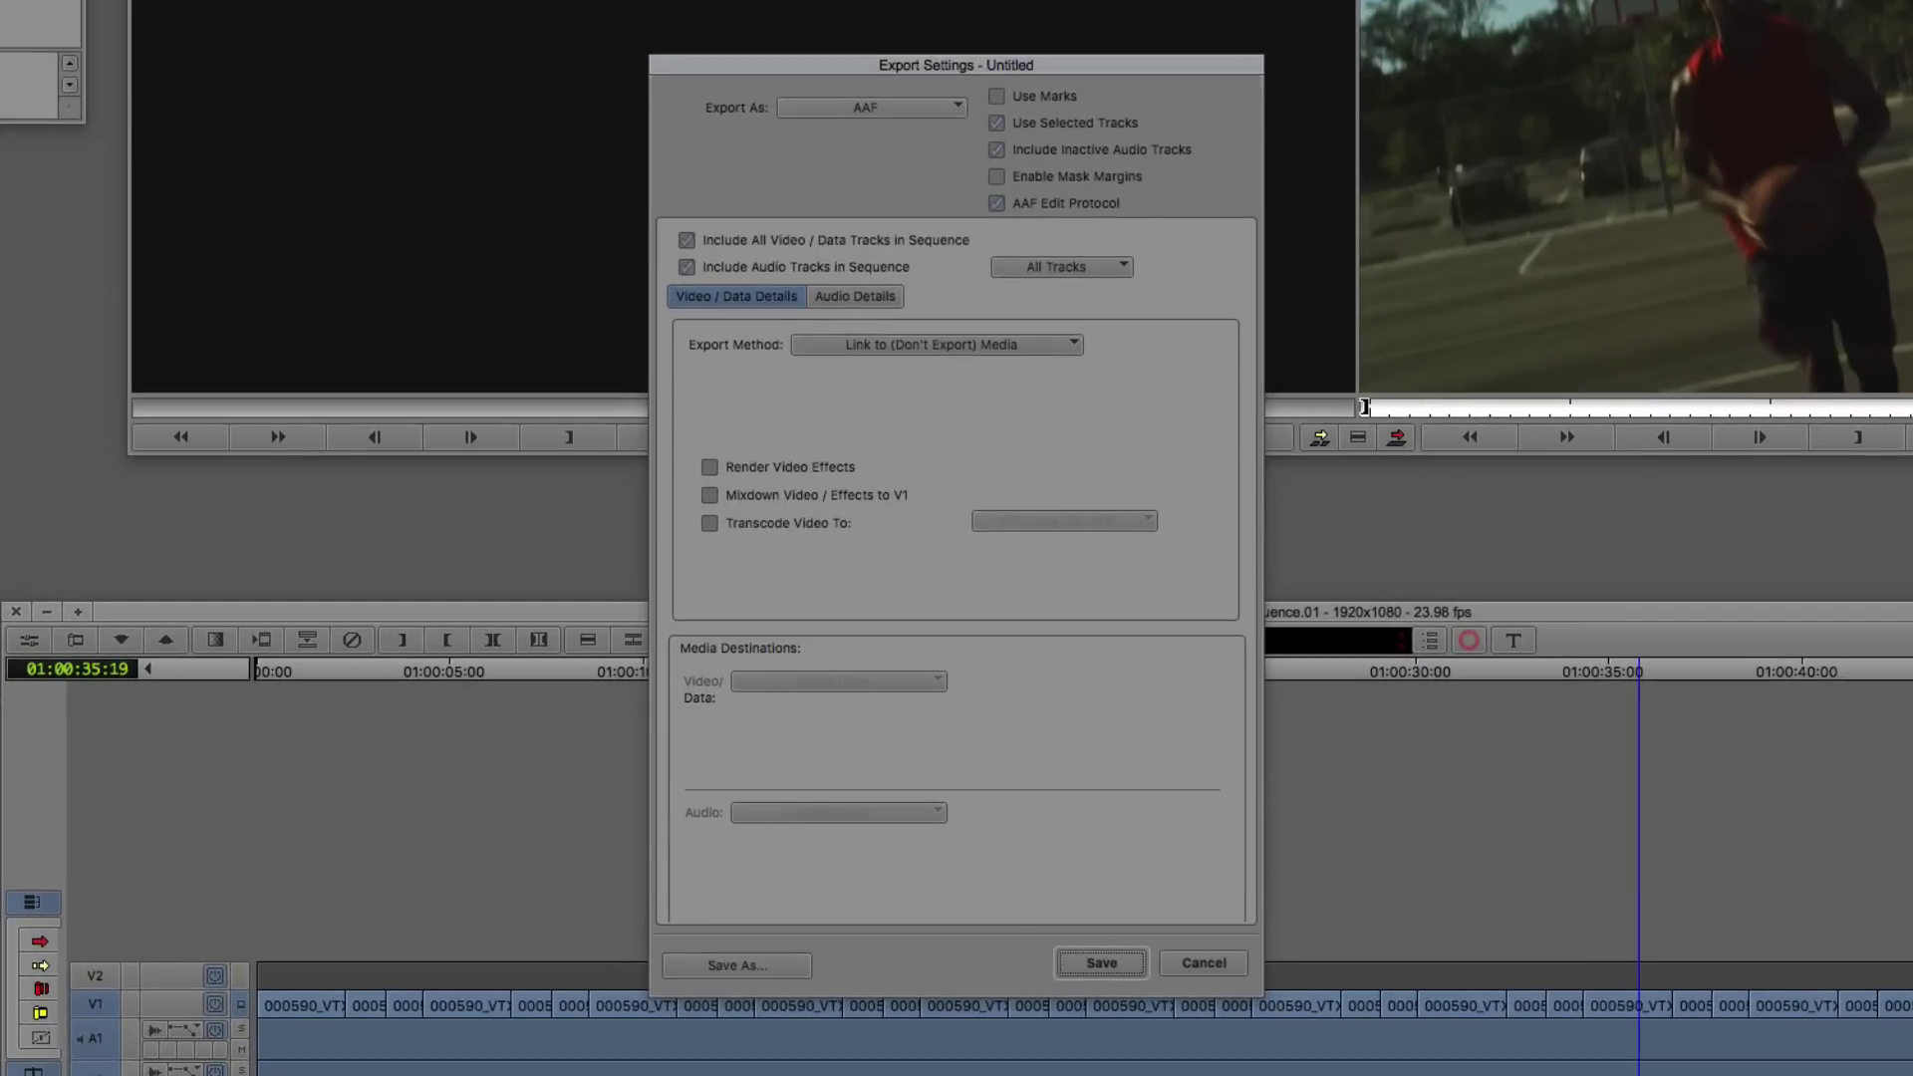
pyautogui.click(904, 105)
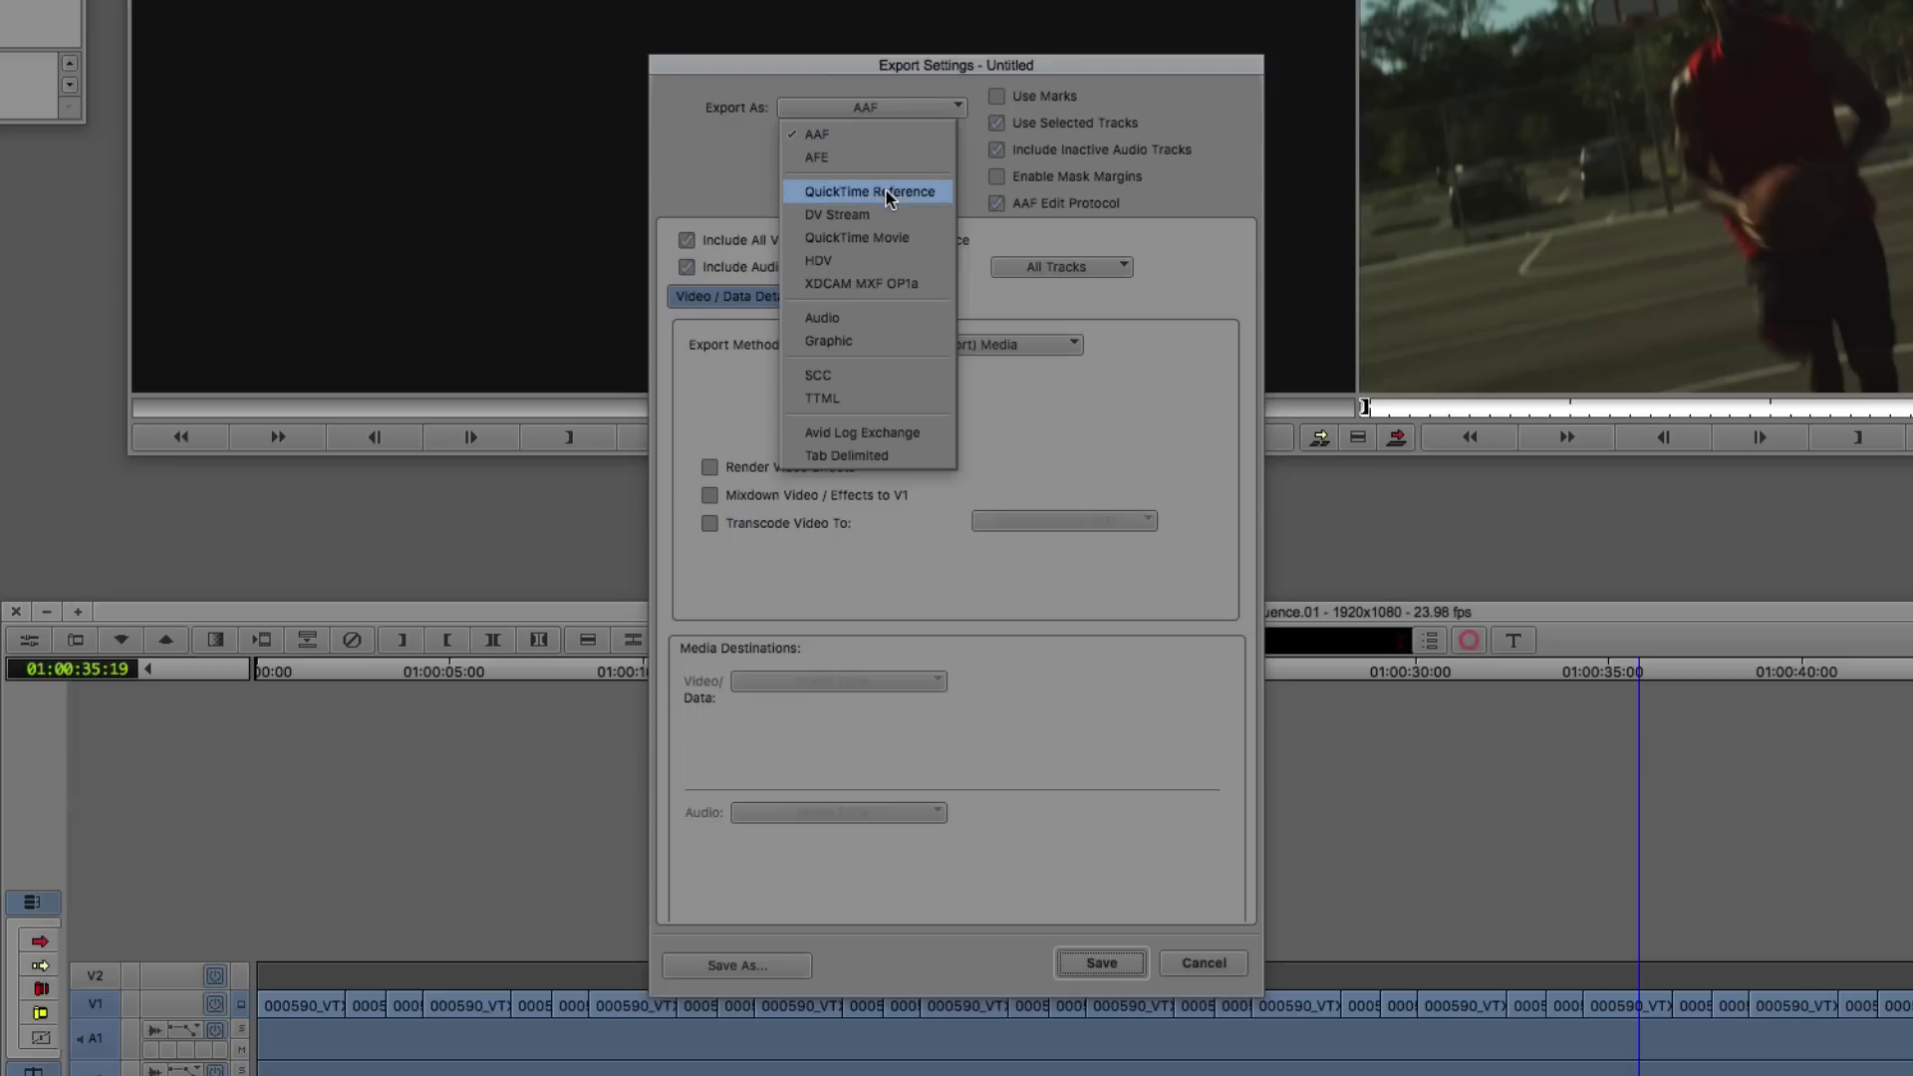
pyautogui.click(848, 235)
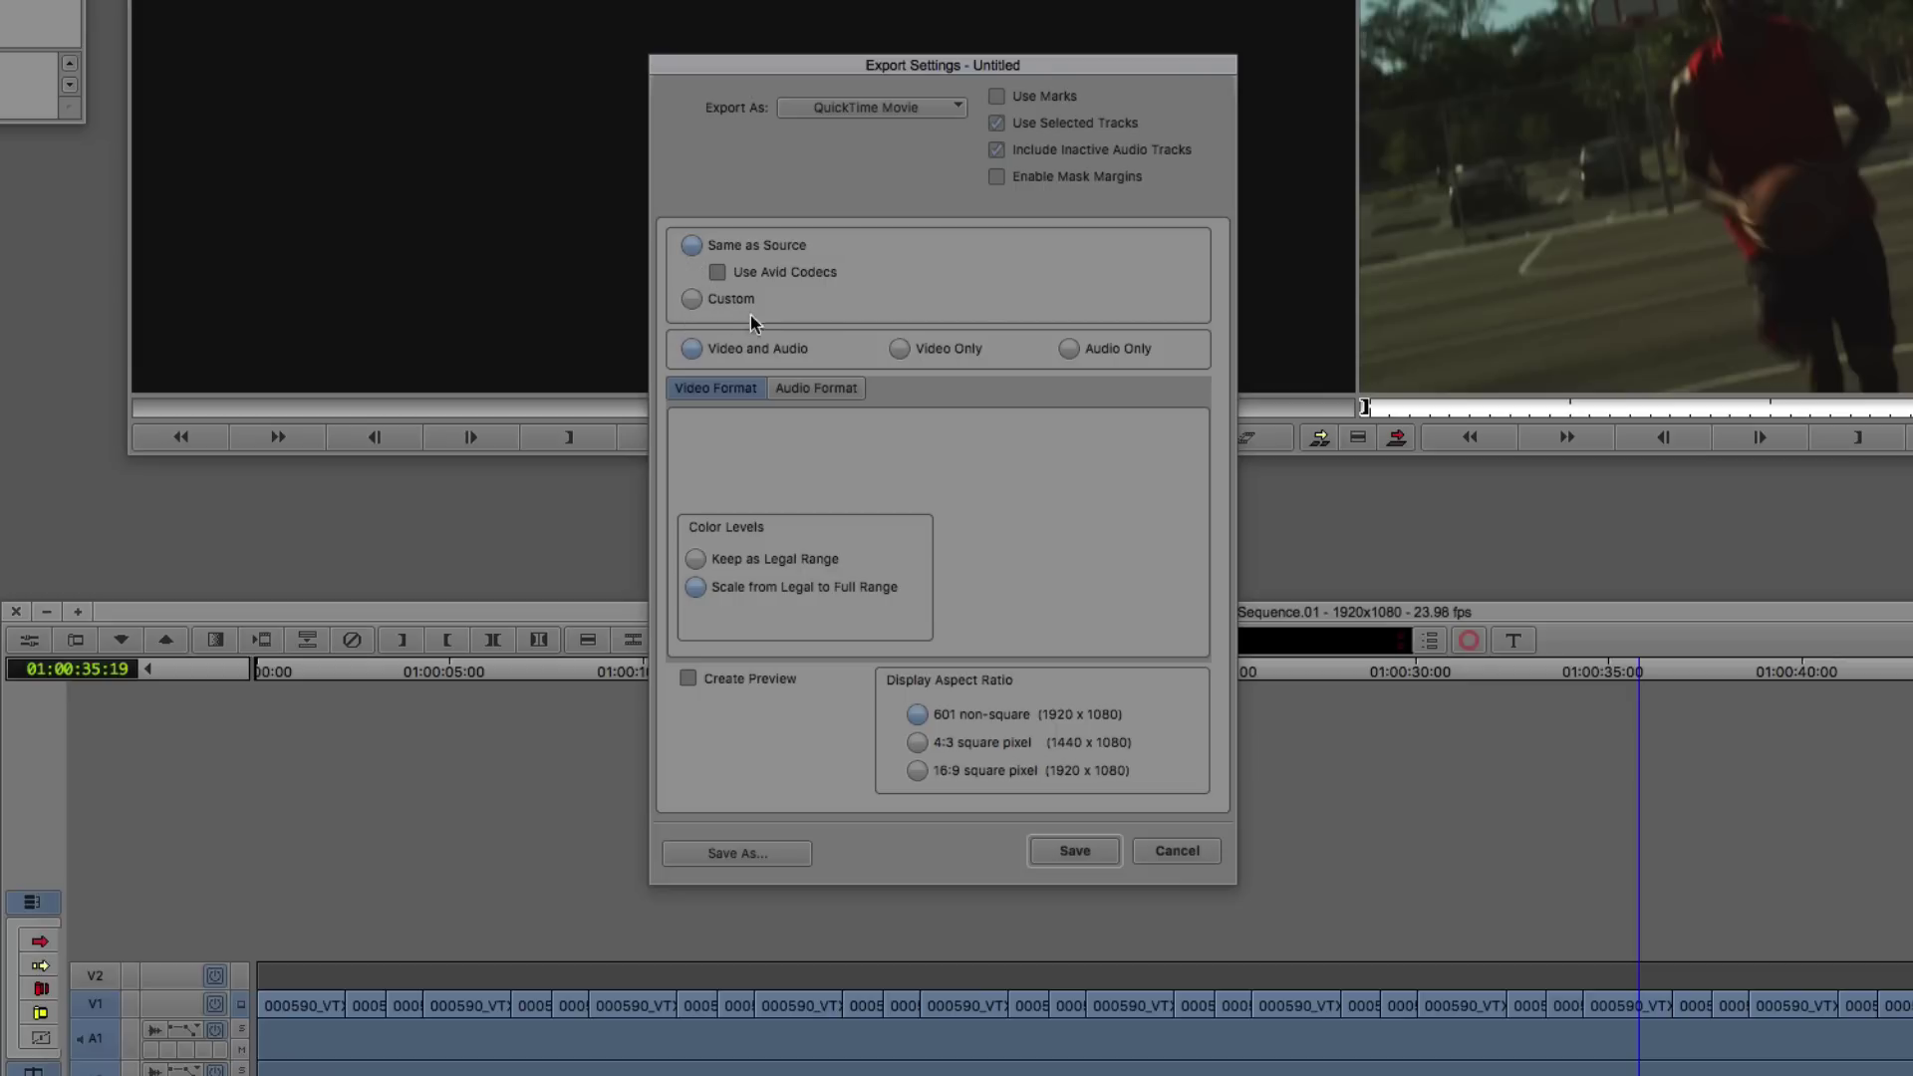
# Select Custom output, keeping a 1920x1080 frame size and legal-range color levels
pyautogui.click(692, 298)
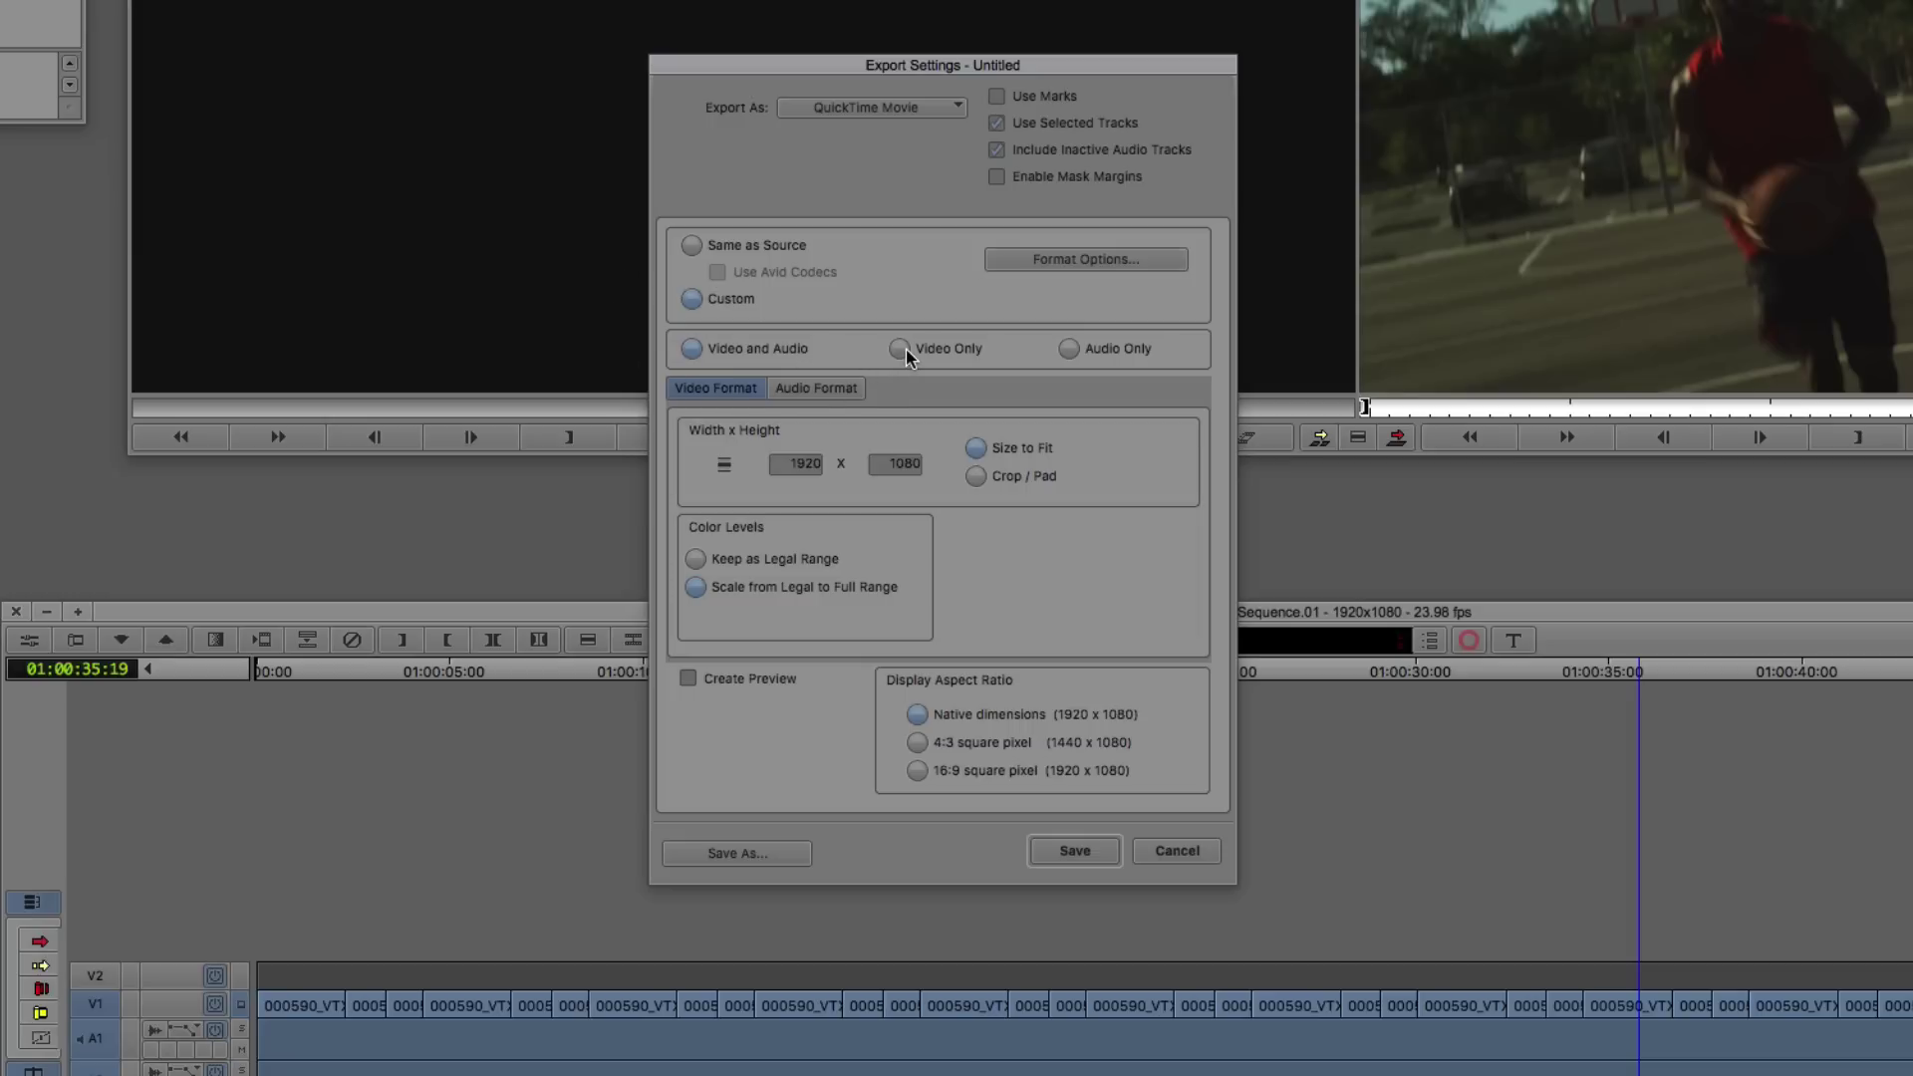
pyautogui.click(724, 465)
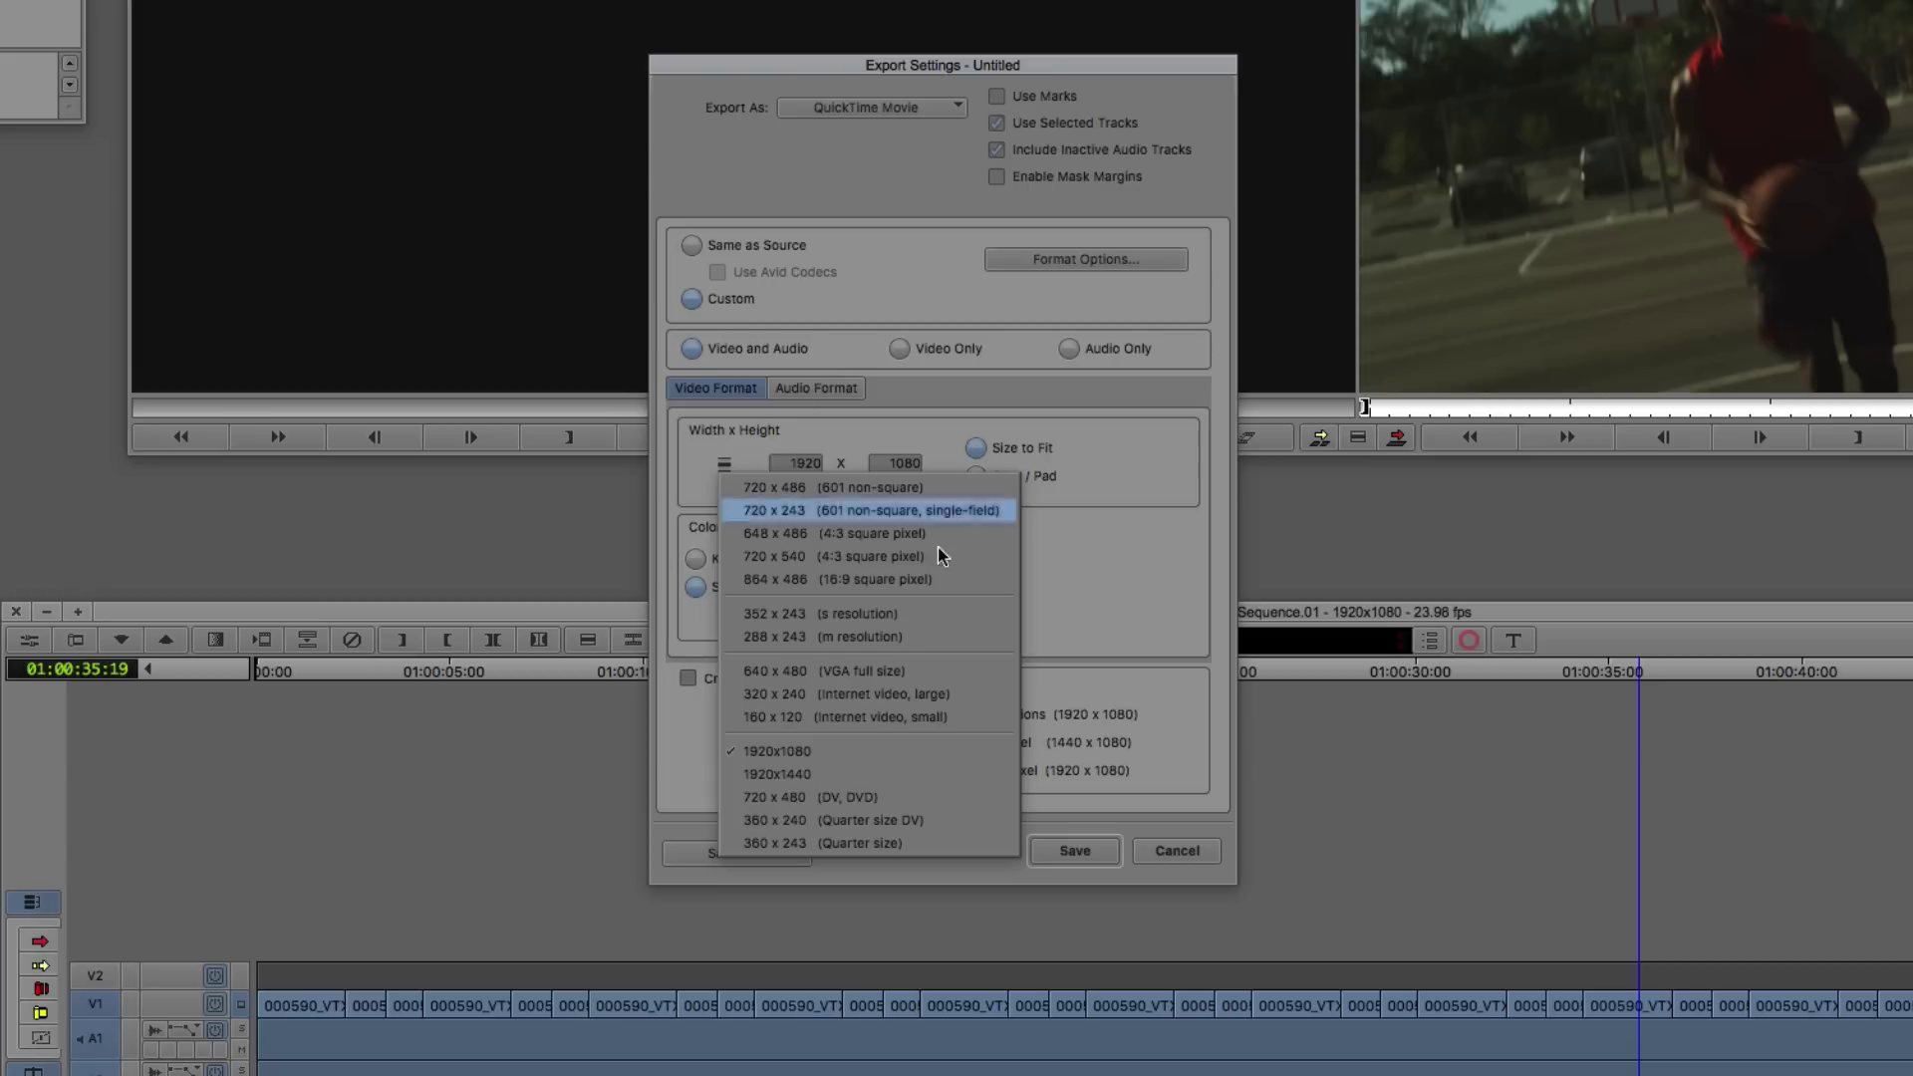
pyautogui.click(1154, 534)
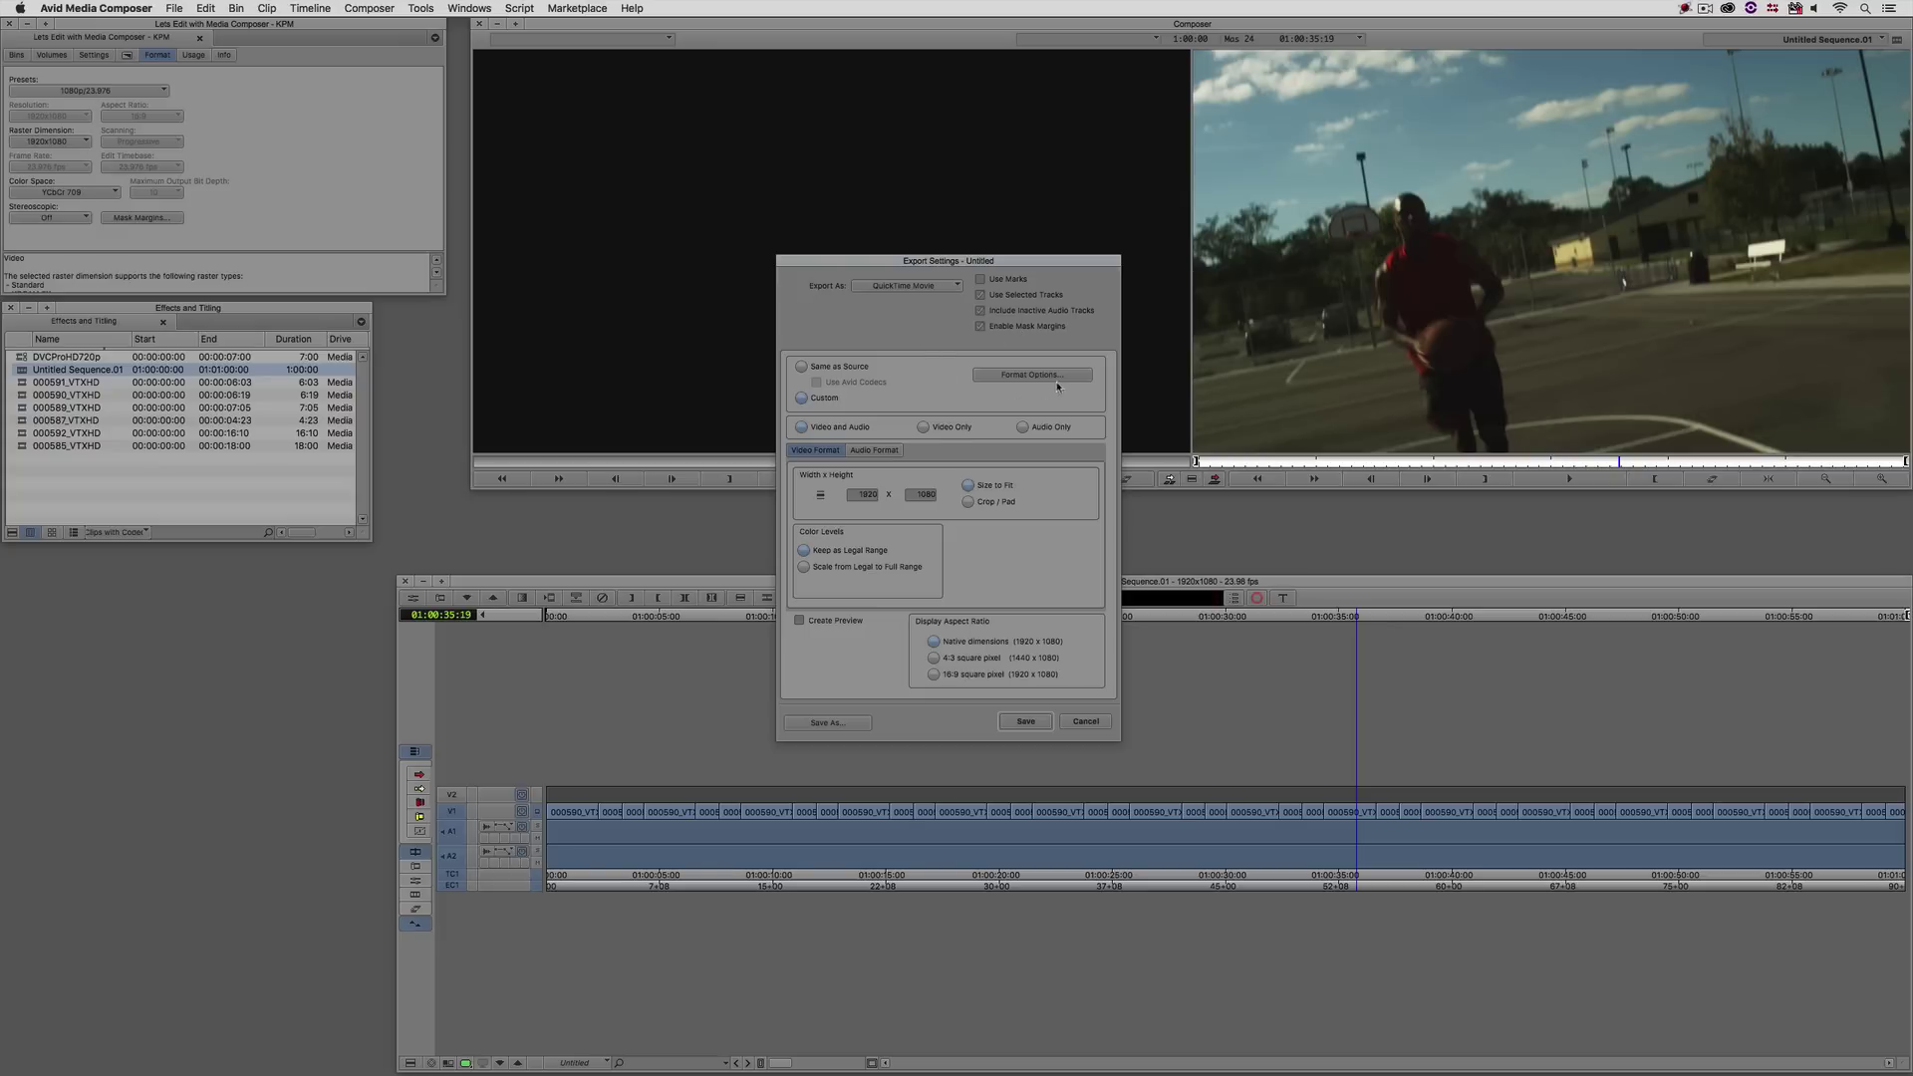
# Set video compression to H.264 at Best quality, automatic key frames and single-pass encoding
pyautogui.click(1031, 375)
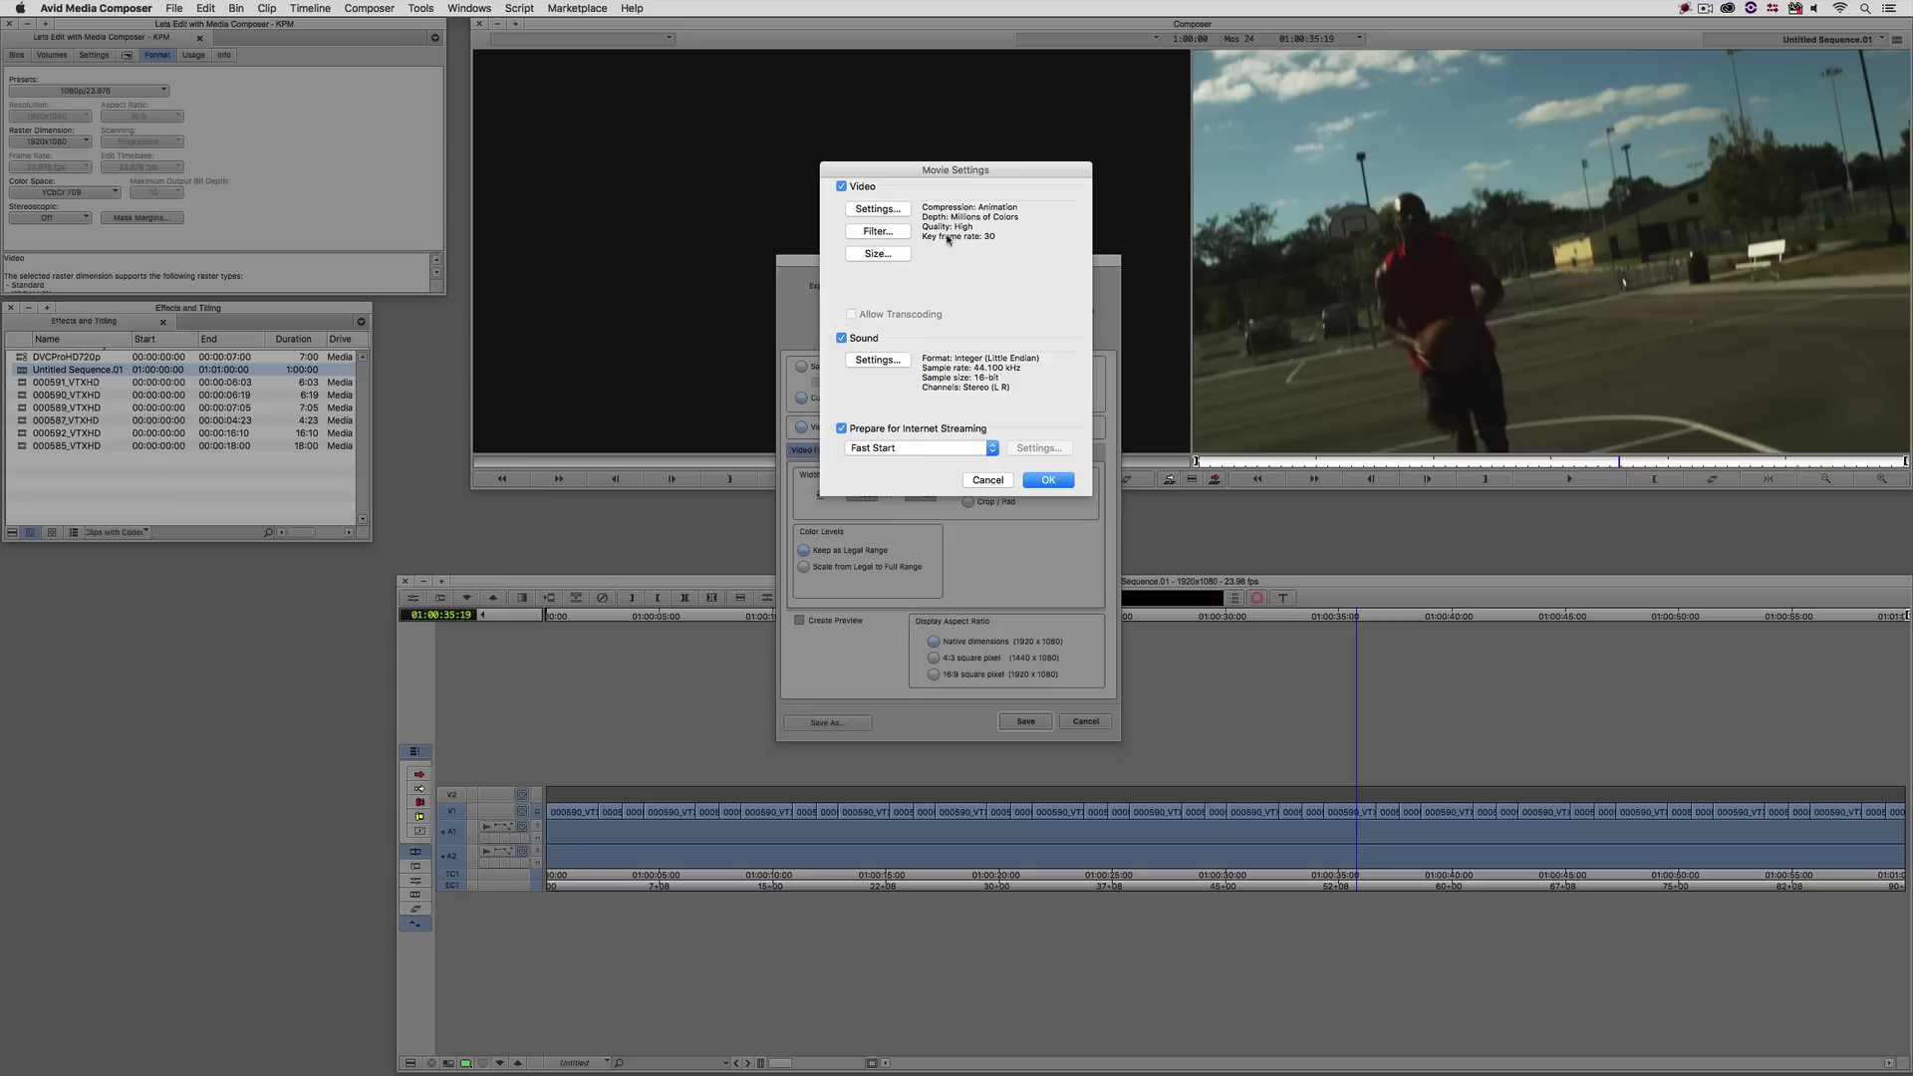
pyautogui.click(877, 209)
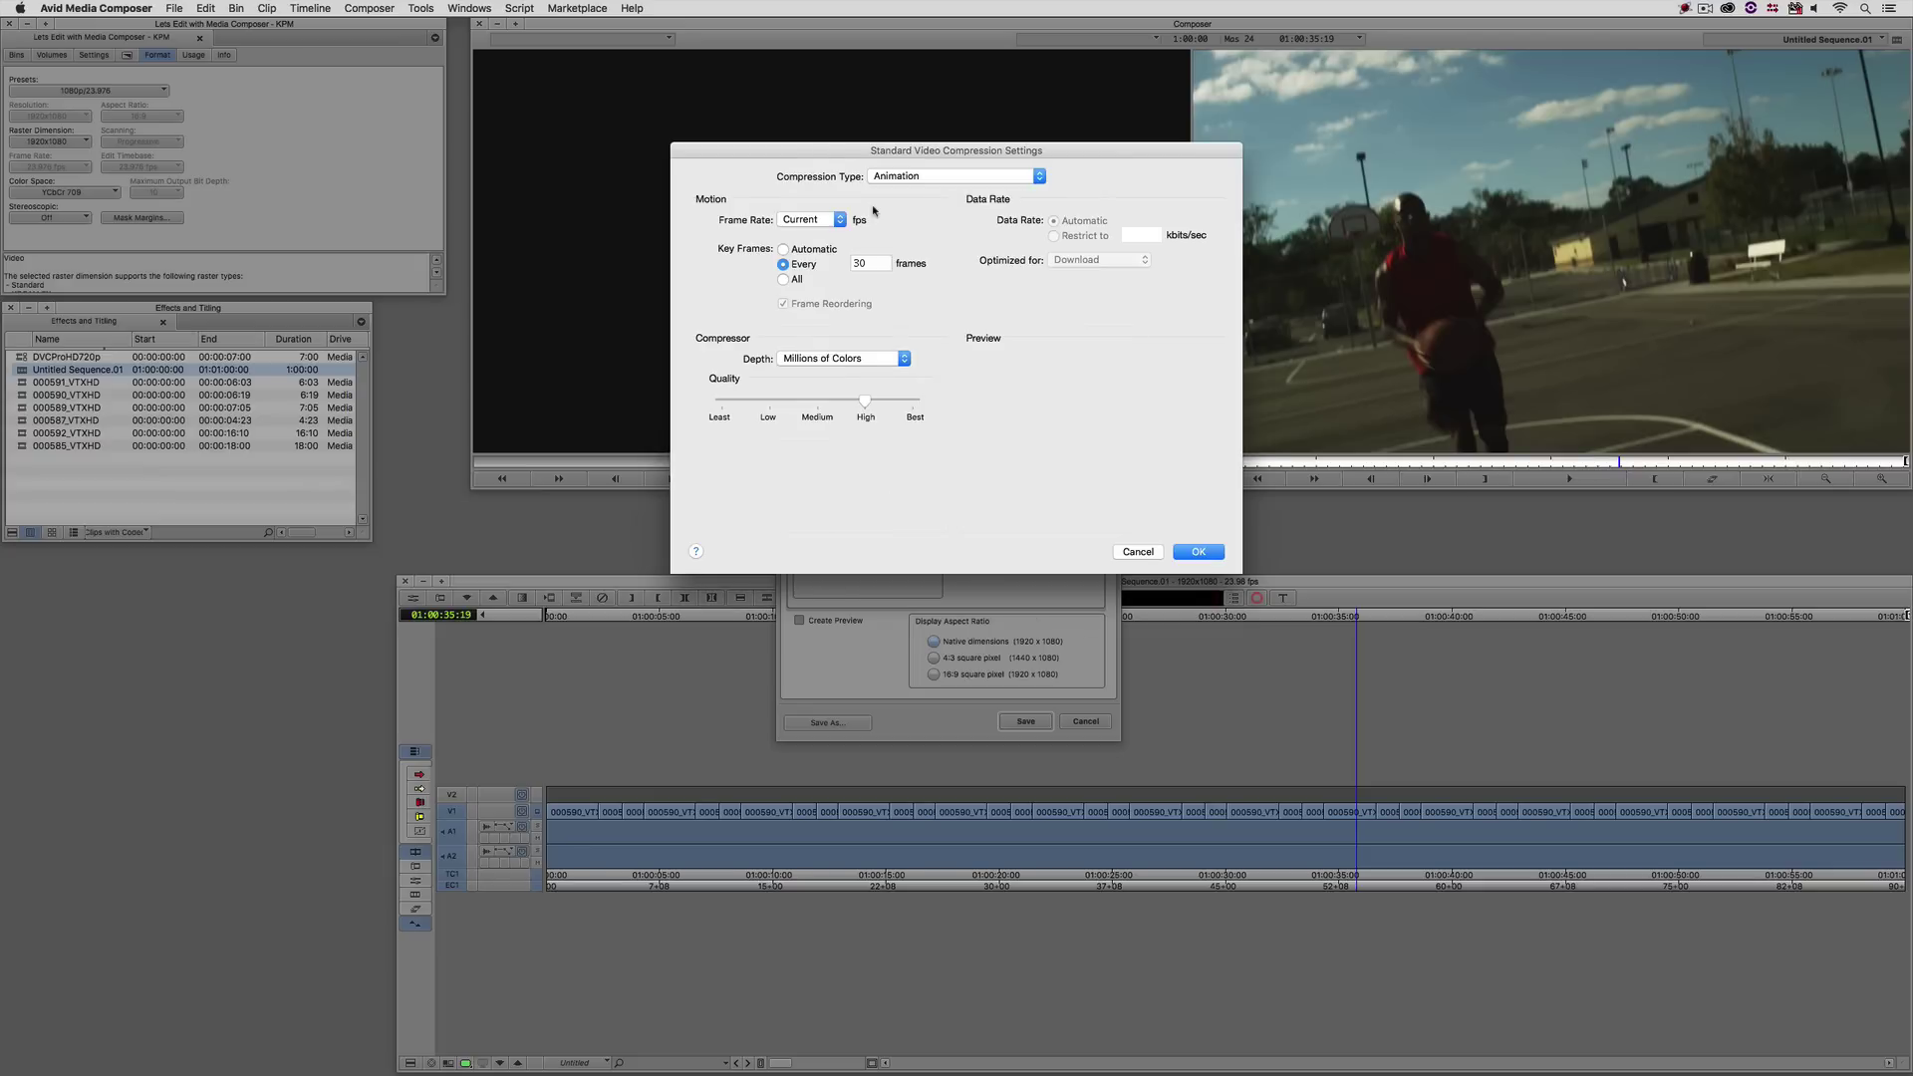
pyautogui.click(946, 180)
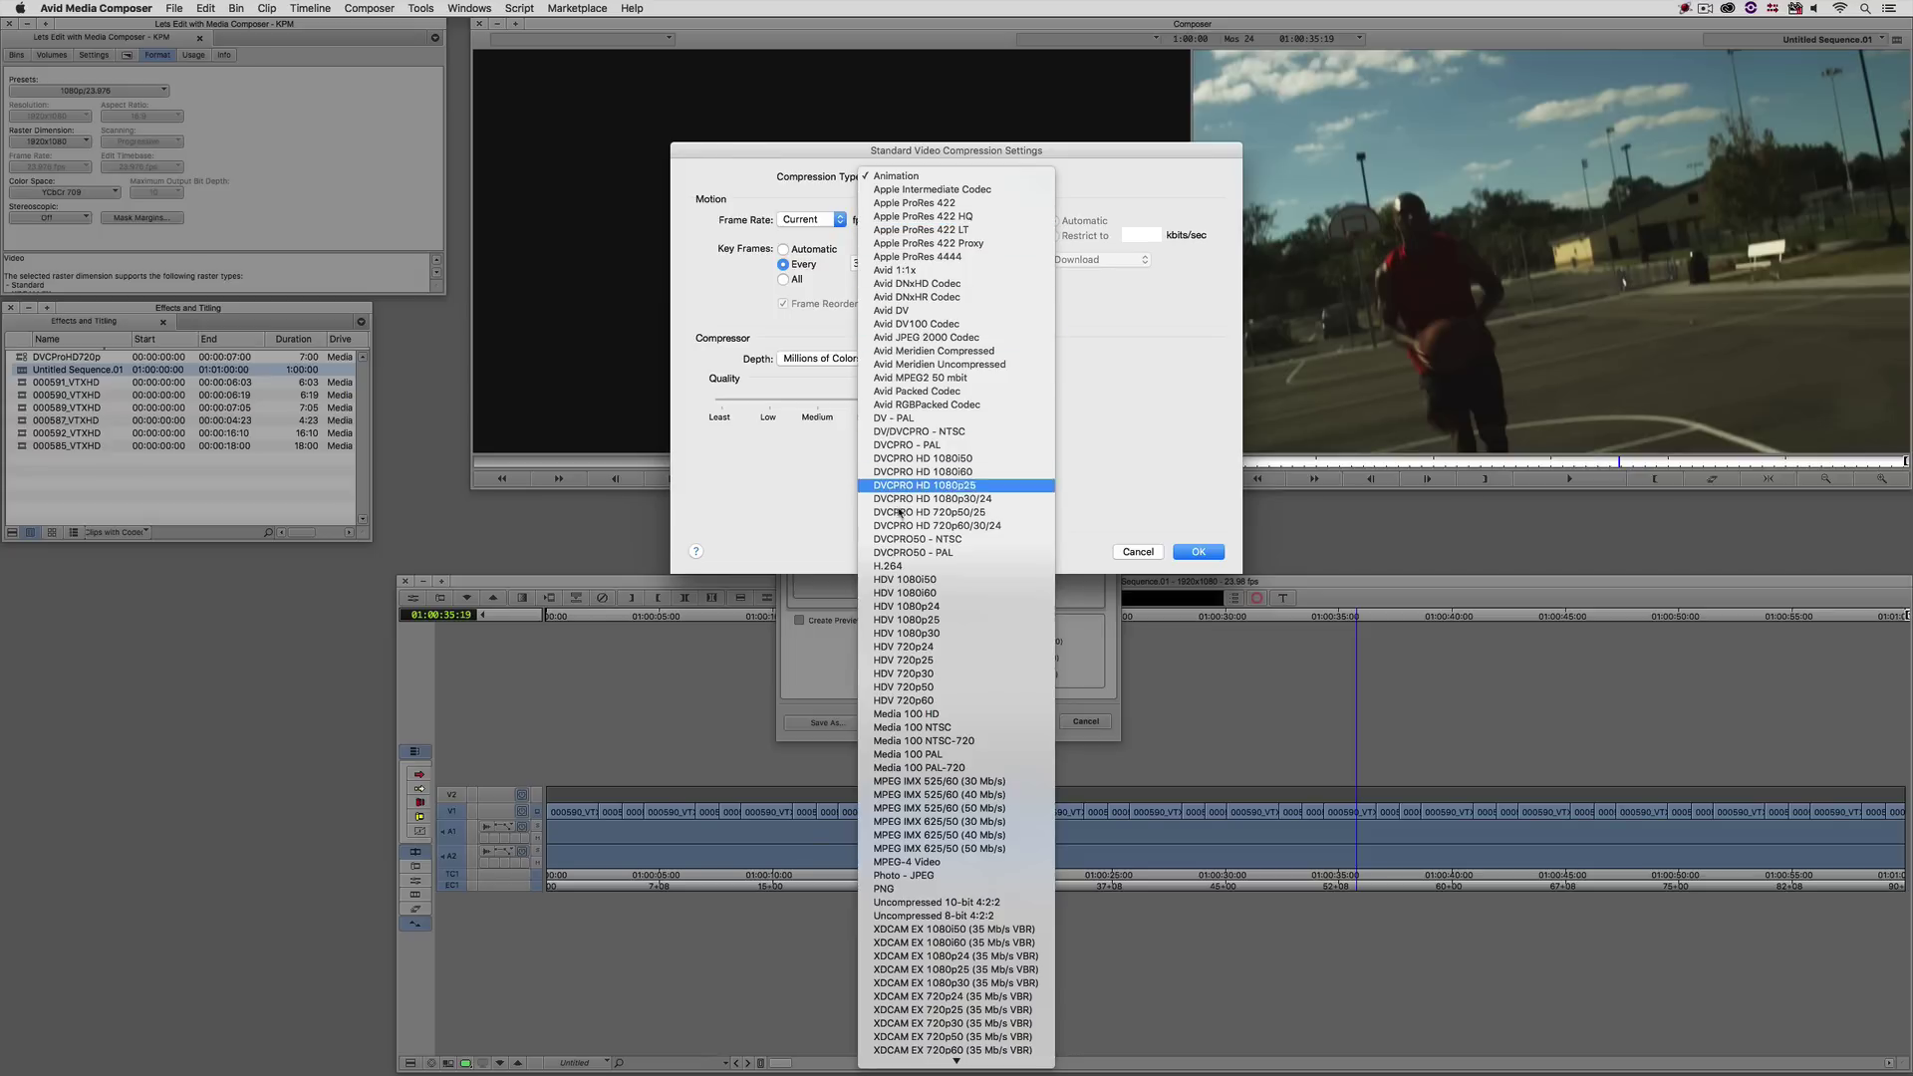
pyautogui.click(911, 565)
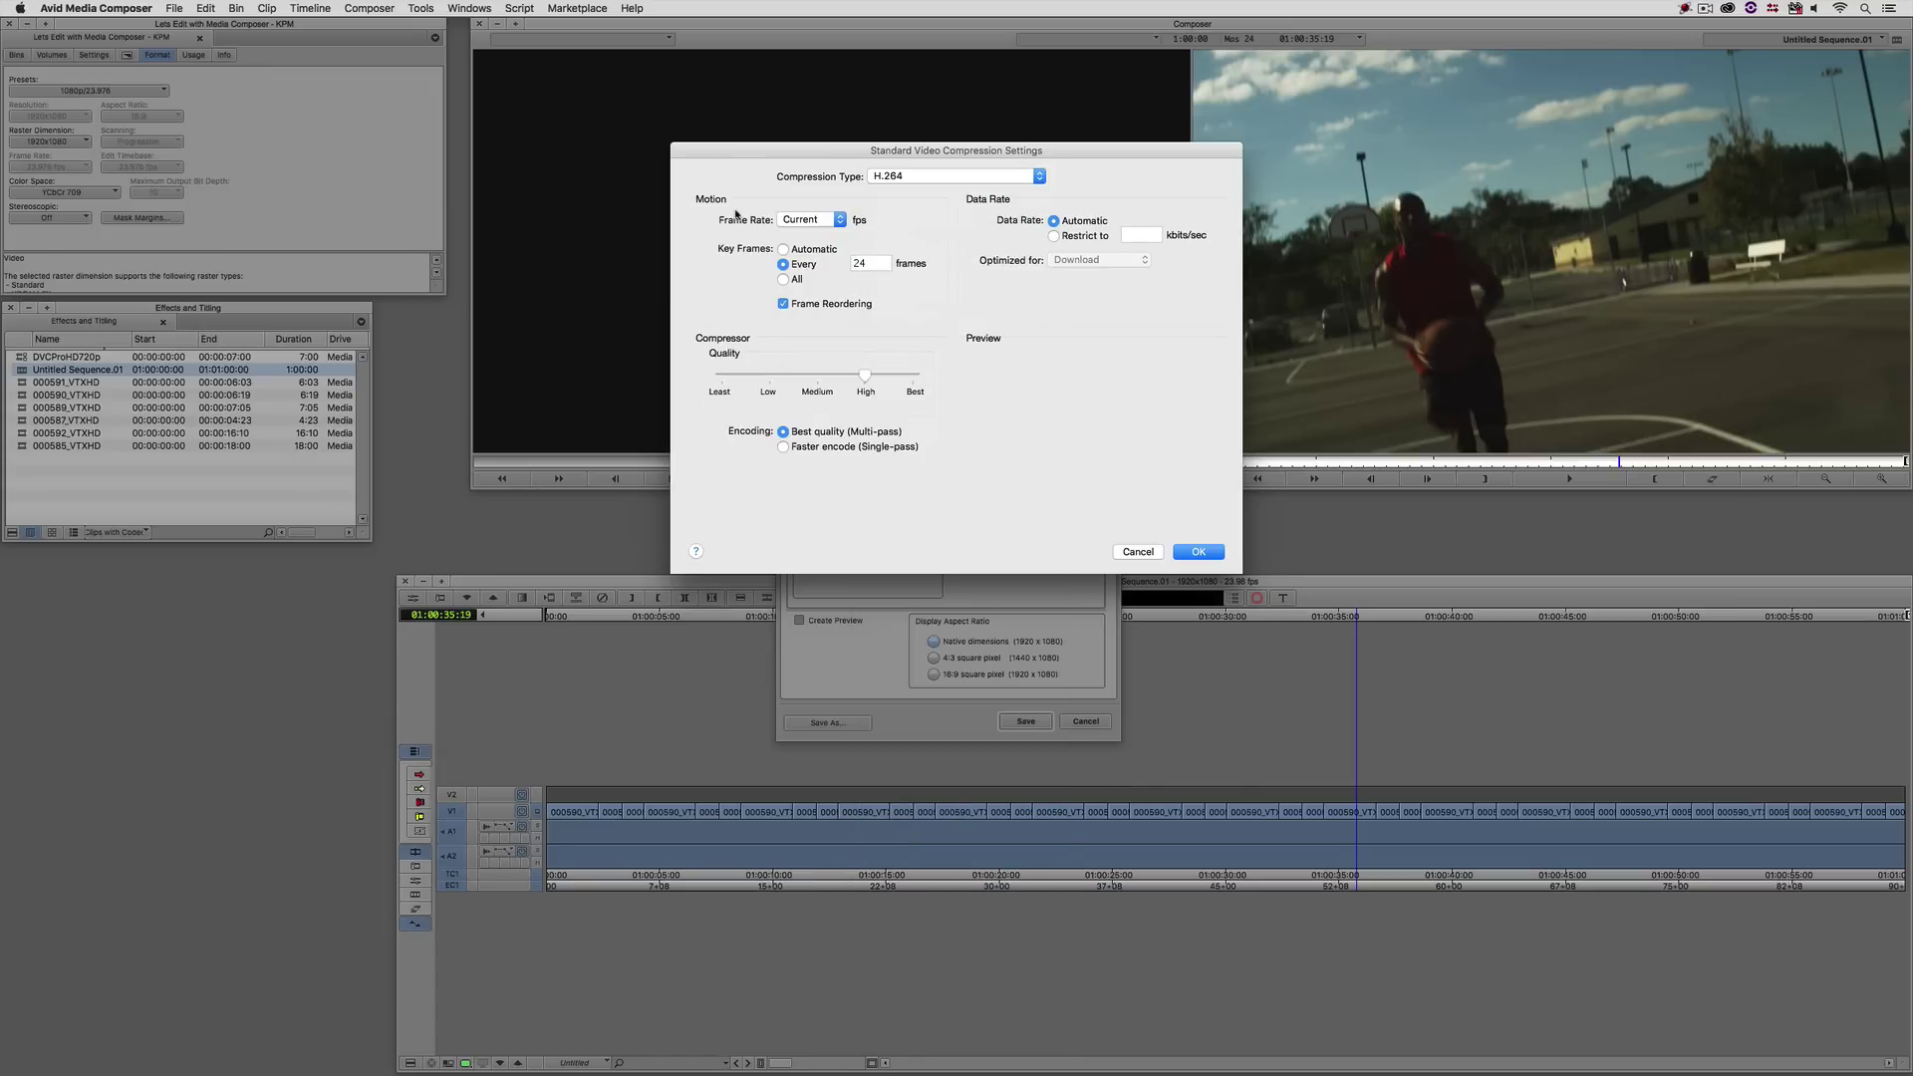
pyautogui.click(789, 249)
pyautogui.moveTo(864, 374); pyautogui.dragTo(917, 375)
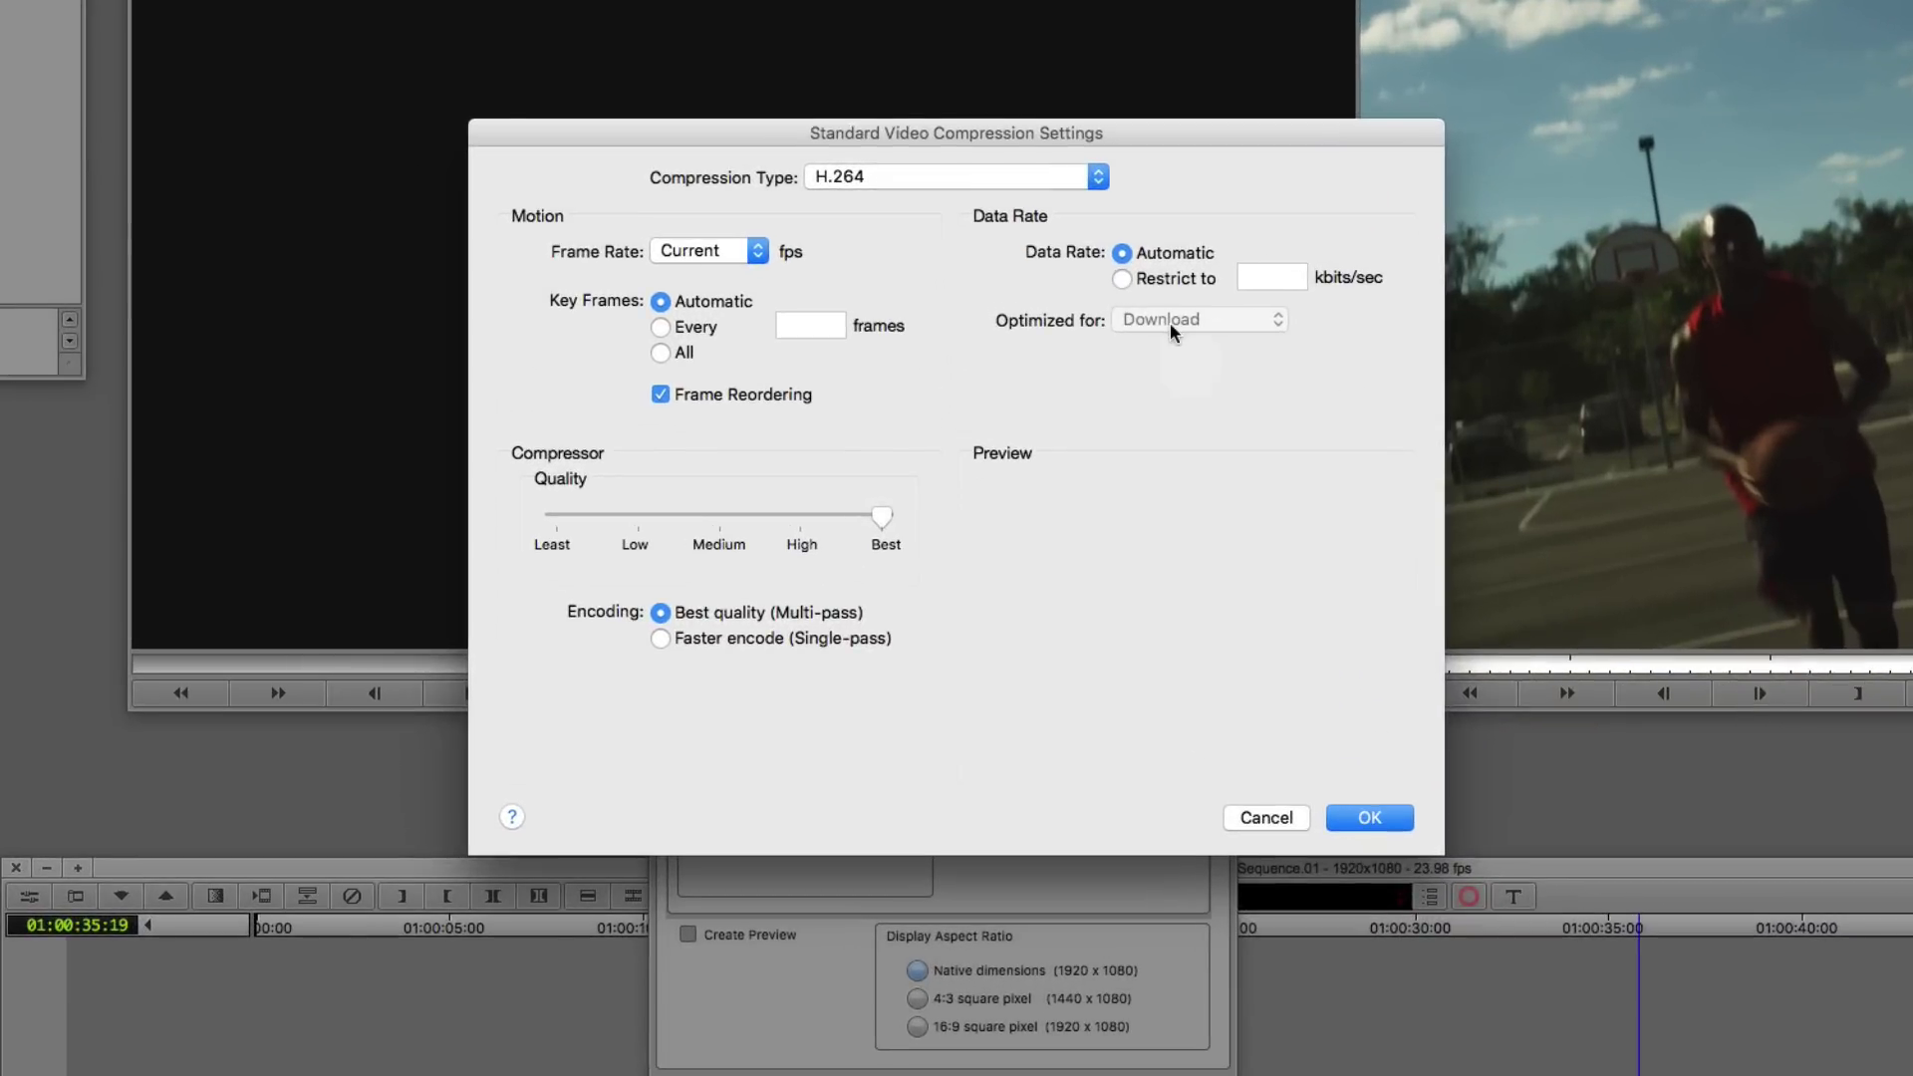
pyautogui.click(724, 640)
pyautogui.click(1363, 815)
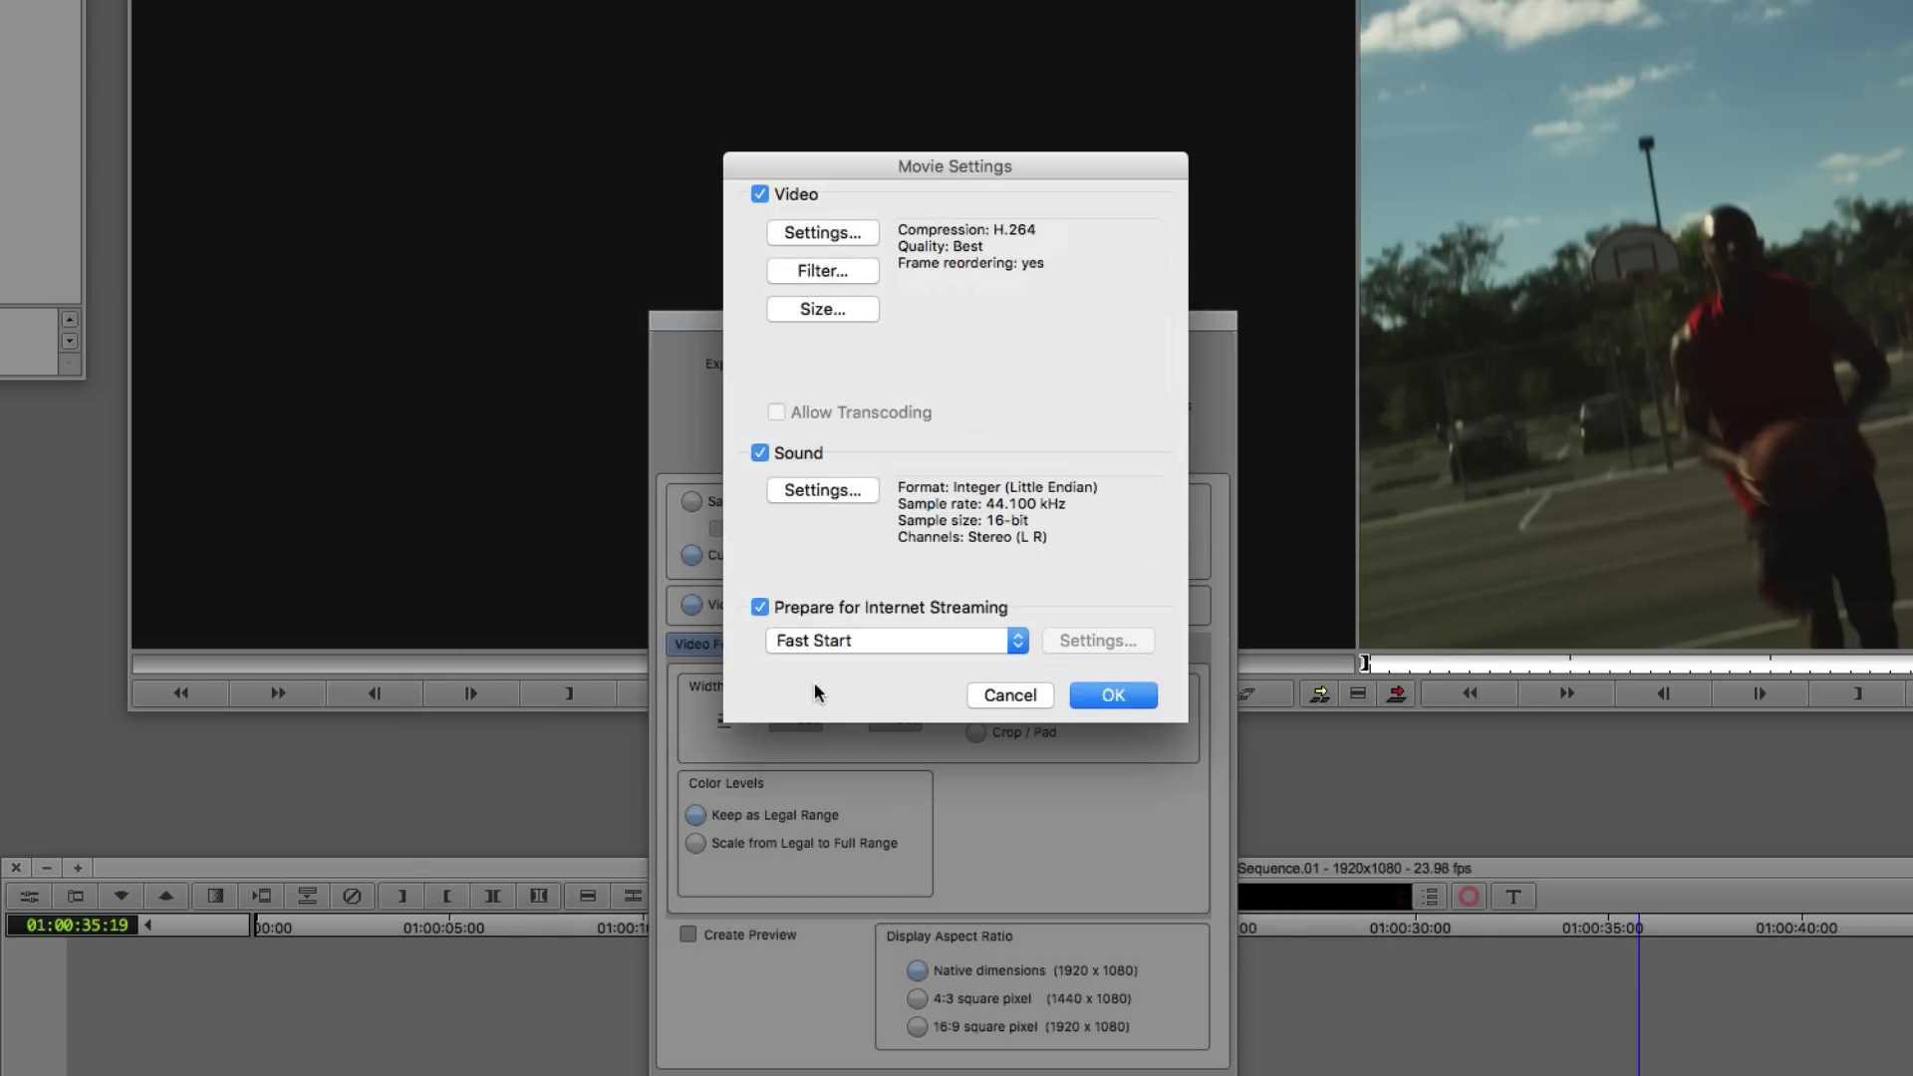
# Set the sound sample rate to 48 kHz and confirm the movie settings
pyautogui.click(852, 492)
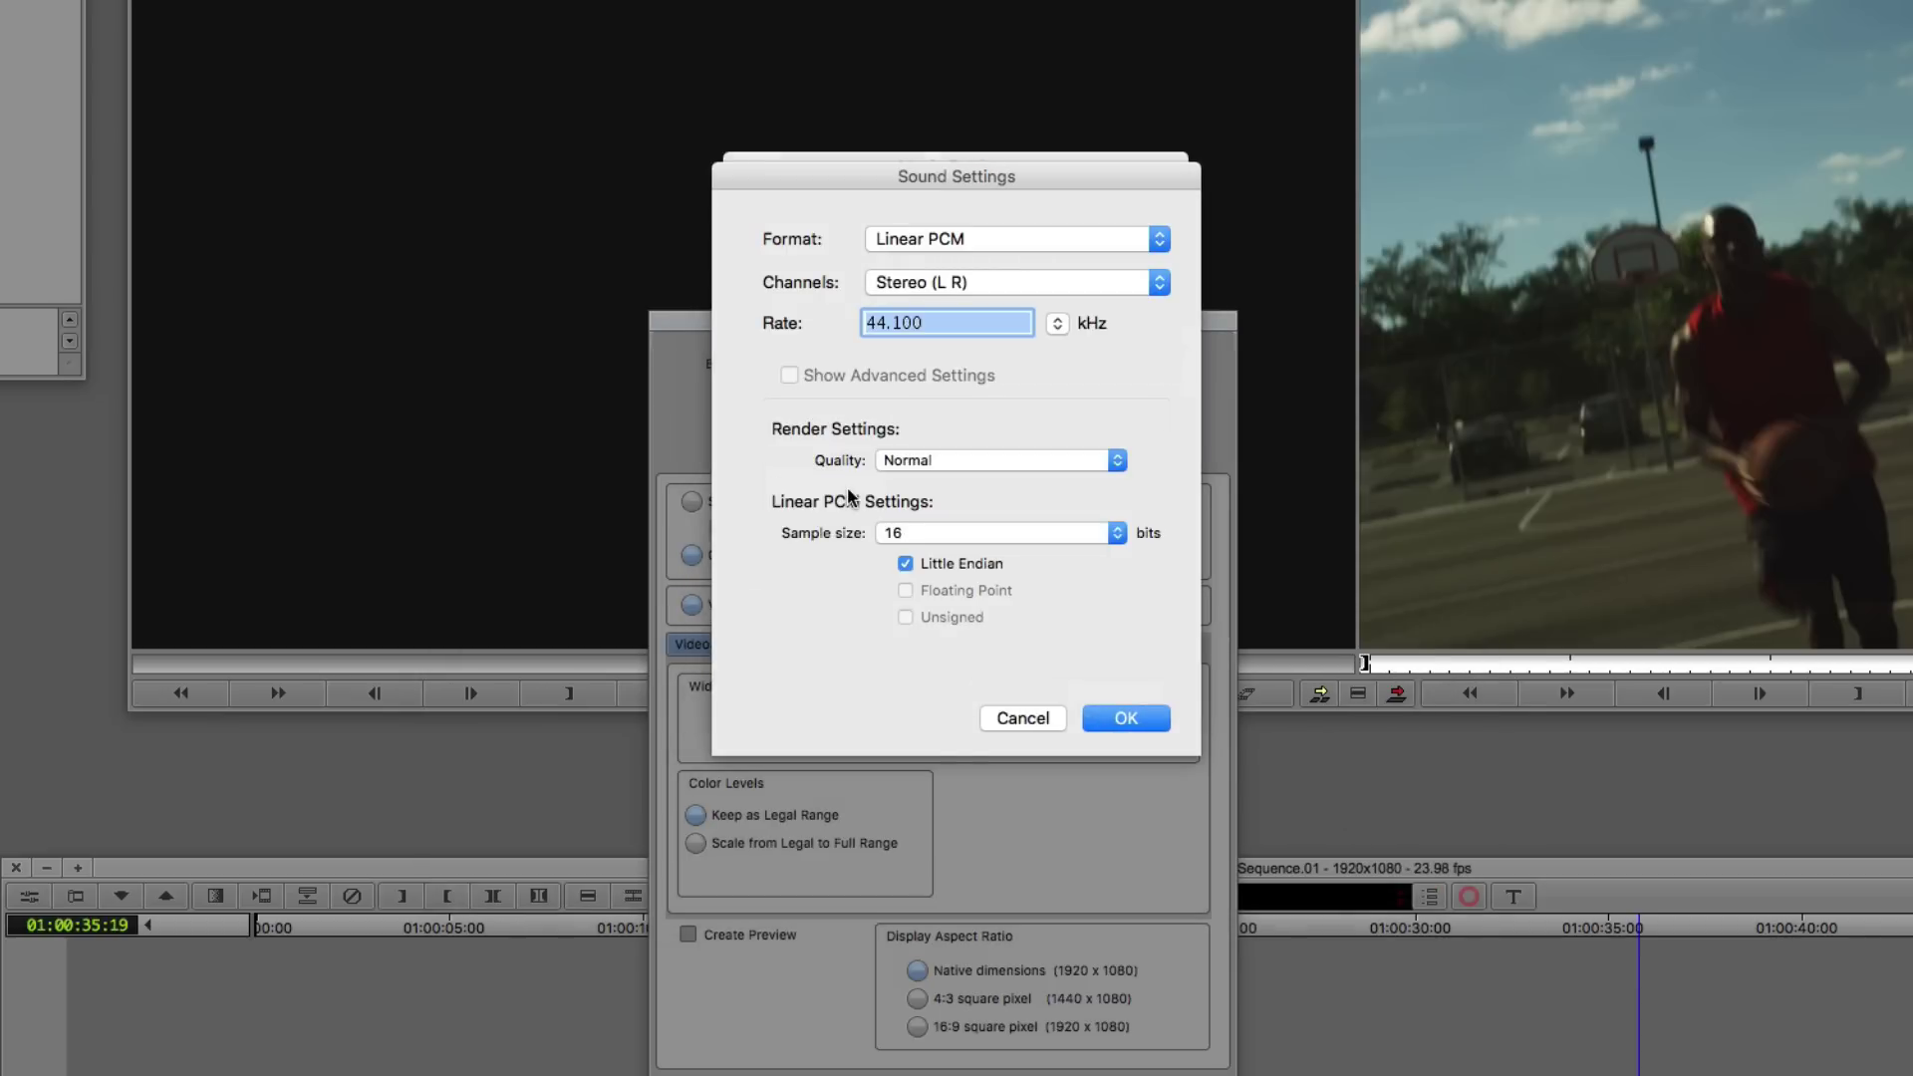
pyautogui.click(1058, 322)
pyautogui.click(1066, 334)
pyautogui.click(1139, 721)
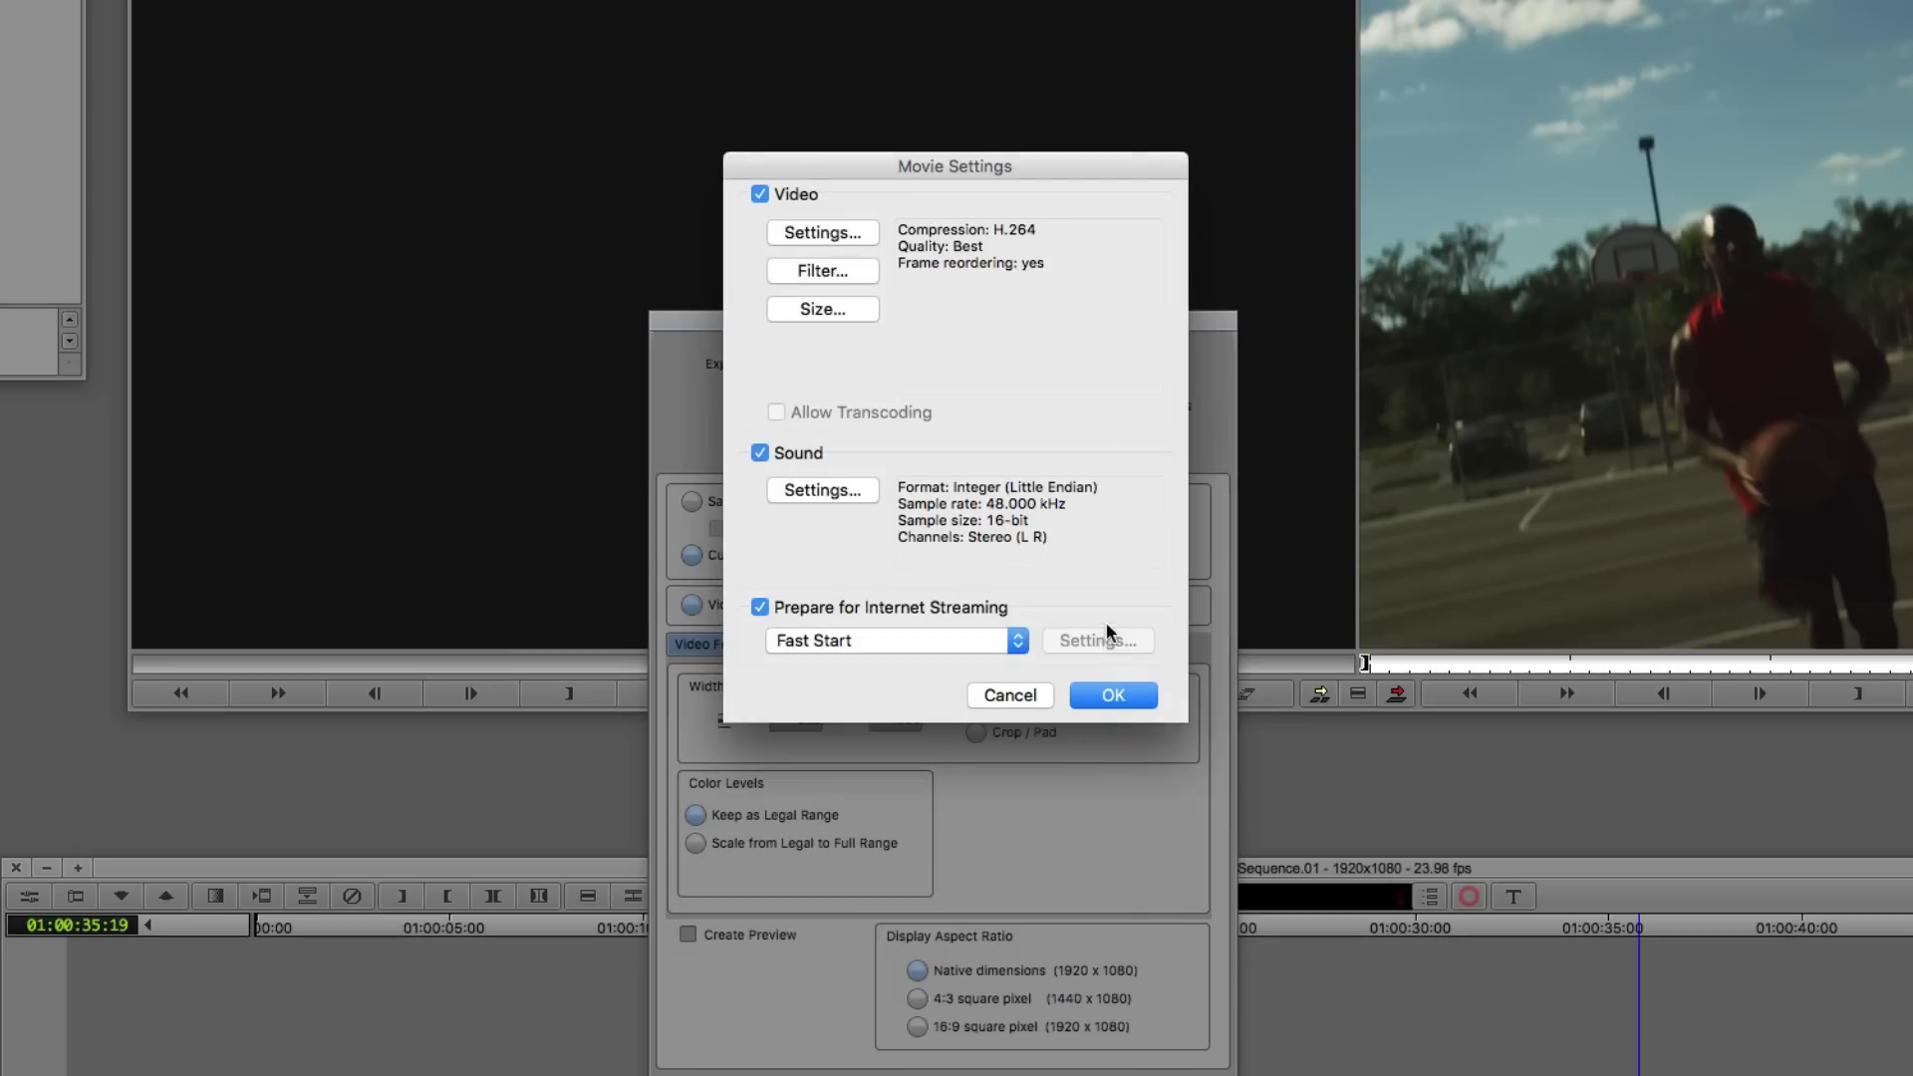
pyautogui.click(1113, 694)
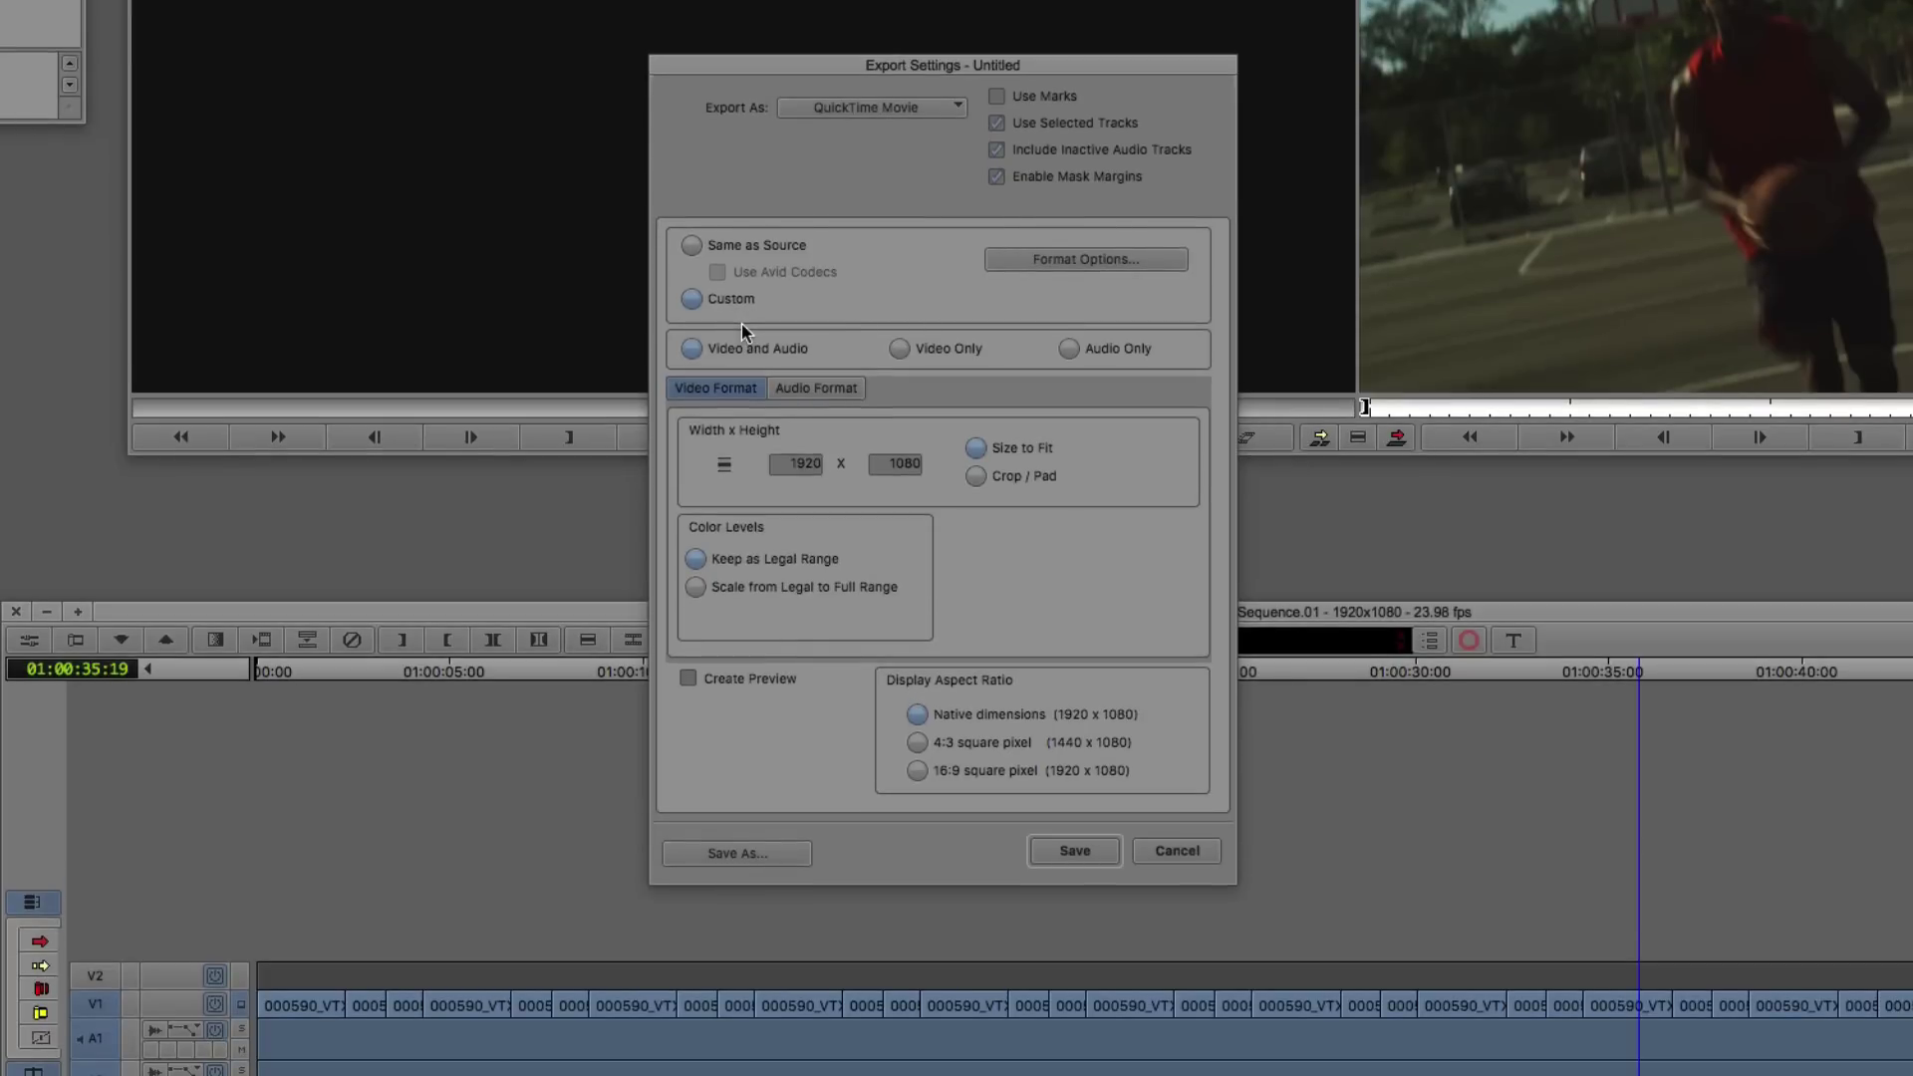
# Save the export settings as preset H264 and name the export file H264 Export
pyautogui.click(760, 853)
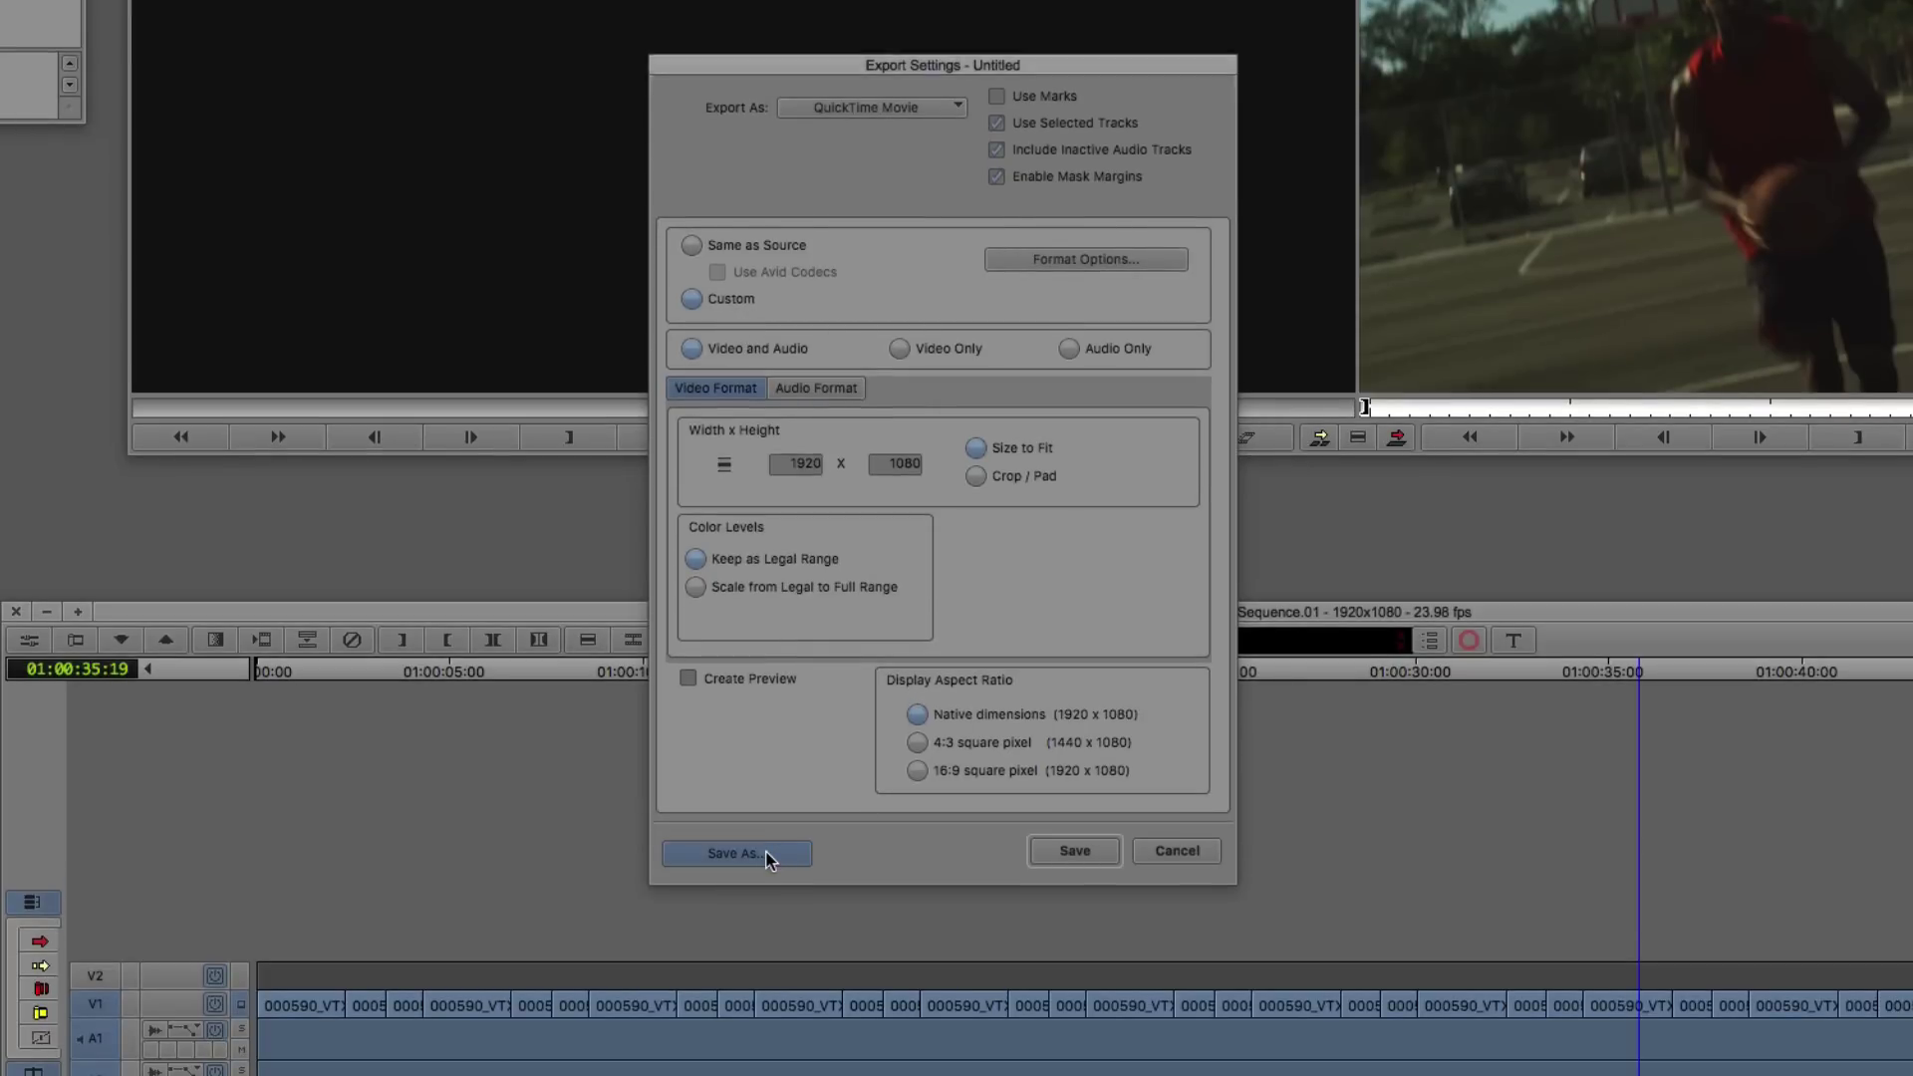
pyautogui.write('H264')
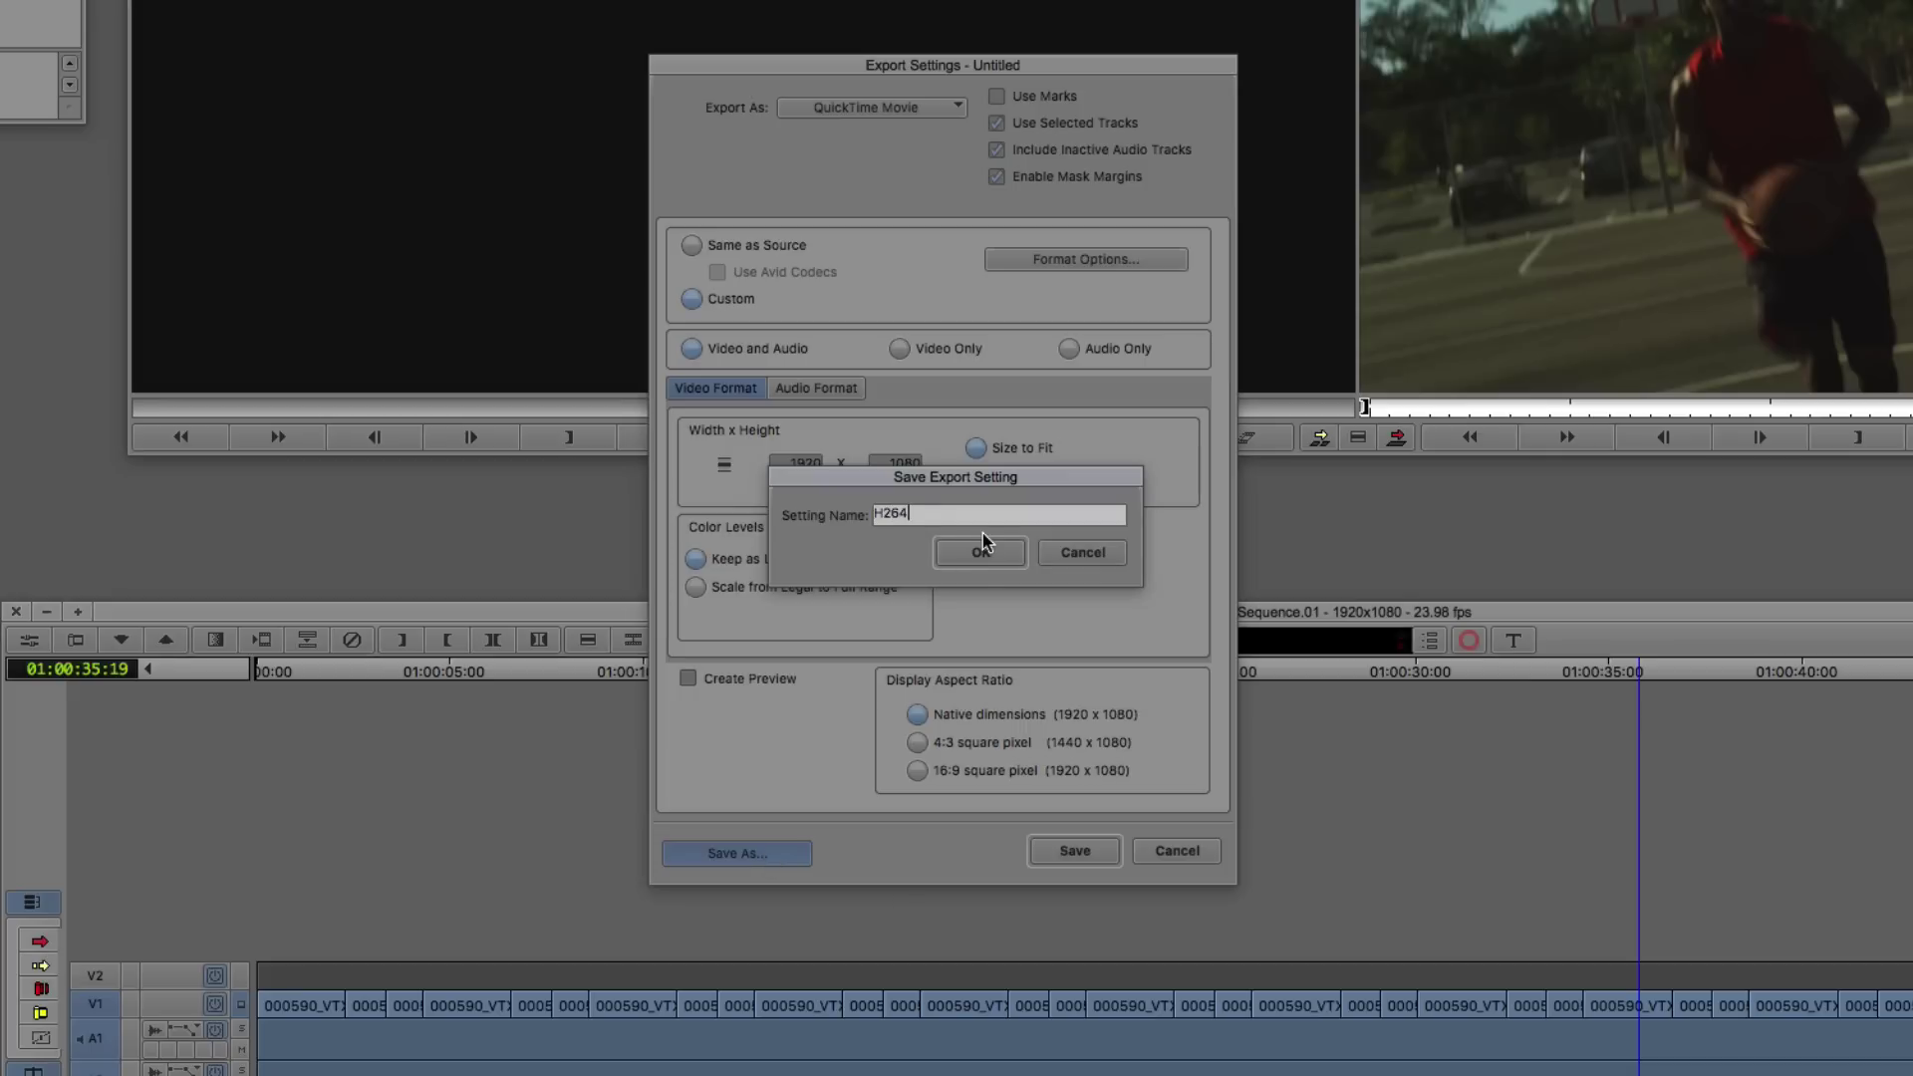
pyautogui.click(980, 550)
pyautogui.click(1074, 849)
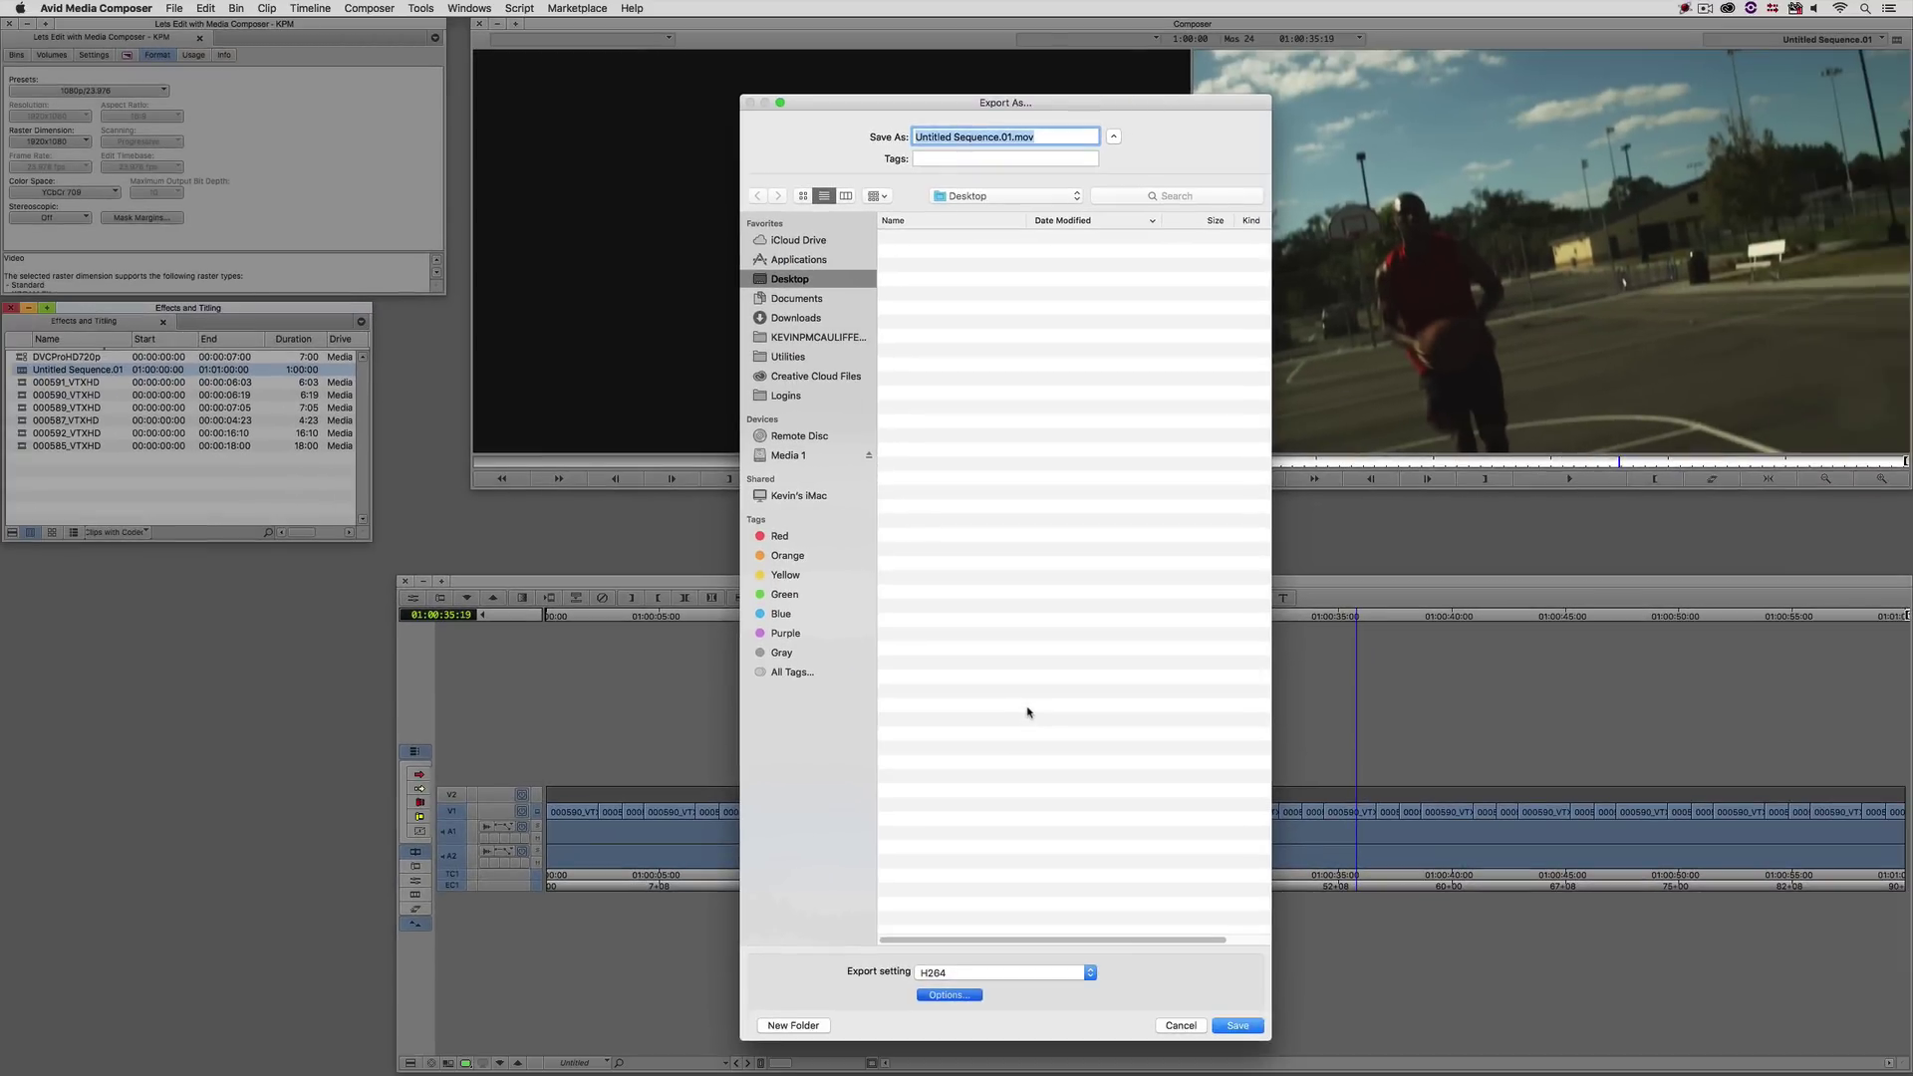
pyautogui.write('H264 Expor')
# Save to start exporting H264 Export.mov to the Desktop
pyautogui.click(1237, 1026)
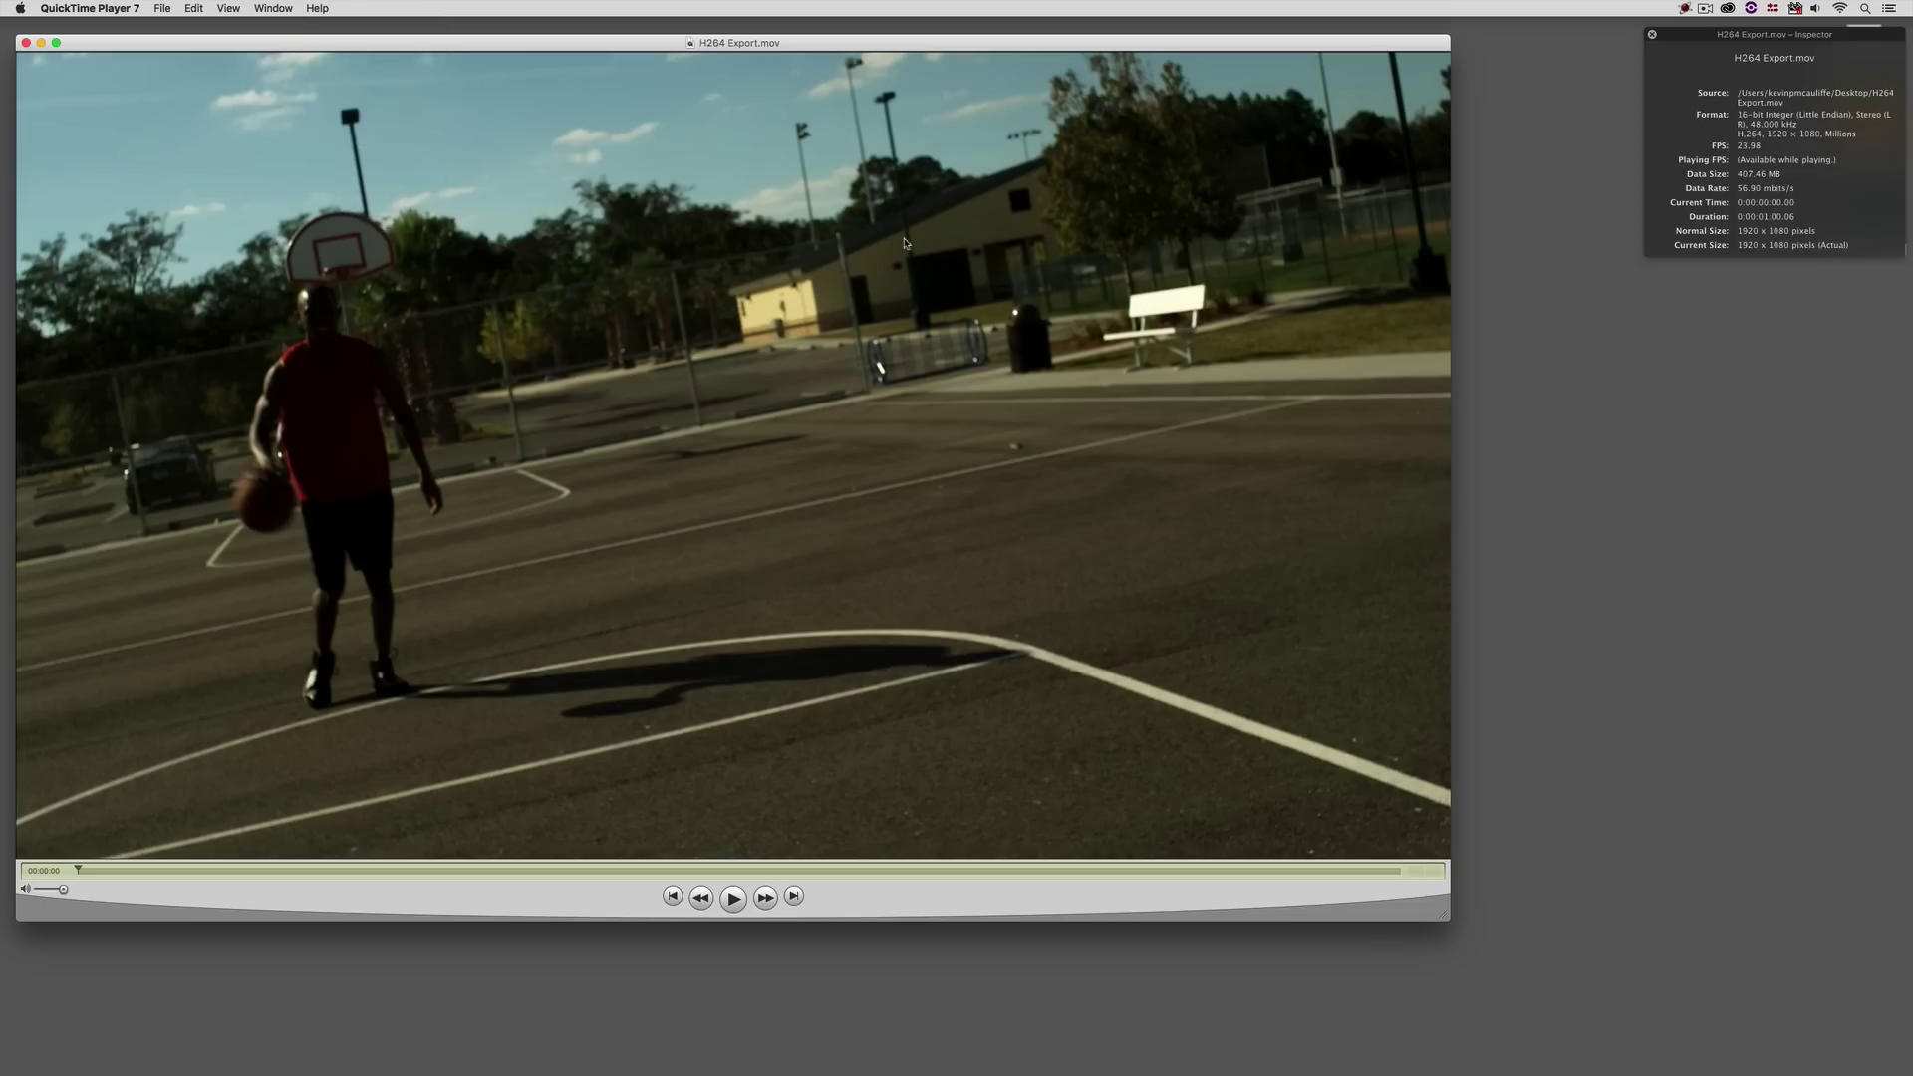
# Check H264 Export.mov in the Movie Inspector and Finder's Get Info, then quit QuickTime Player 7
pyautogui.moveTo(1713, 34); pyautogui.dragTo(1543, 34)
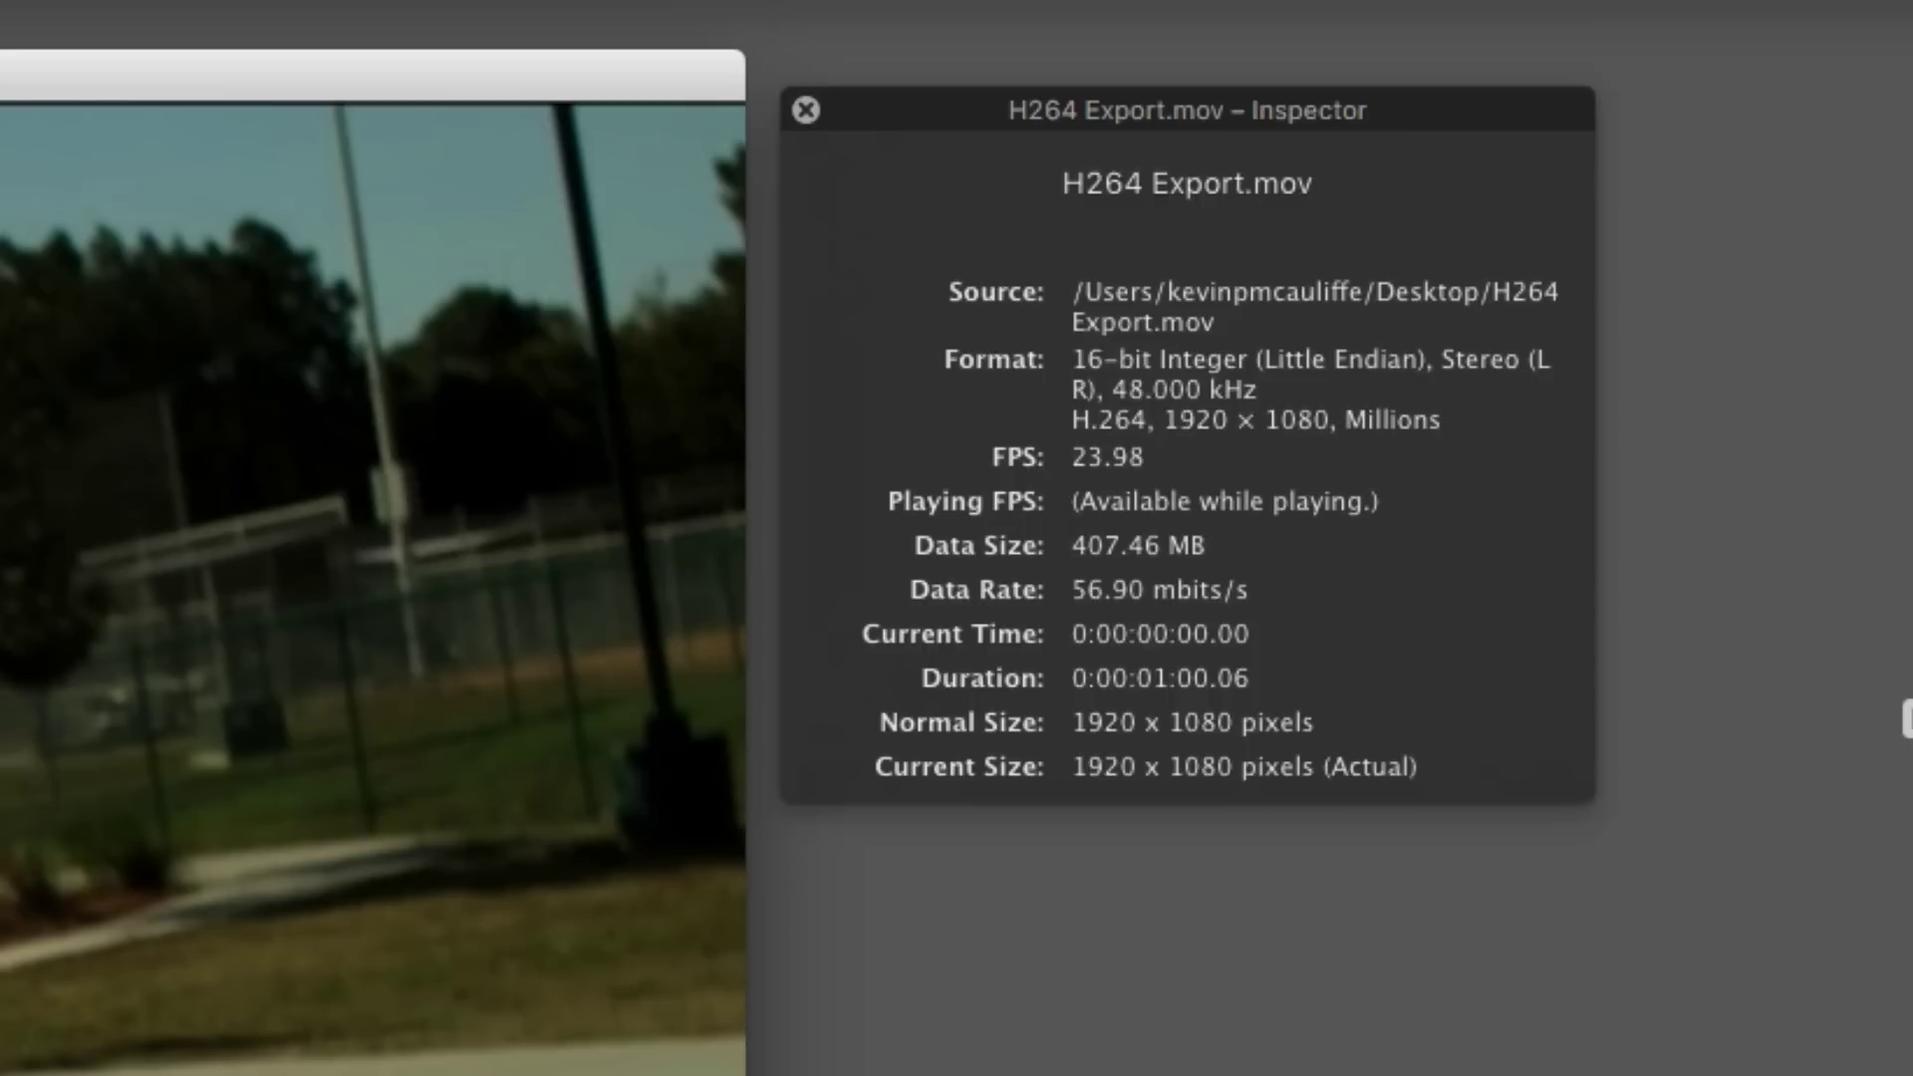
pyautogui.rightClick(1872, 212)
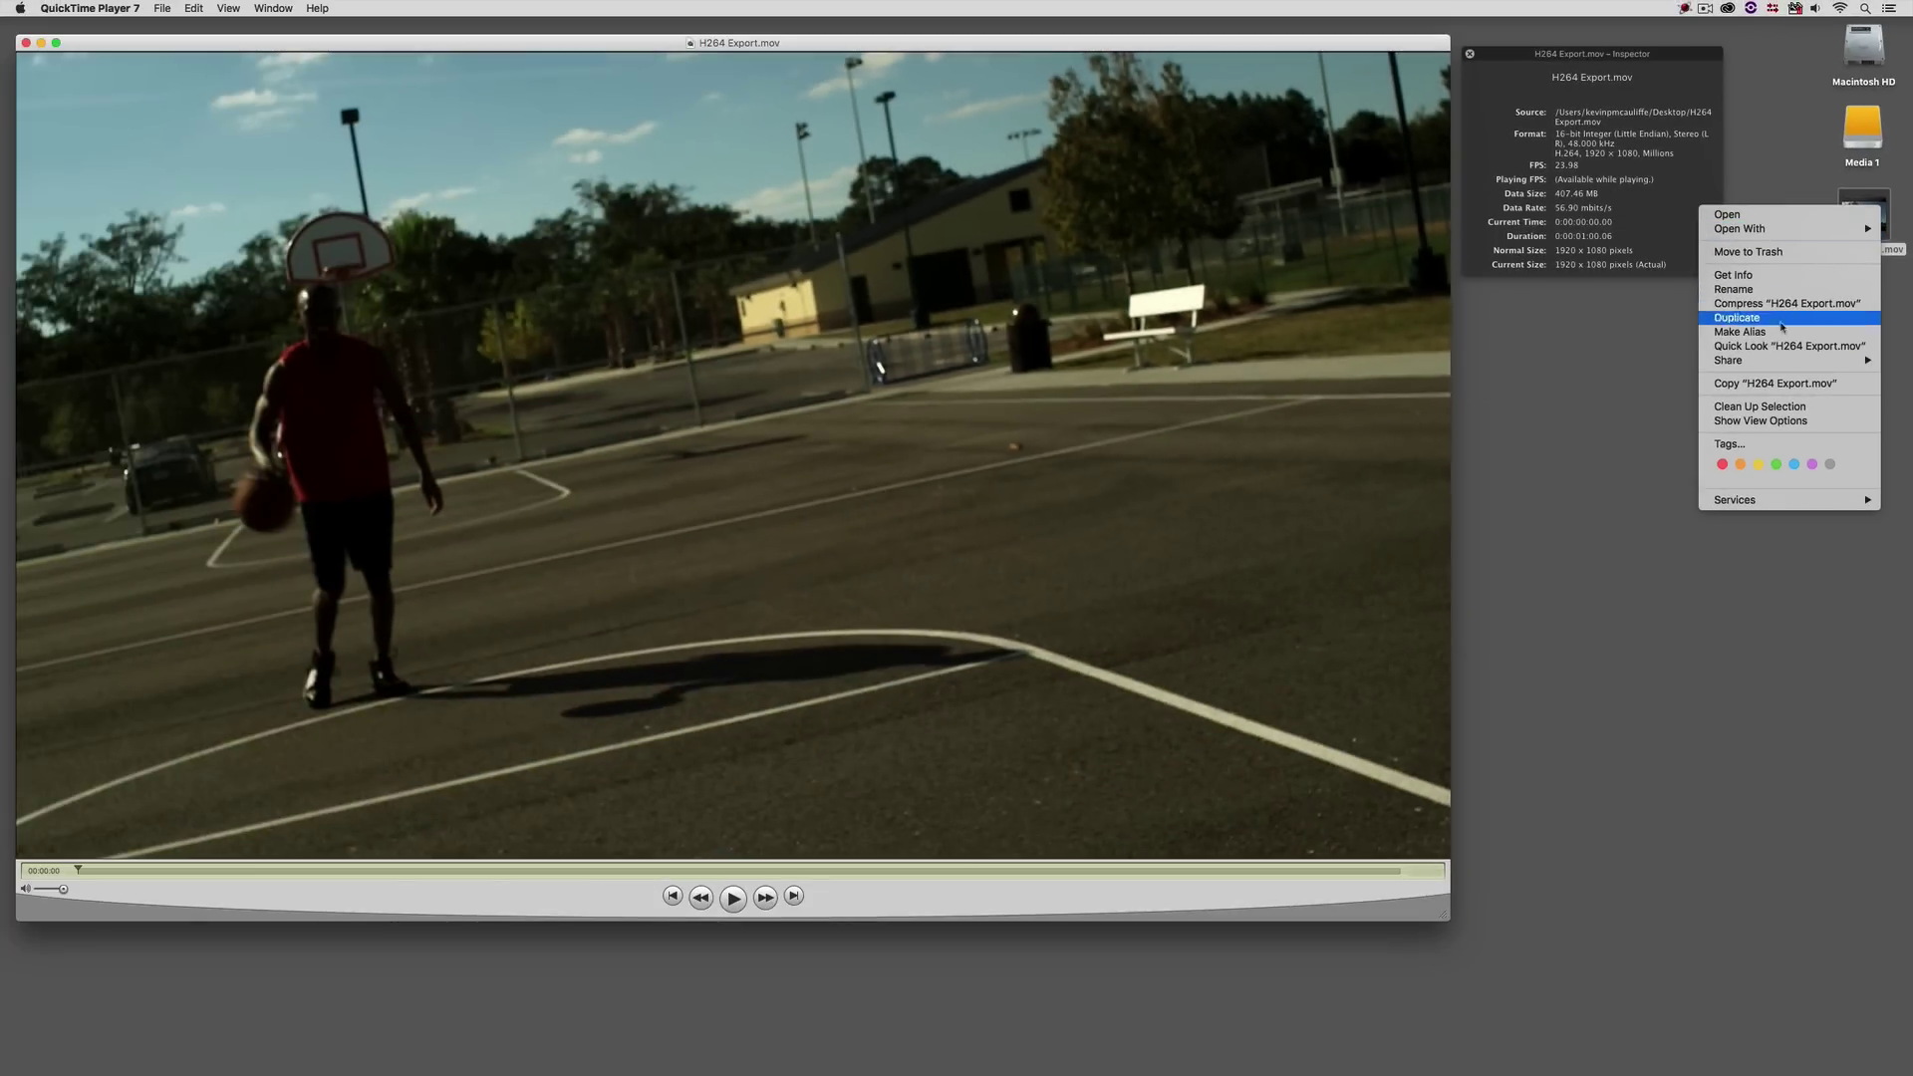
pyautogui.click(1763, 277)
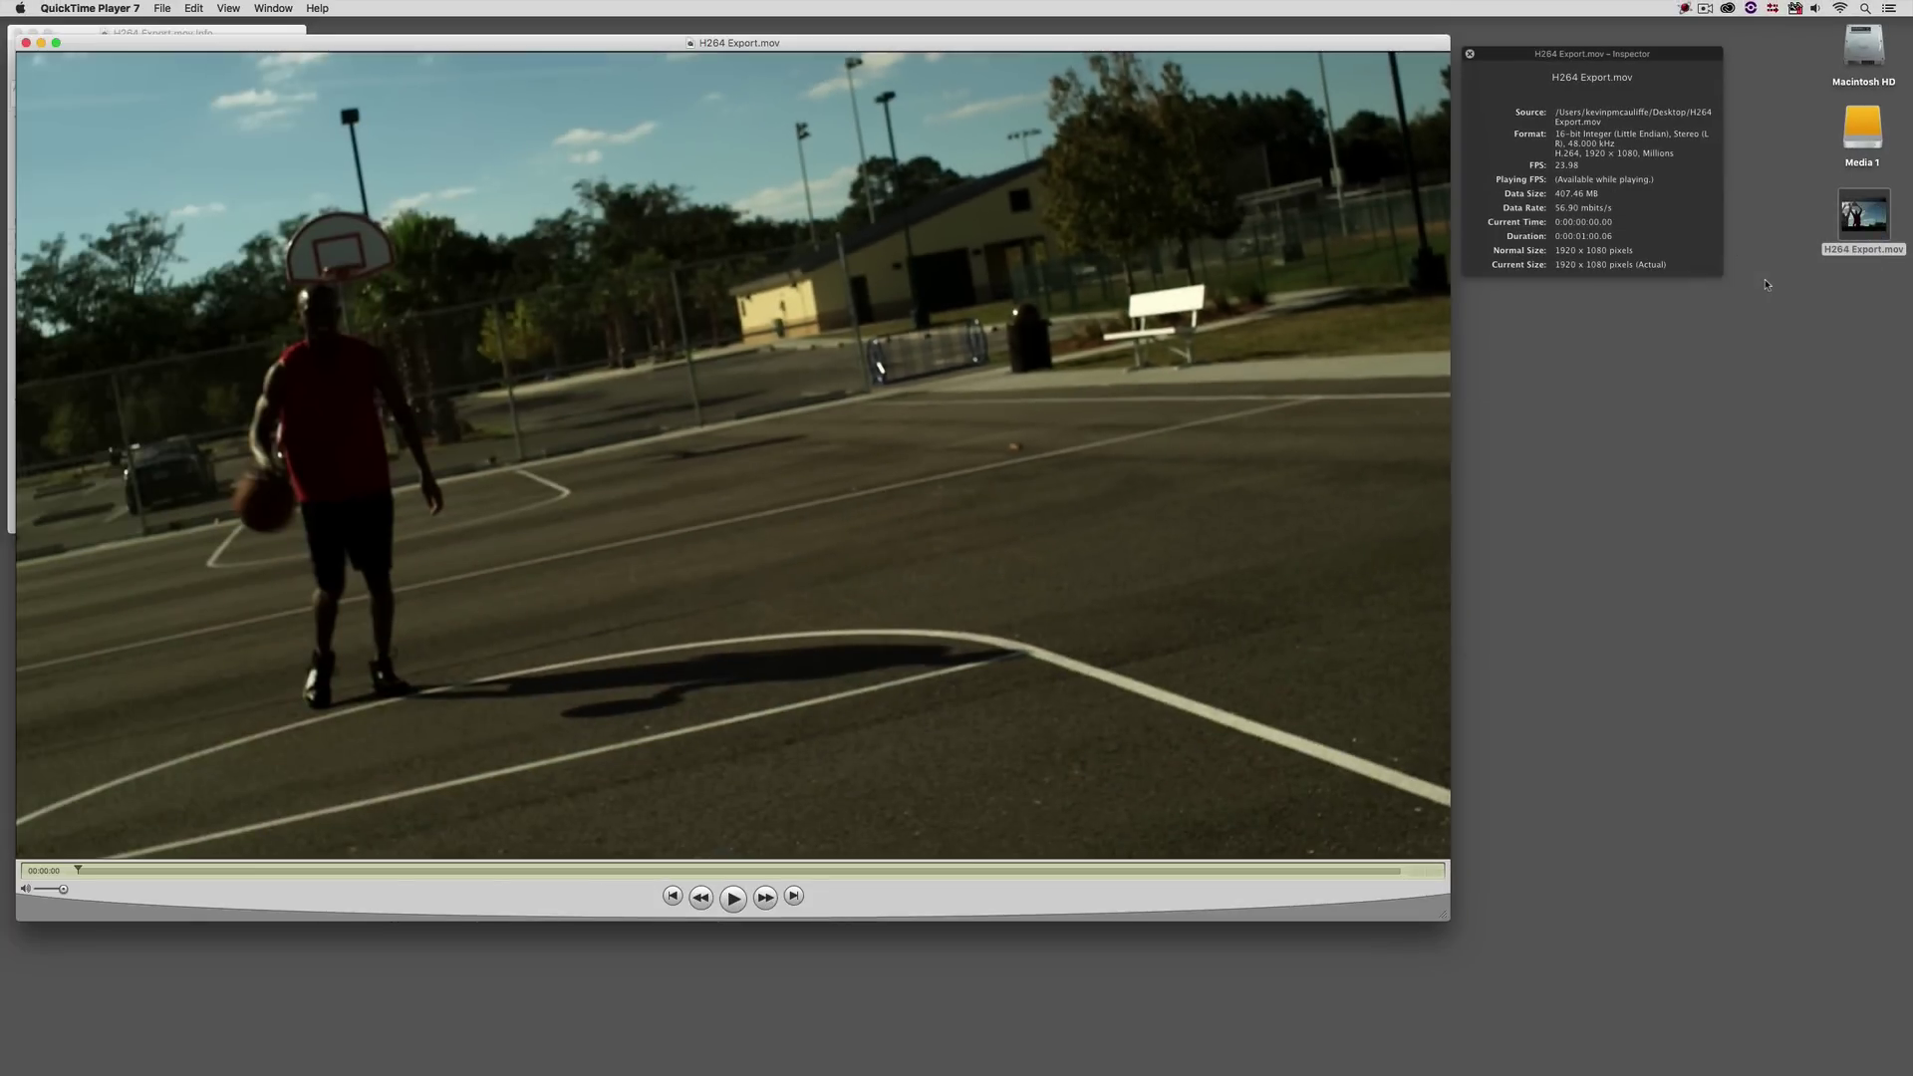
pyautogui.press('super+q')
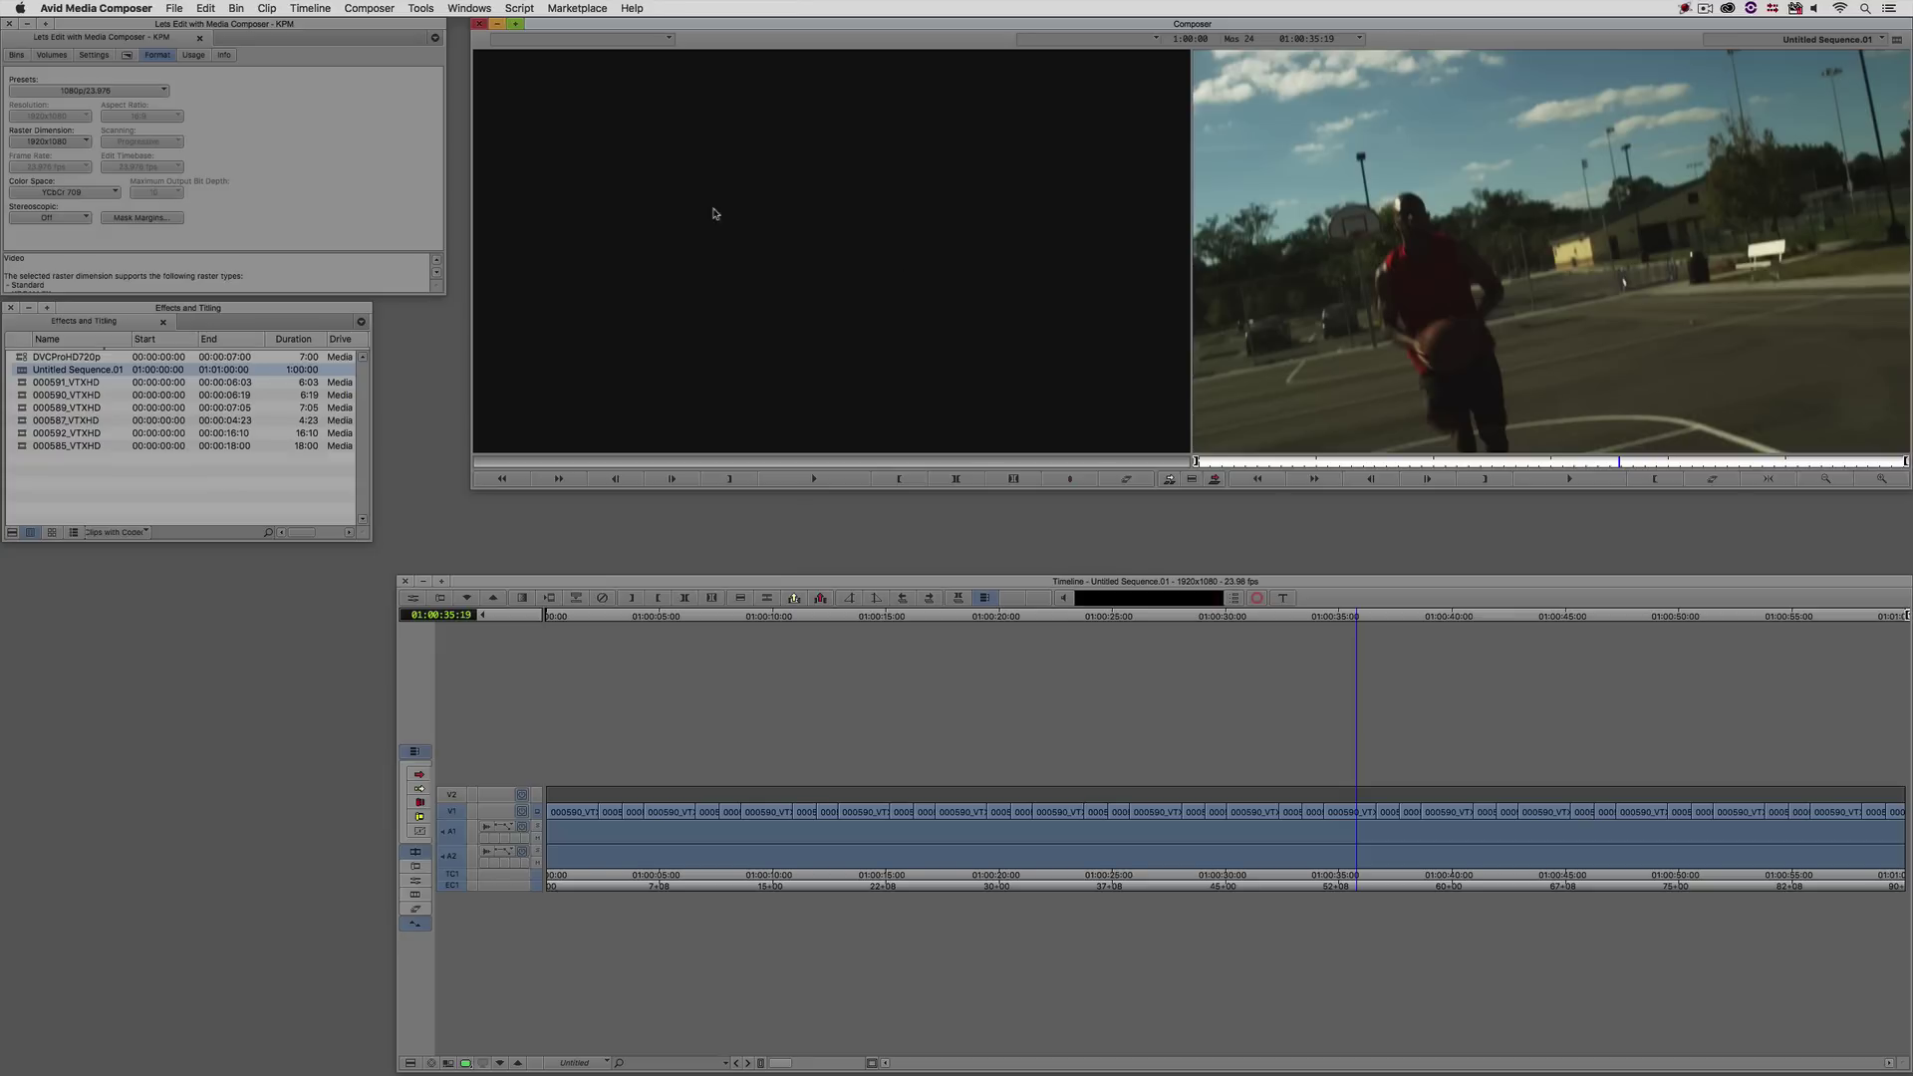
# Show the project's Settings list and scroll to the new Export H264 user setting
pyautogui.click(93, 55)
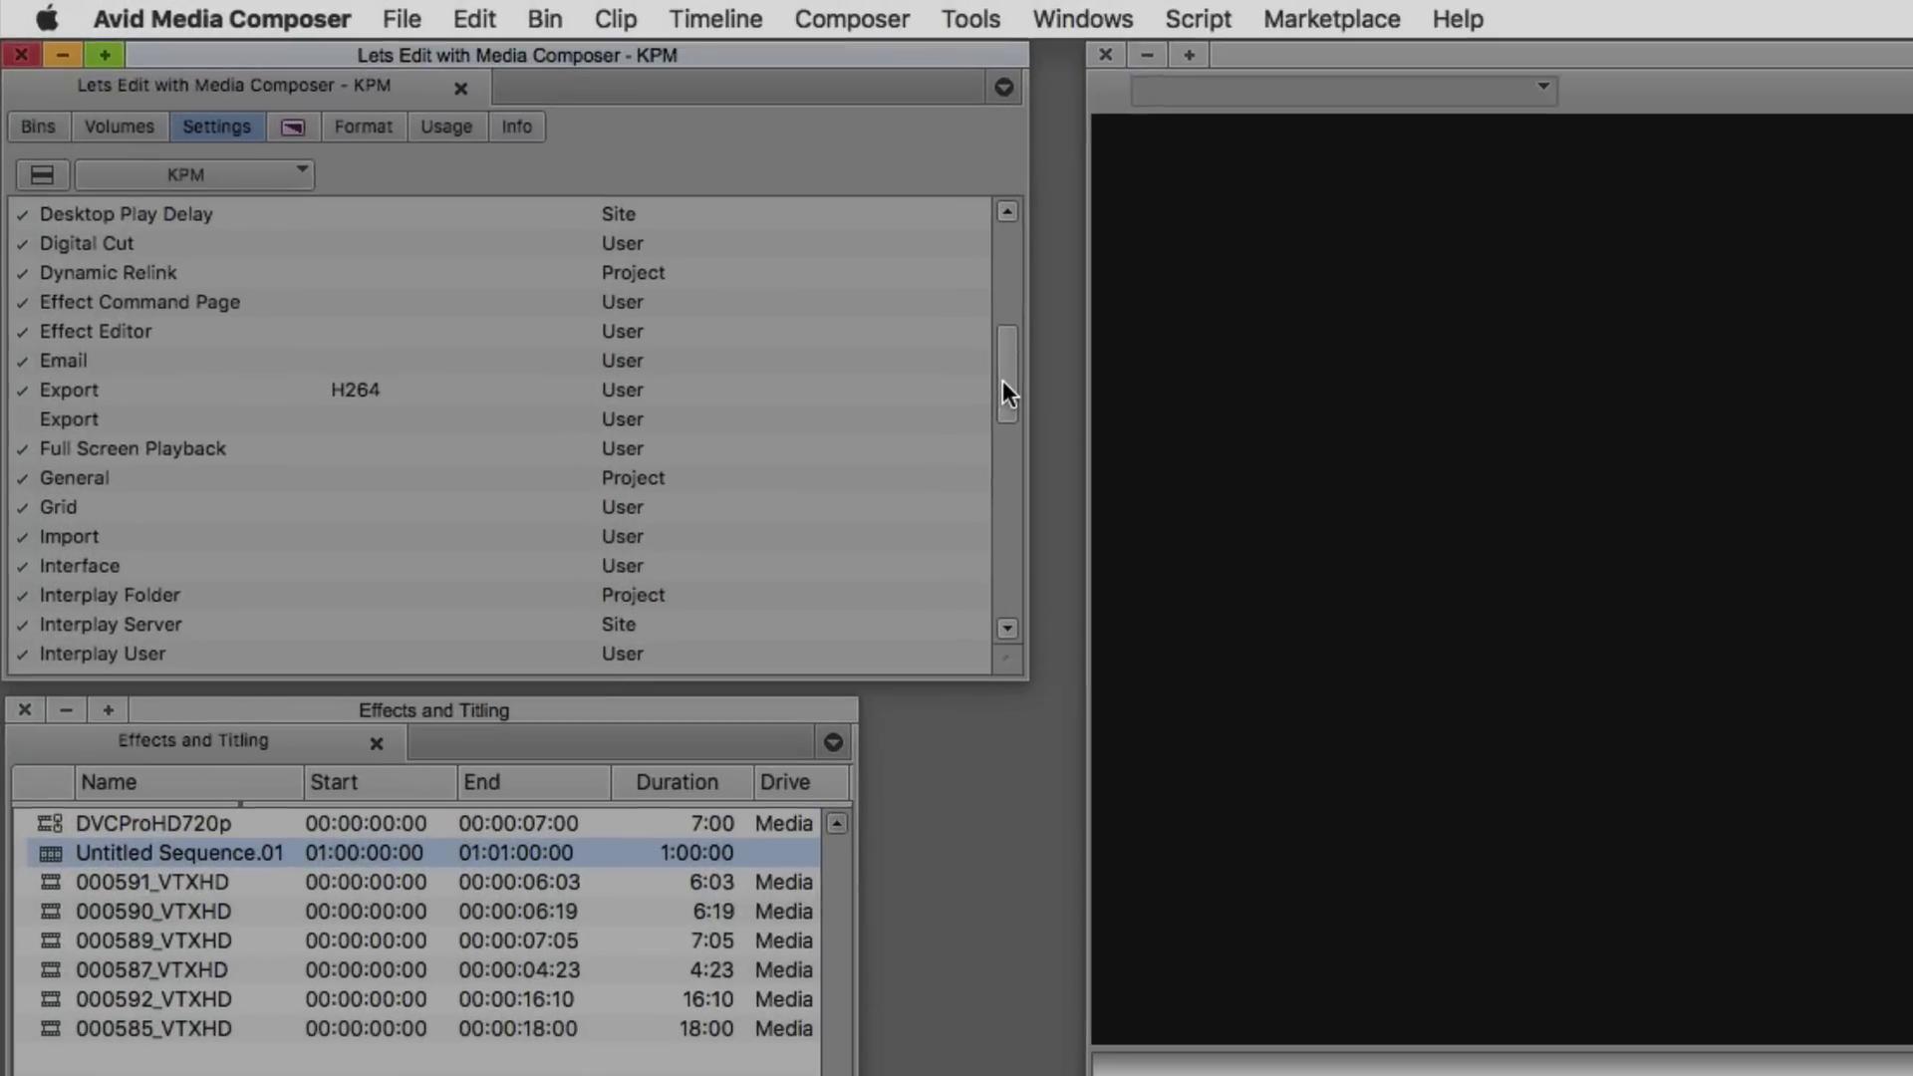
pyautogui.moveTo(1003, 381)
pyautogui.mouseDown()
pyautogui.moveTo(1011, 267)
pyautogui.moveTo(1007, 365)
pyautogui.mouseUp()
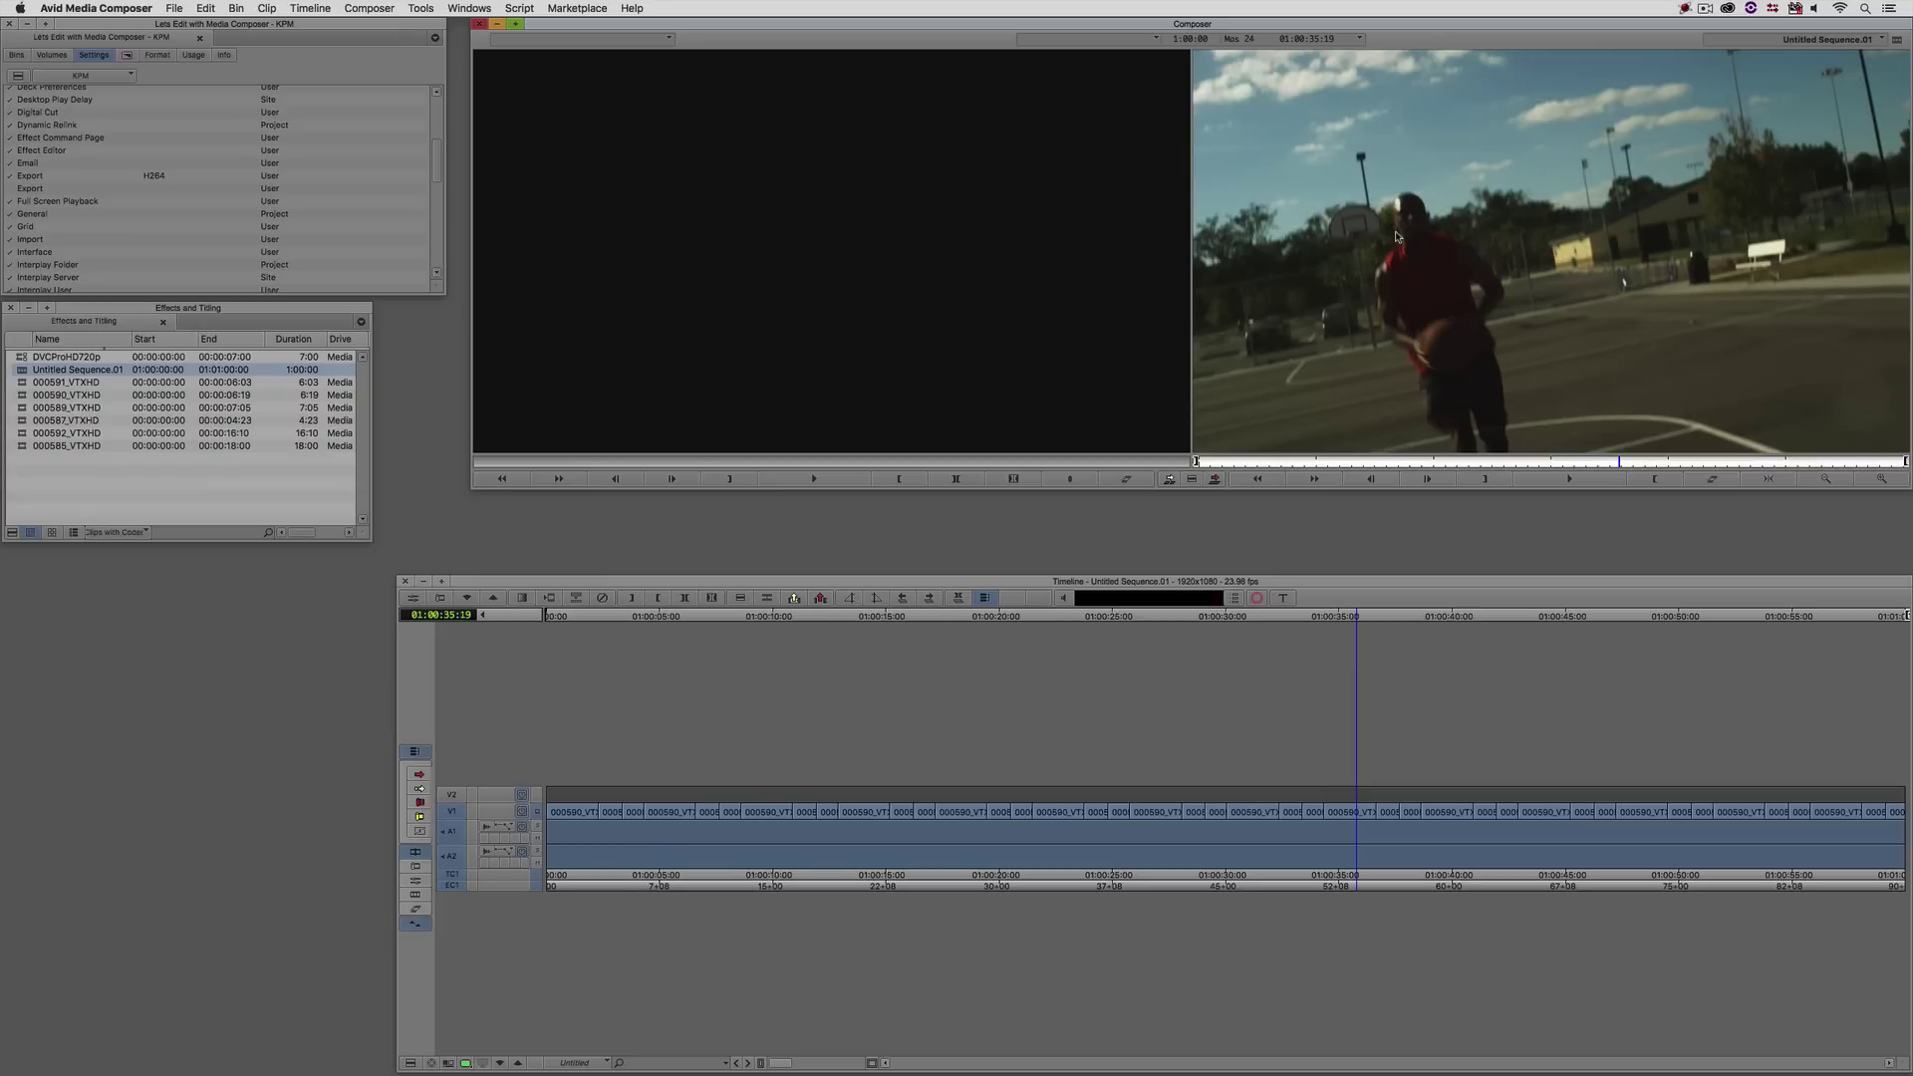
# Begin exporting the sequence from the record monitor, with video set to Same as Source
pyautogui.rightClick(1338, 268)
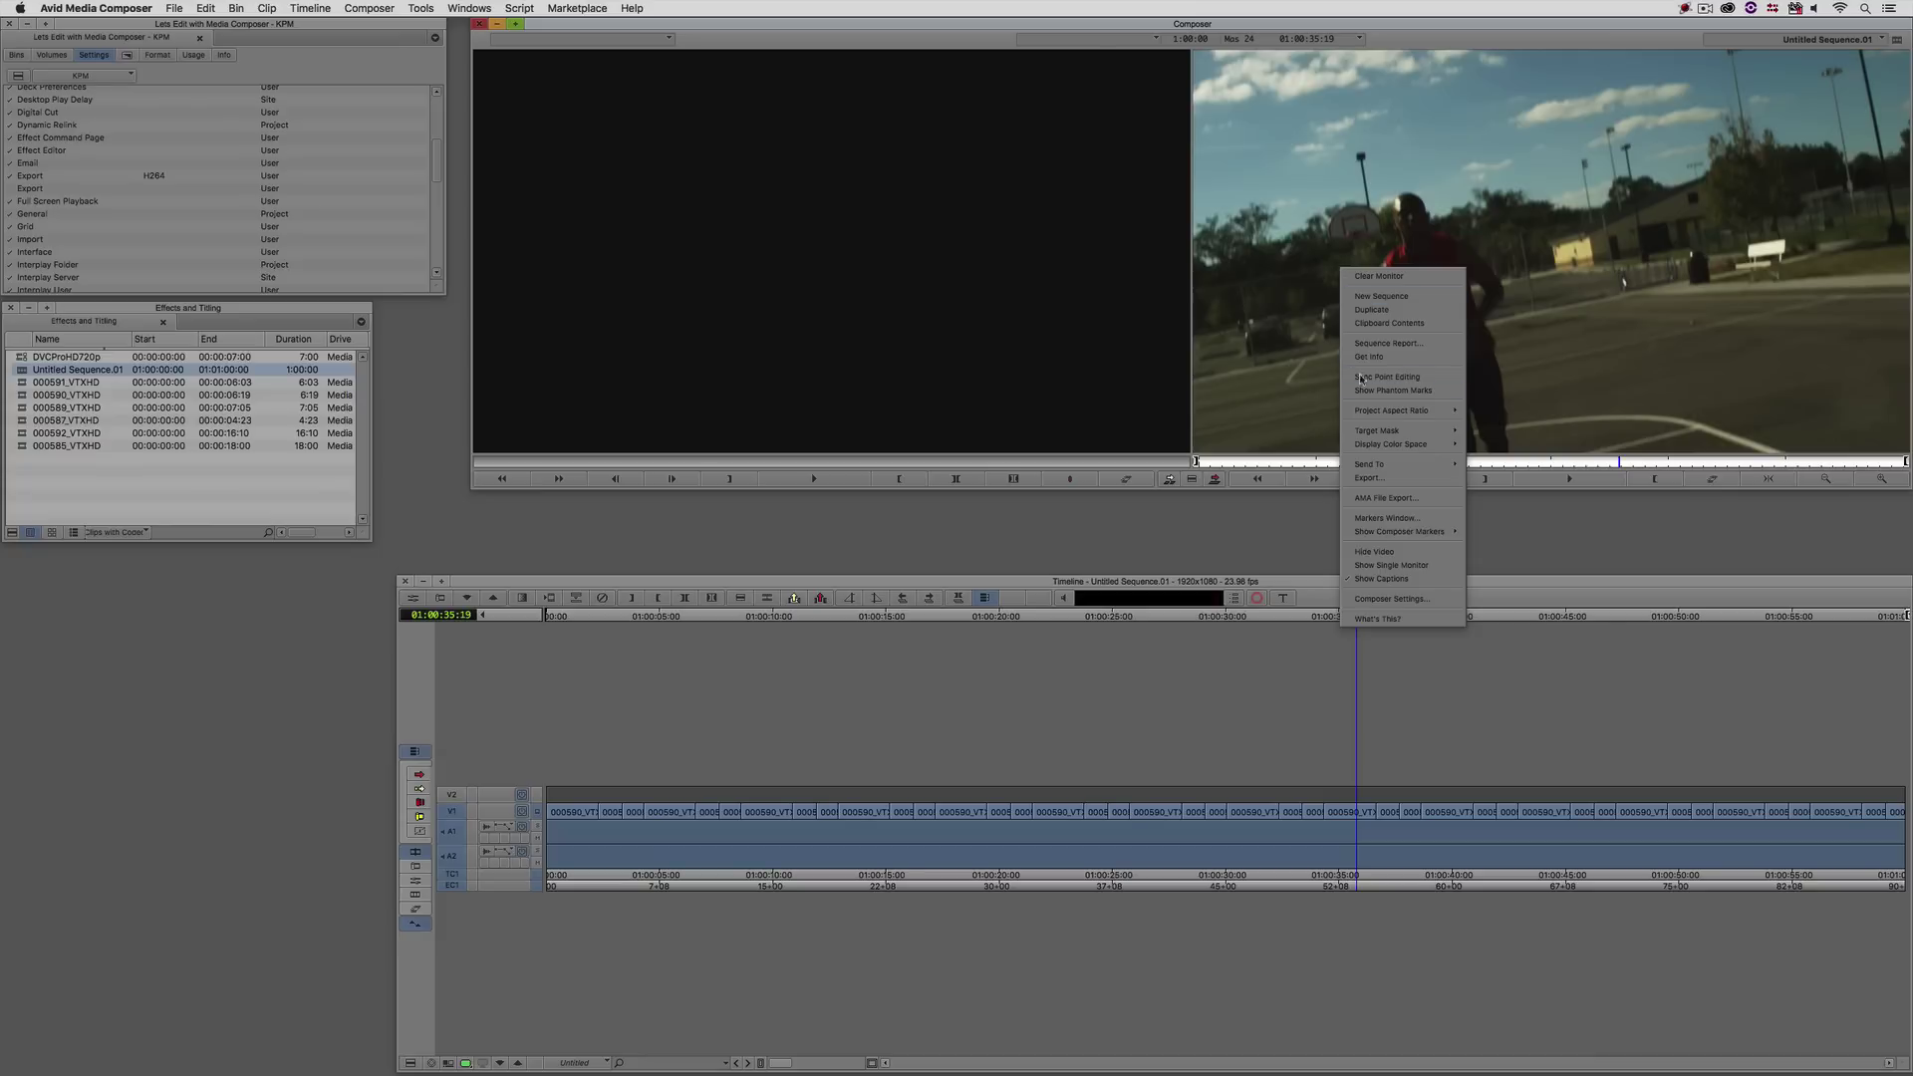
pyautogui.click(1370, 477)
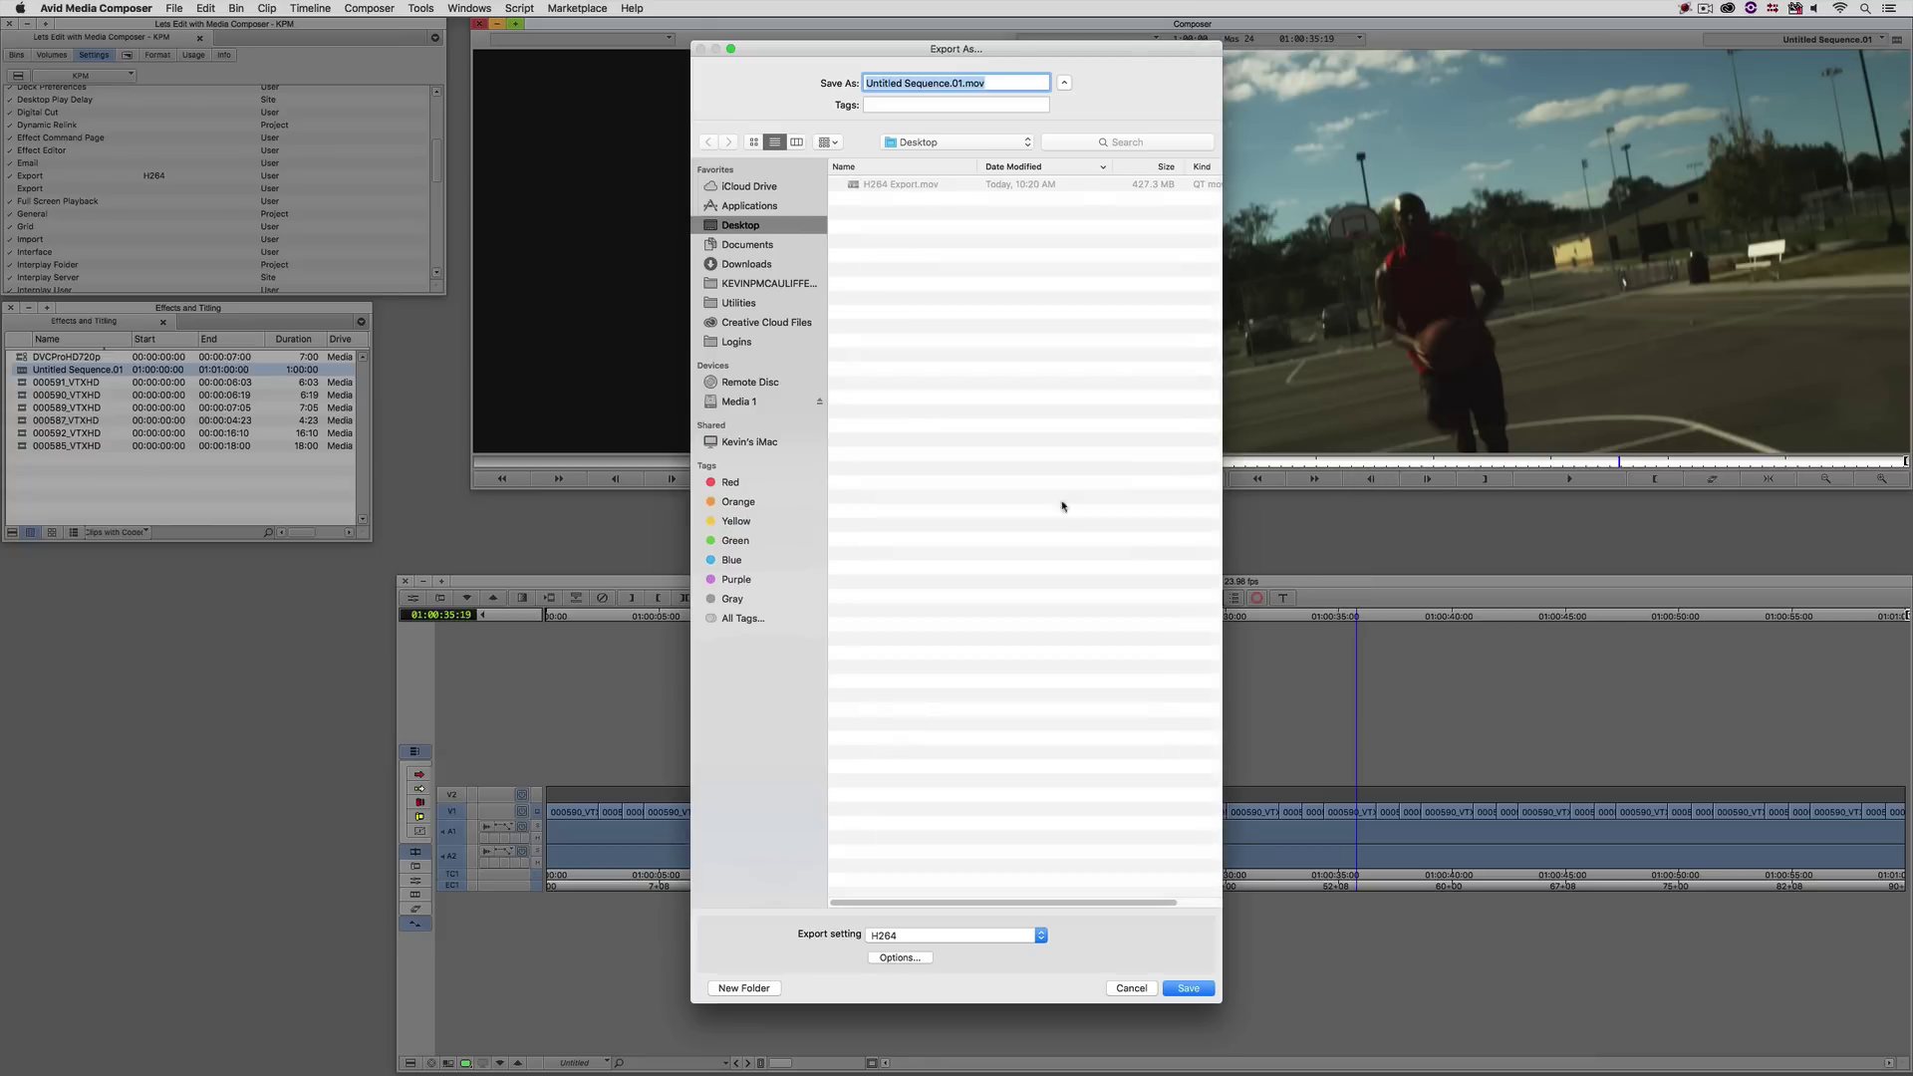
pyautogui.click(899, 957)
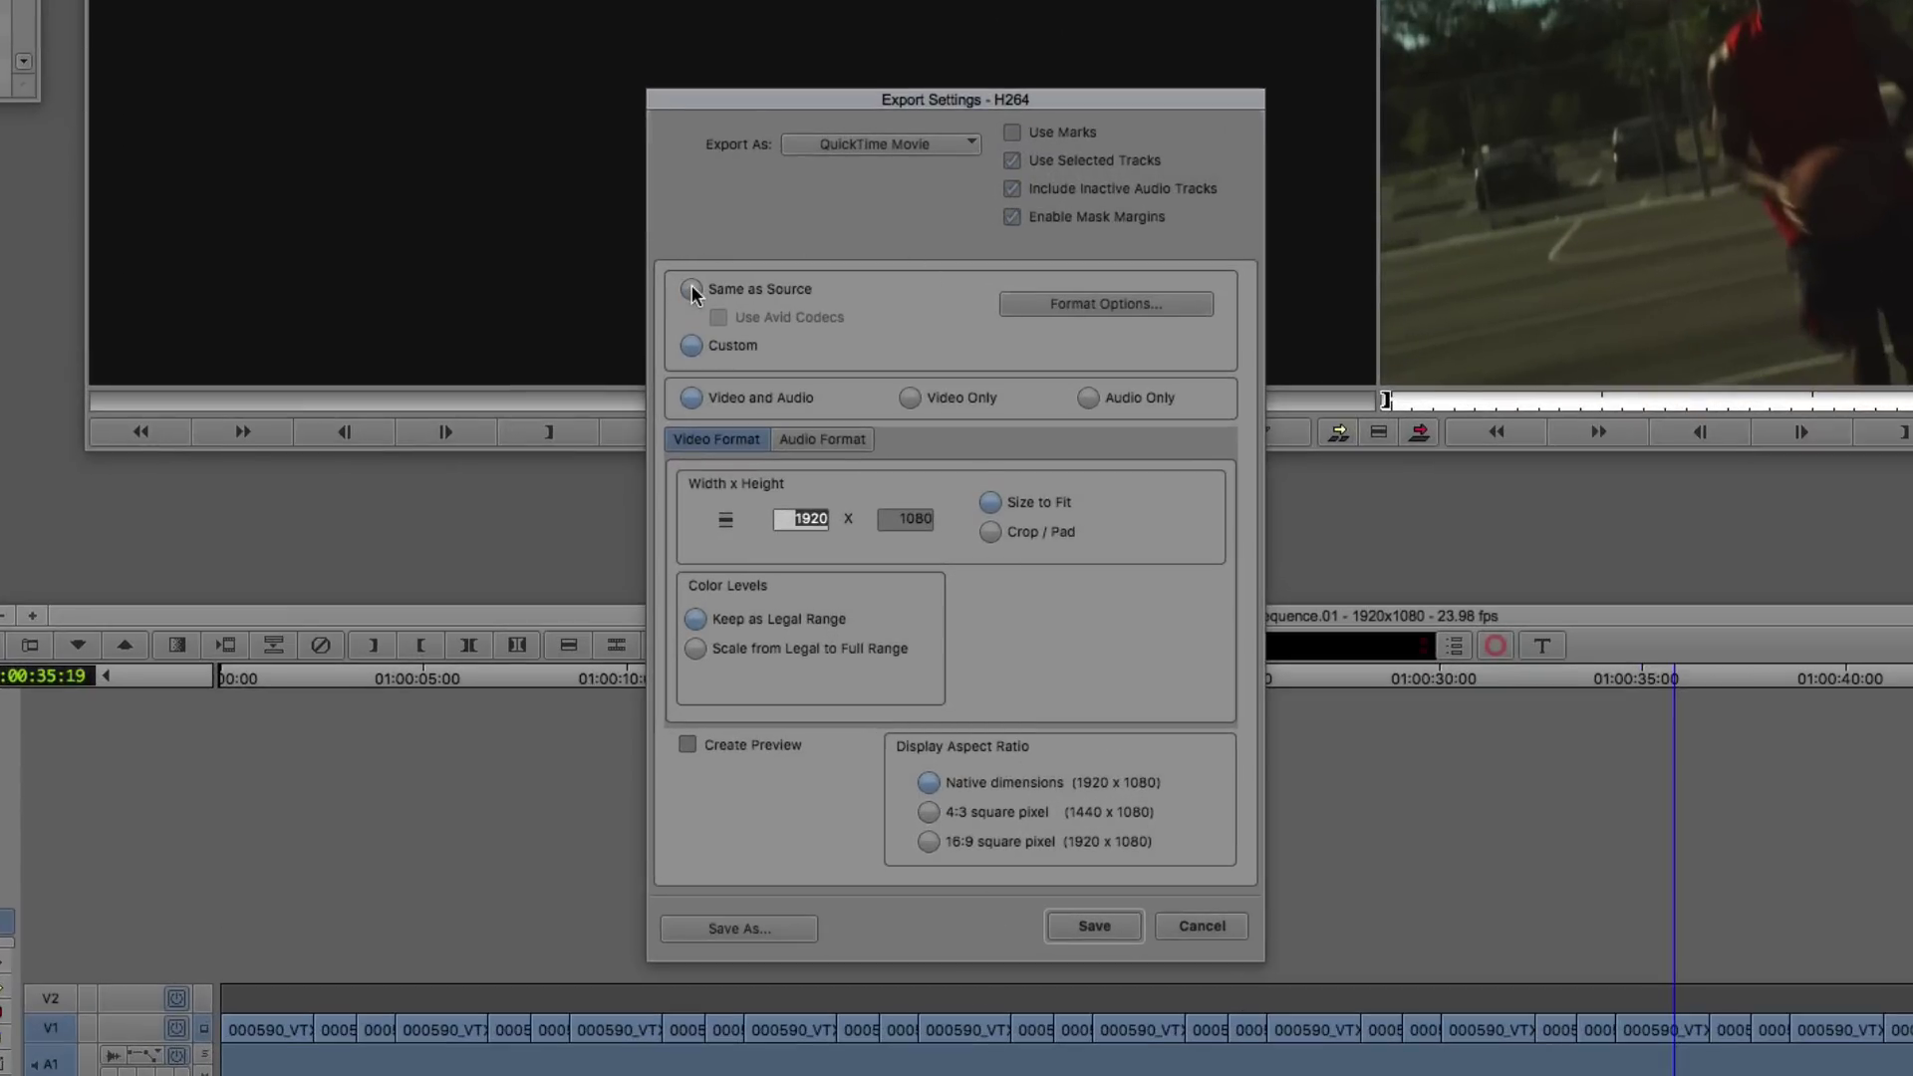
pyautogui.click(691, 289)
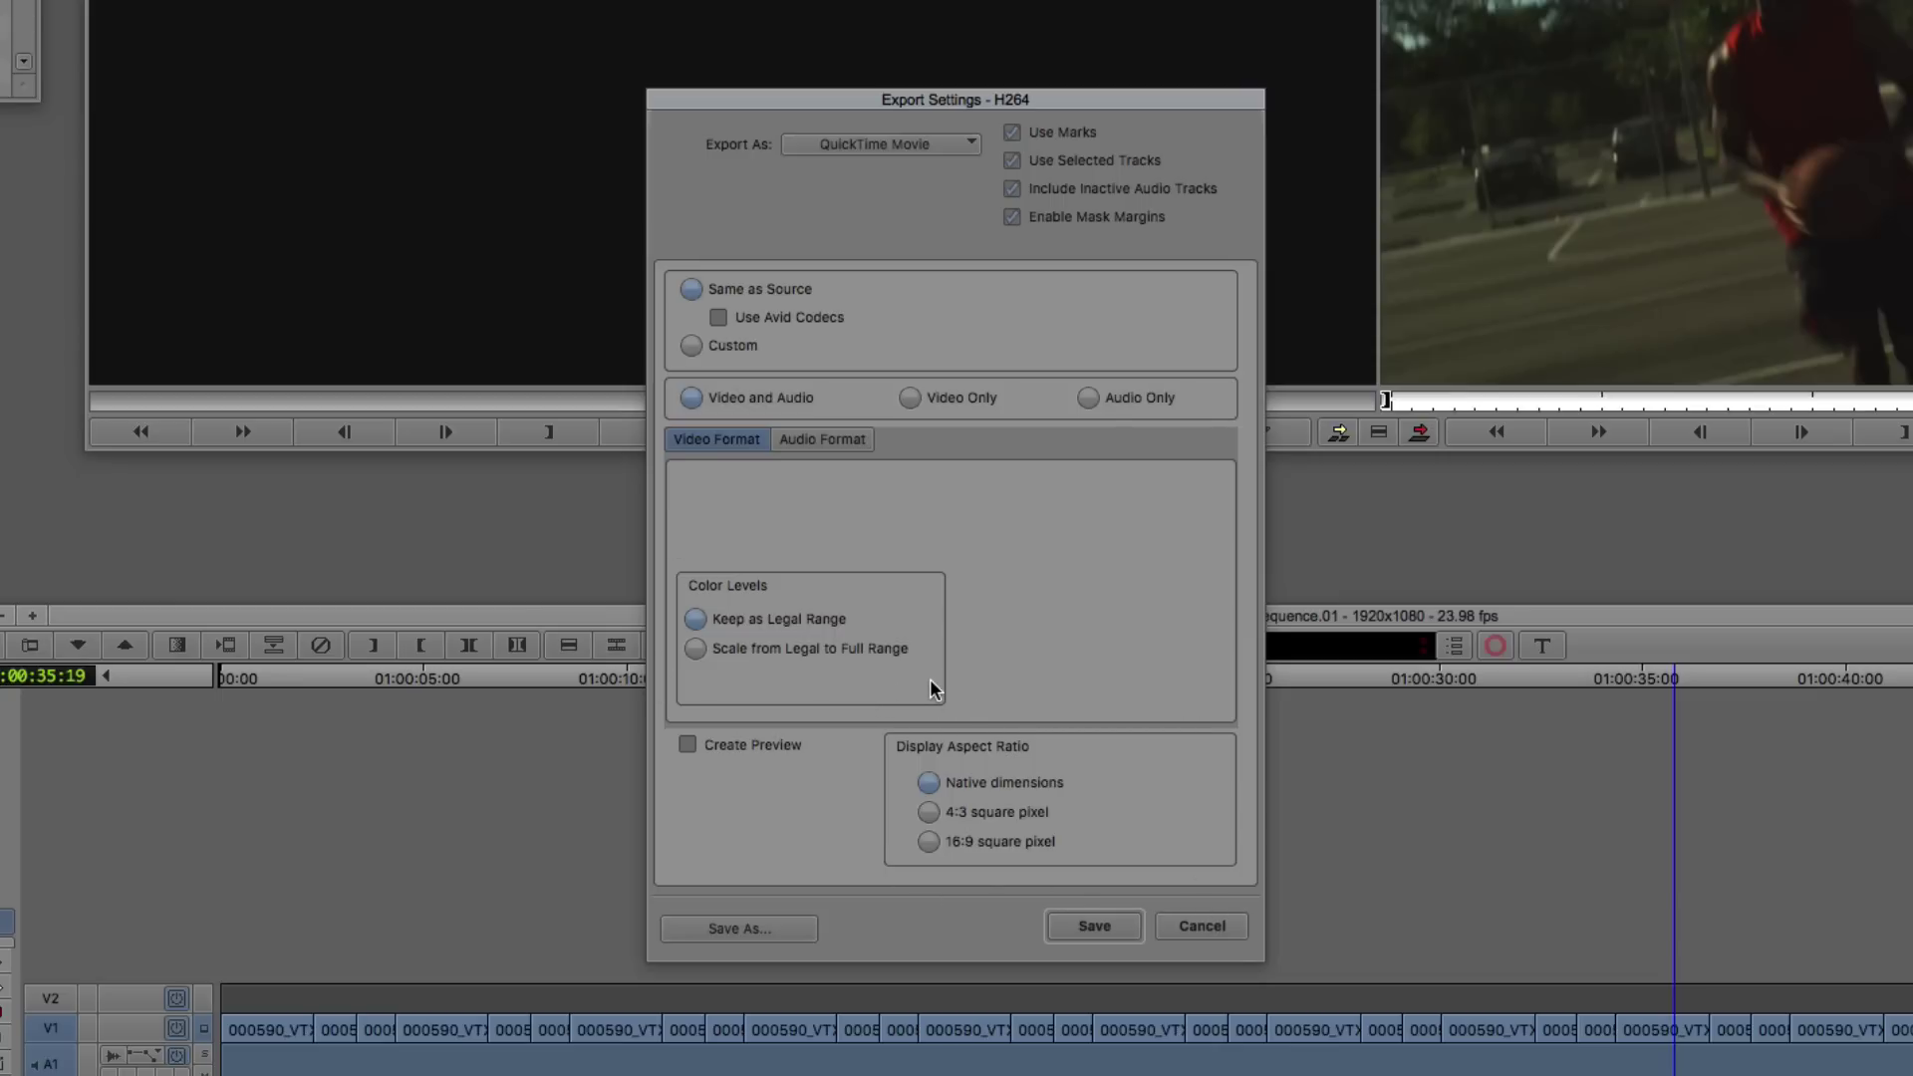
# Save the export settings as preset 'Same As Source' and check its stereo audio format
pyautogui.click(743, 929)
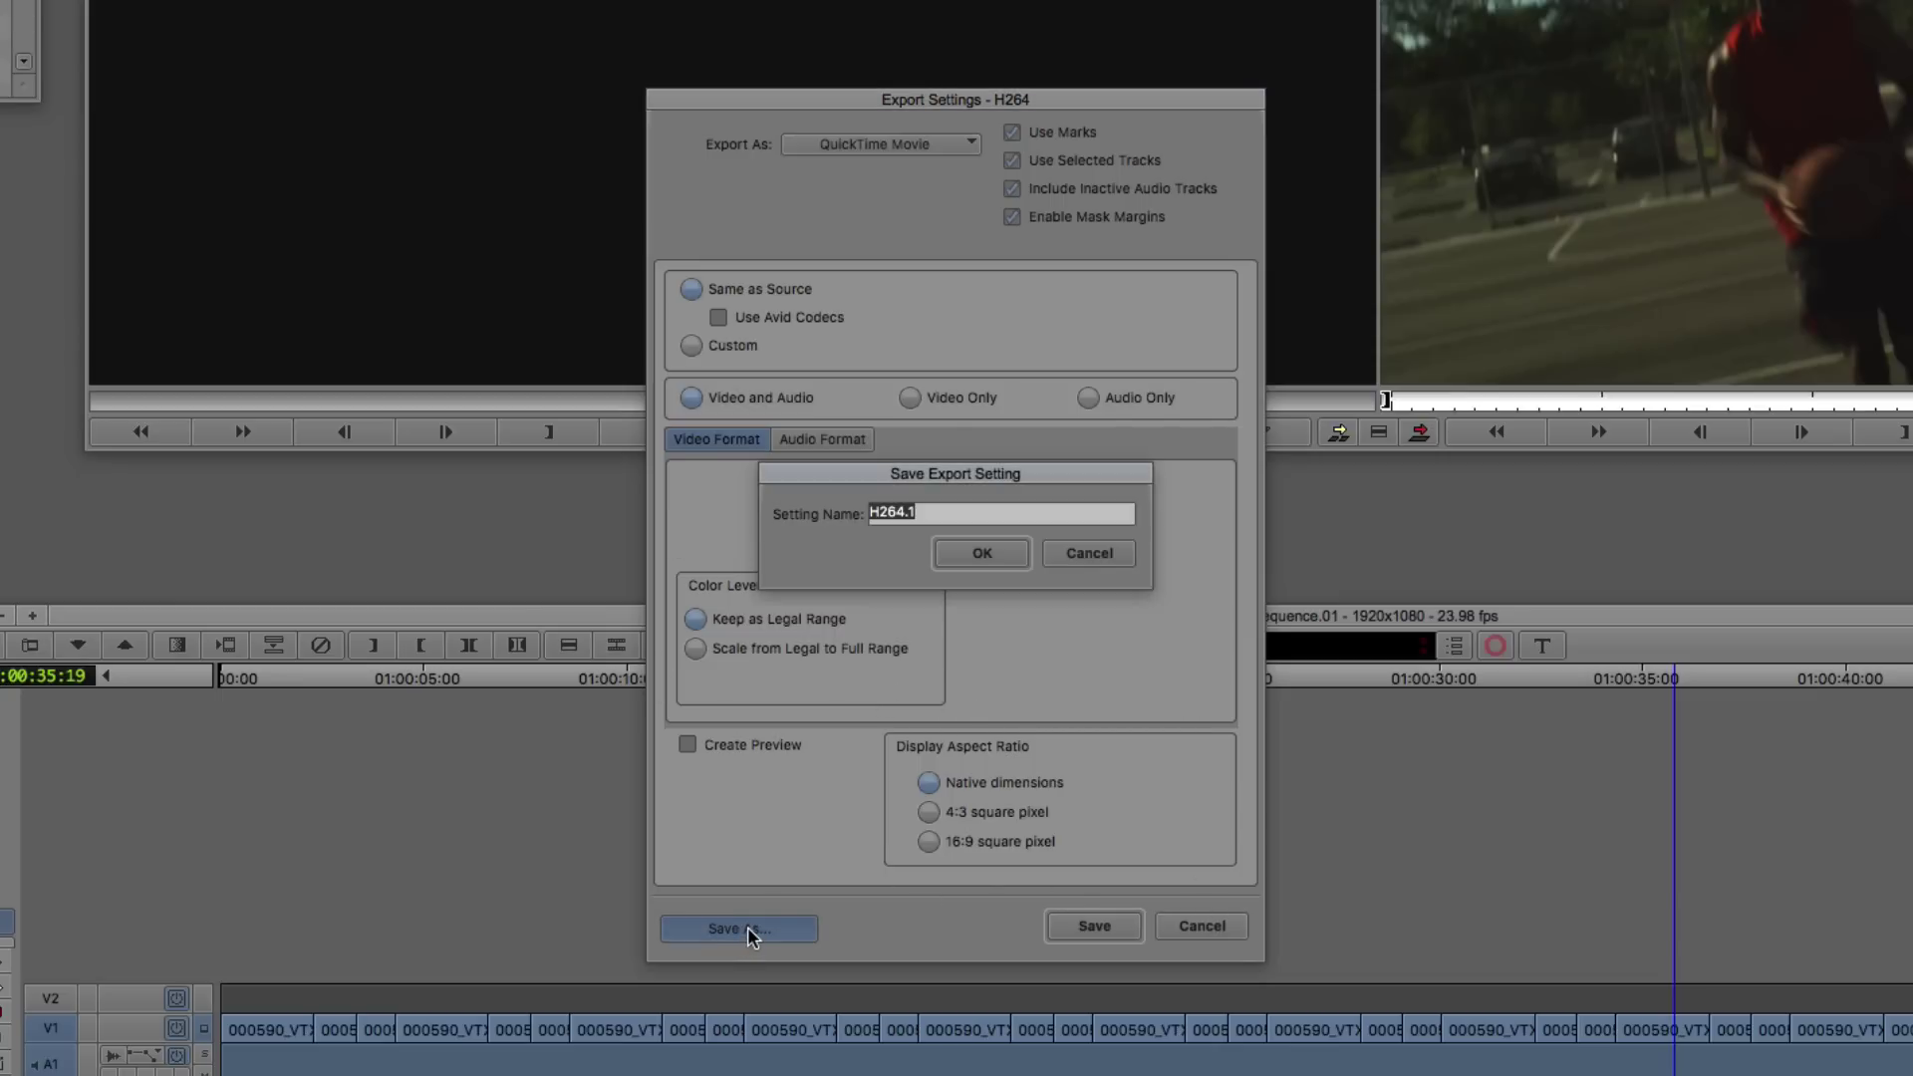
pyautogui.write('Same As Source')
pyautogui.press('Return')
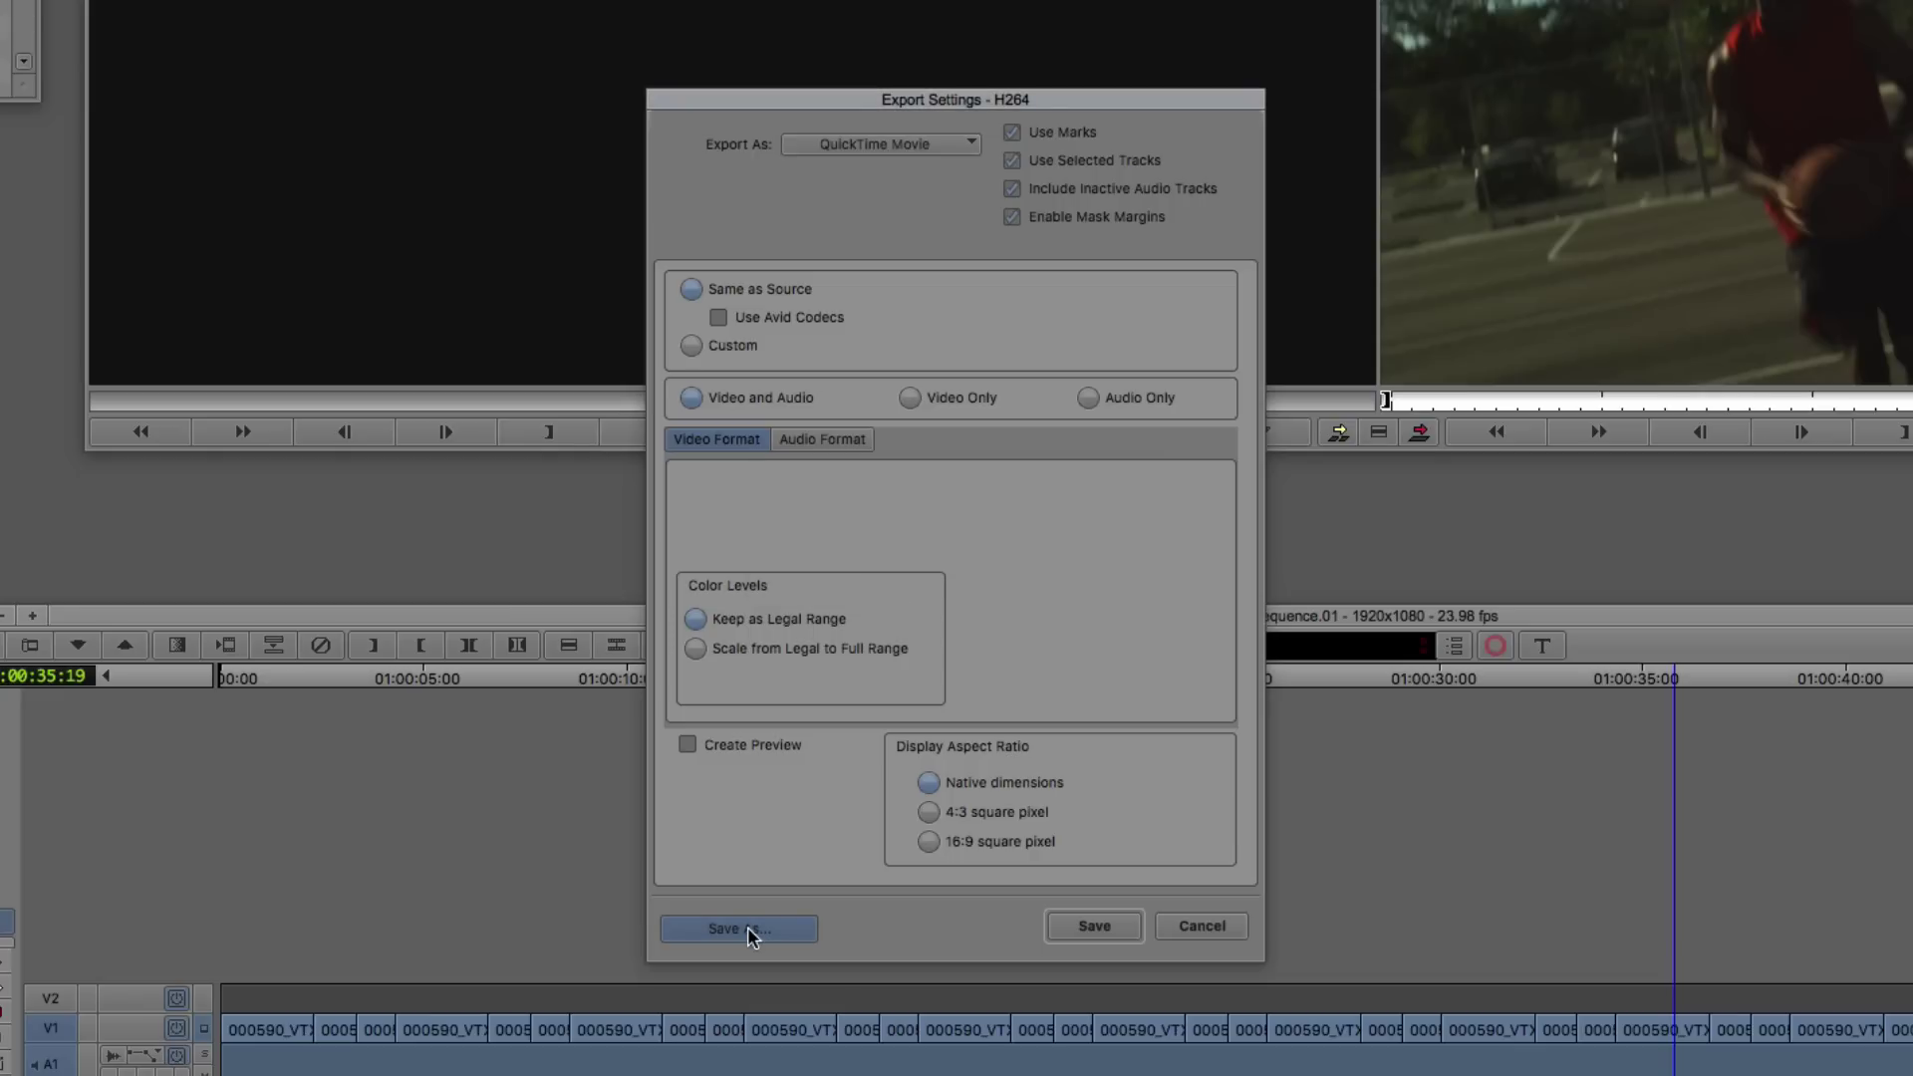
pyautogui.click(835, 440)
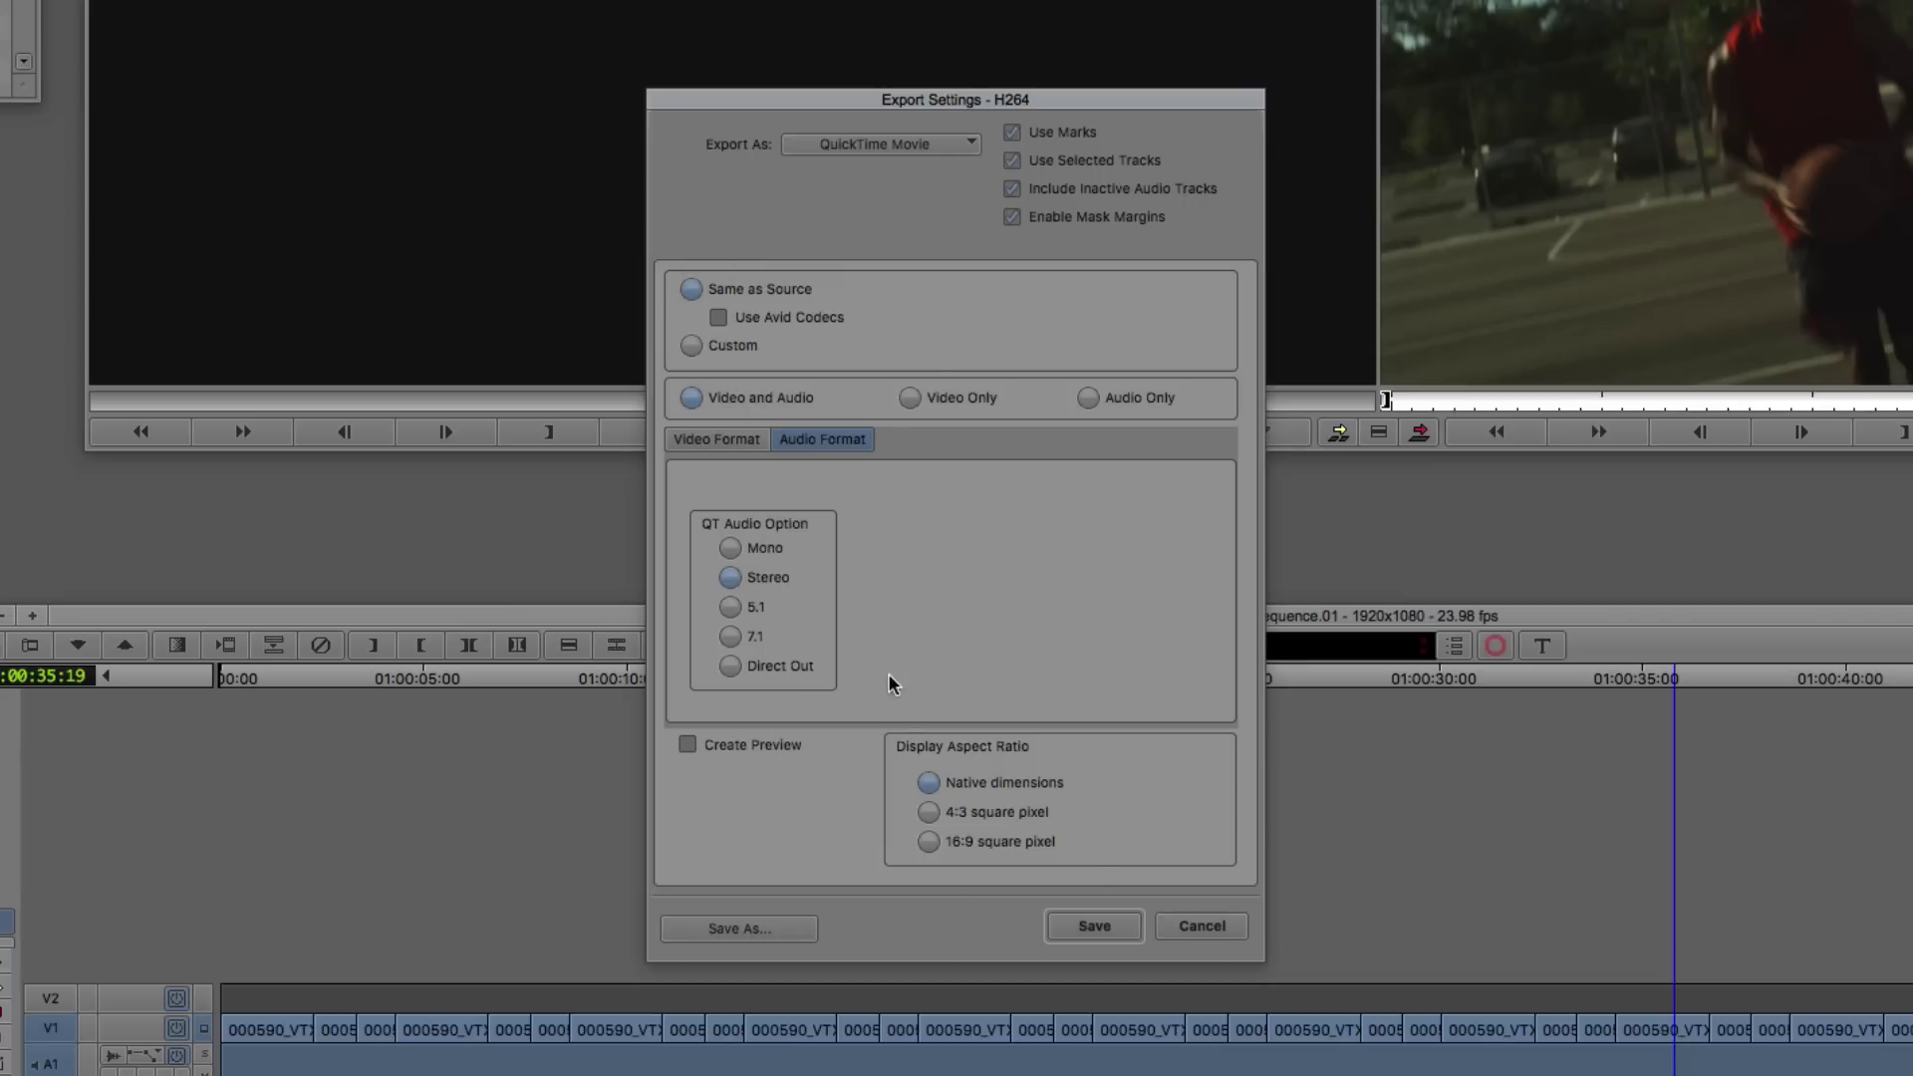
pyautogui.click(787, 917)
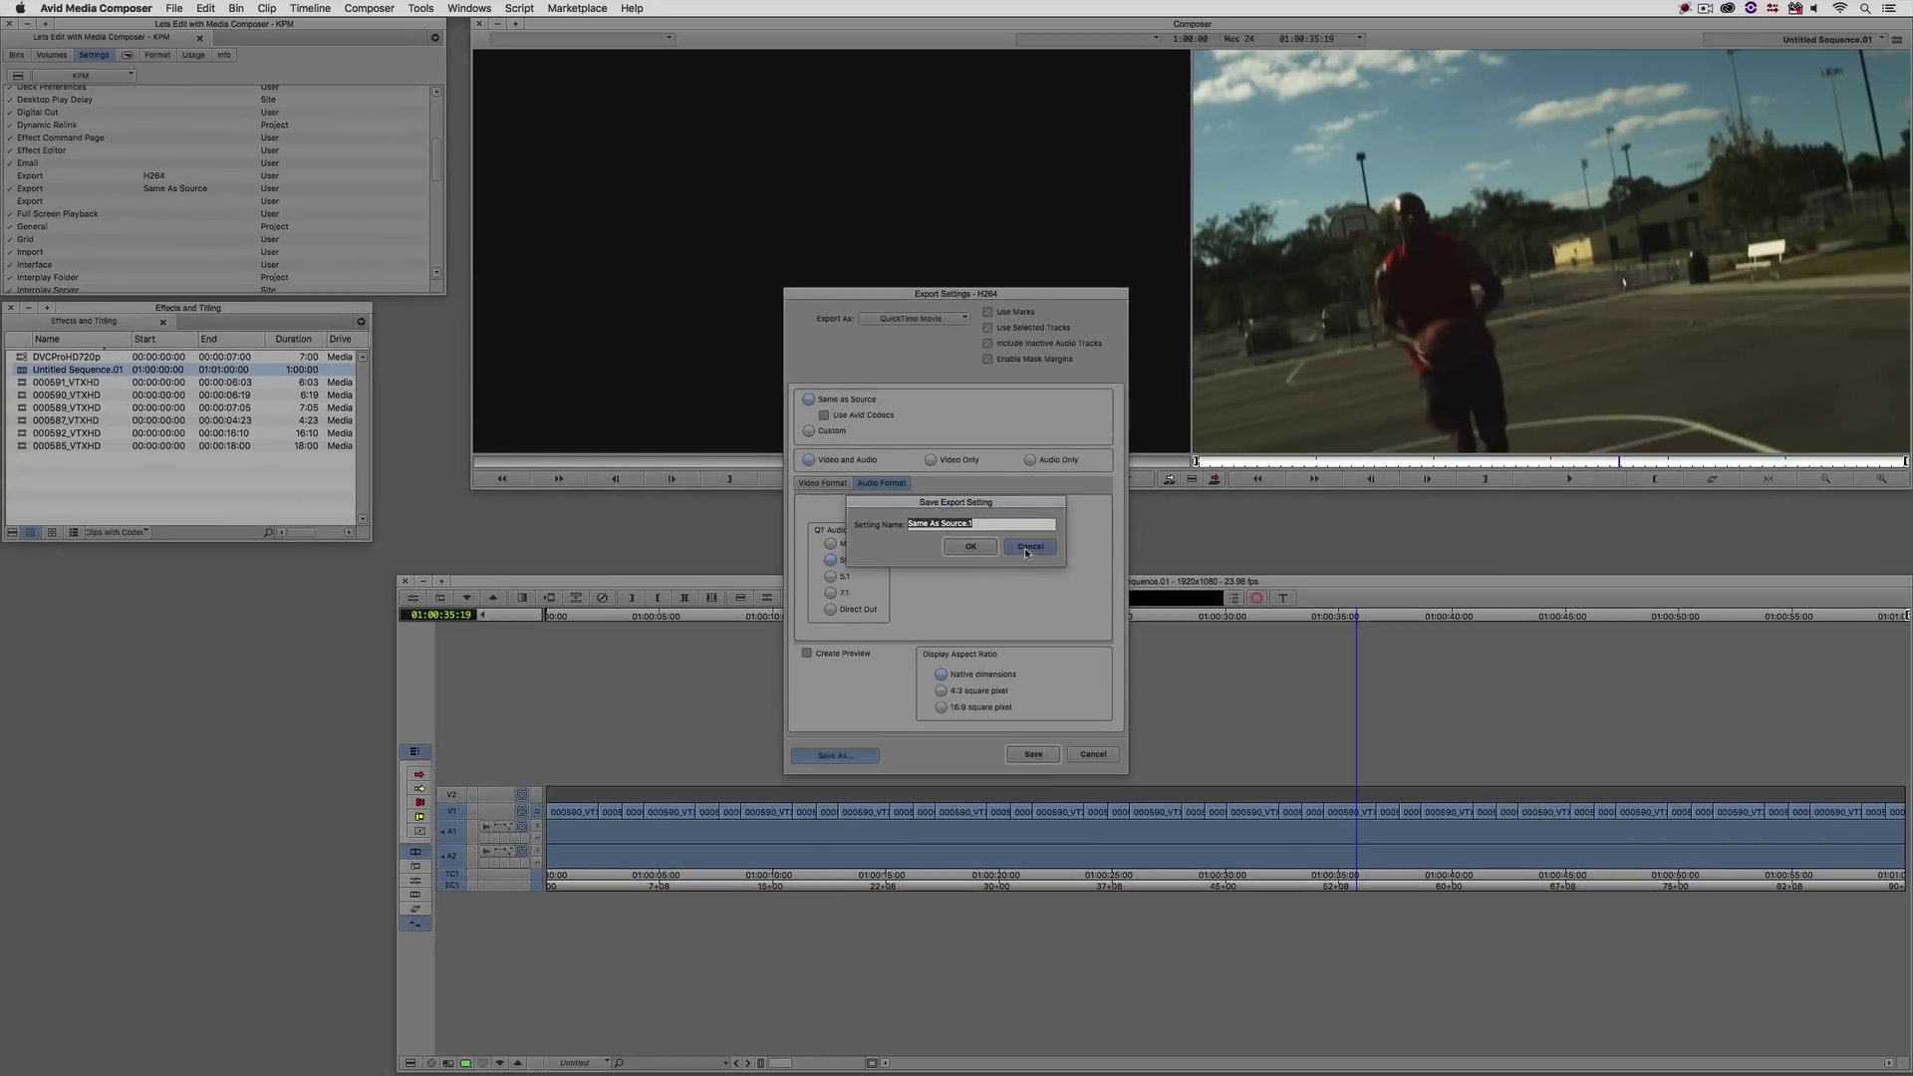
# Export the sequence to the desktop under the file name 'SAS_Export'
pyautogui.click(1080, 550)
pyautogui.click(1032, 753)
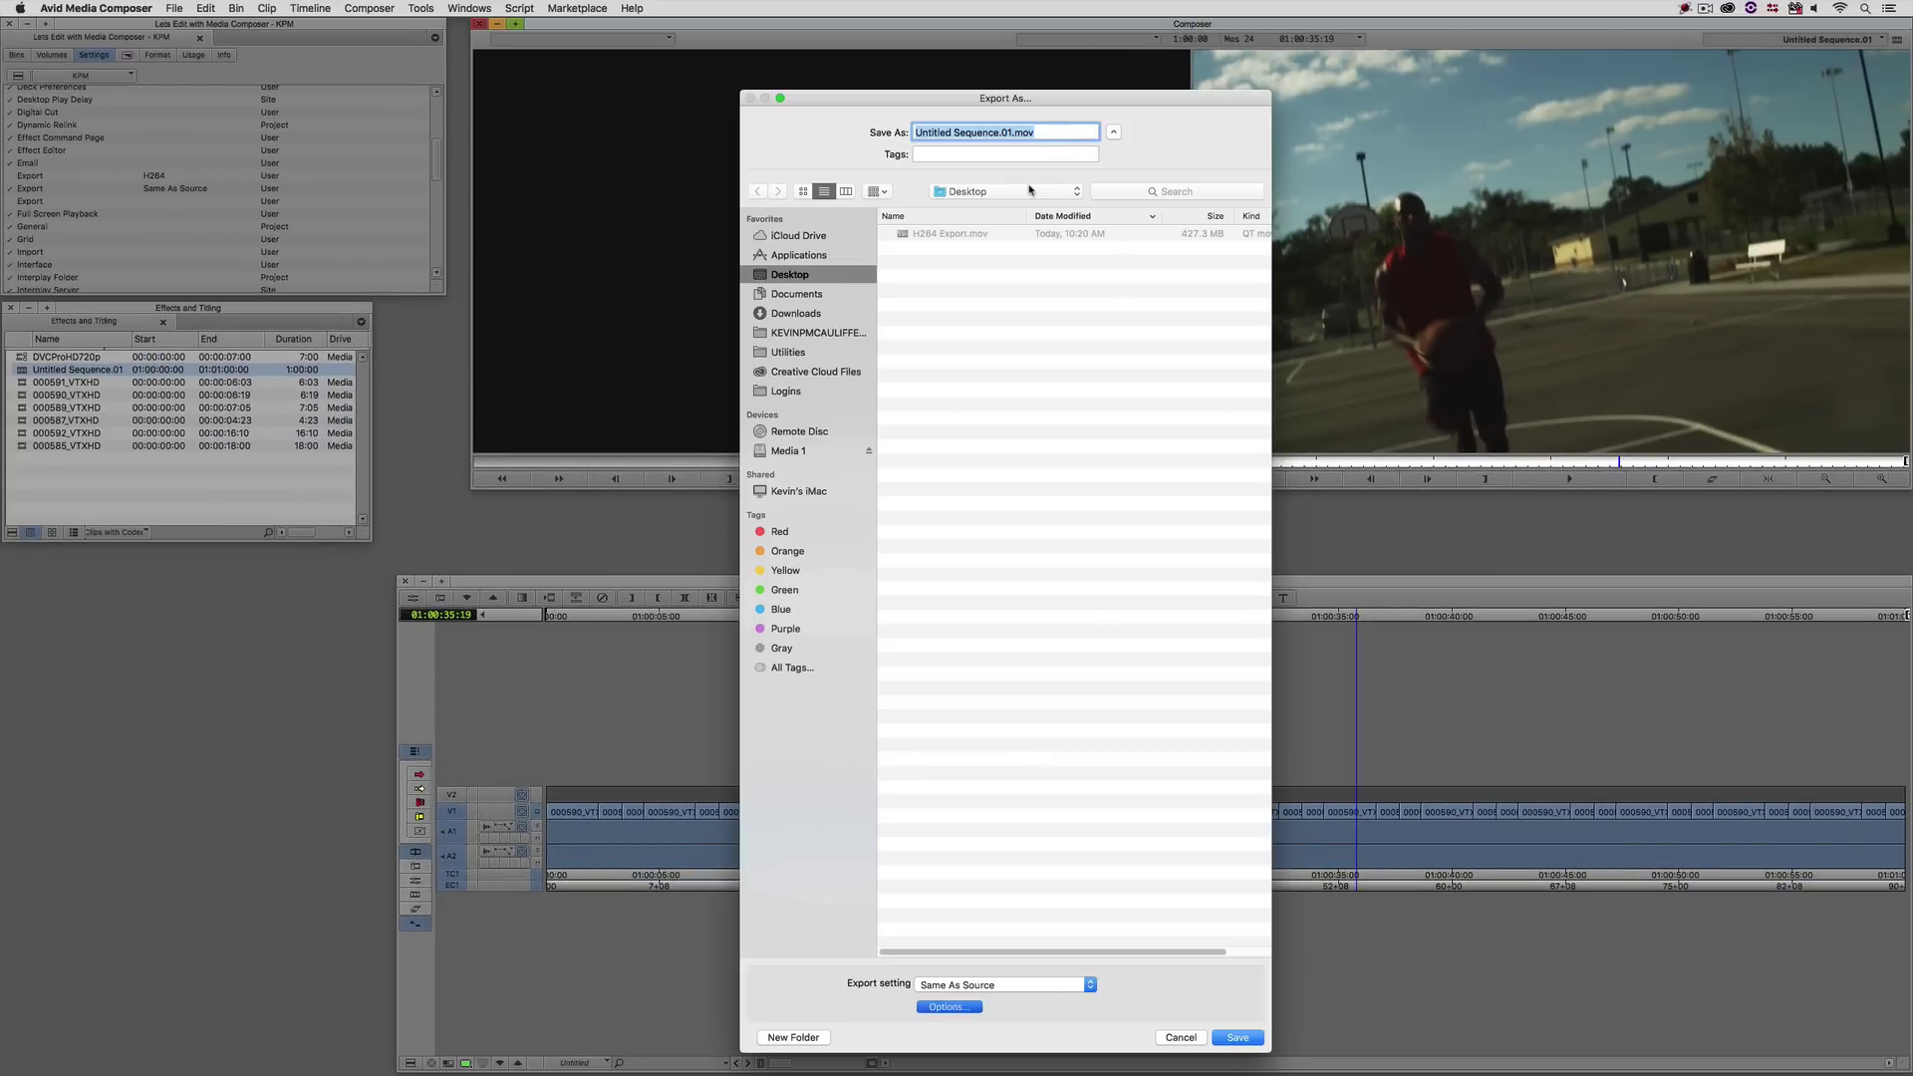
pyautogui.write('SAS_Export')
pyautogui.press('Return')
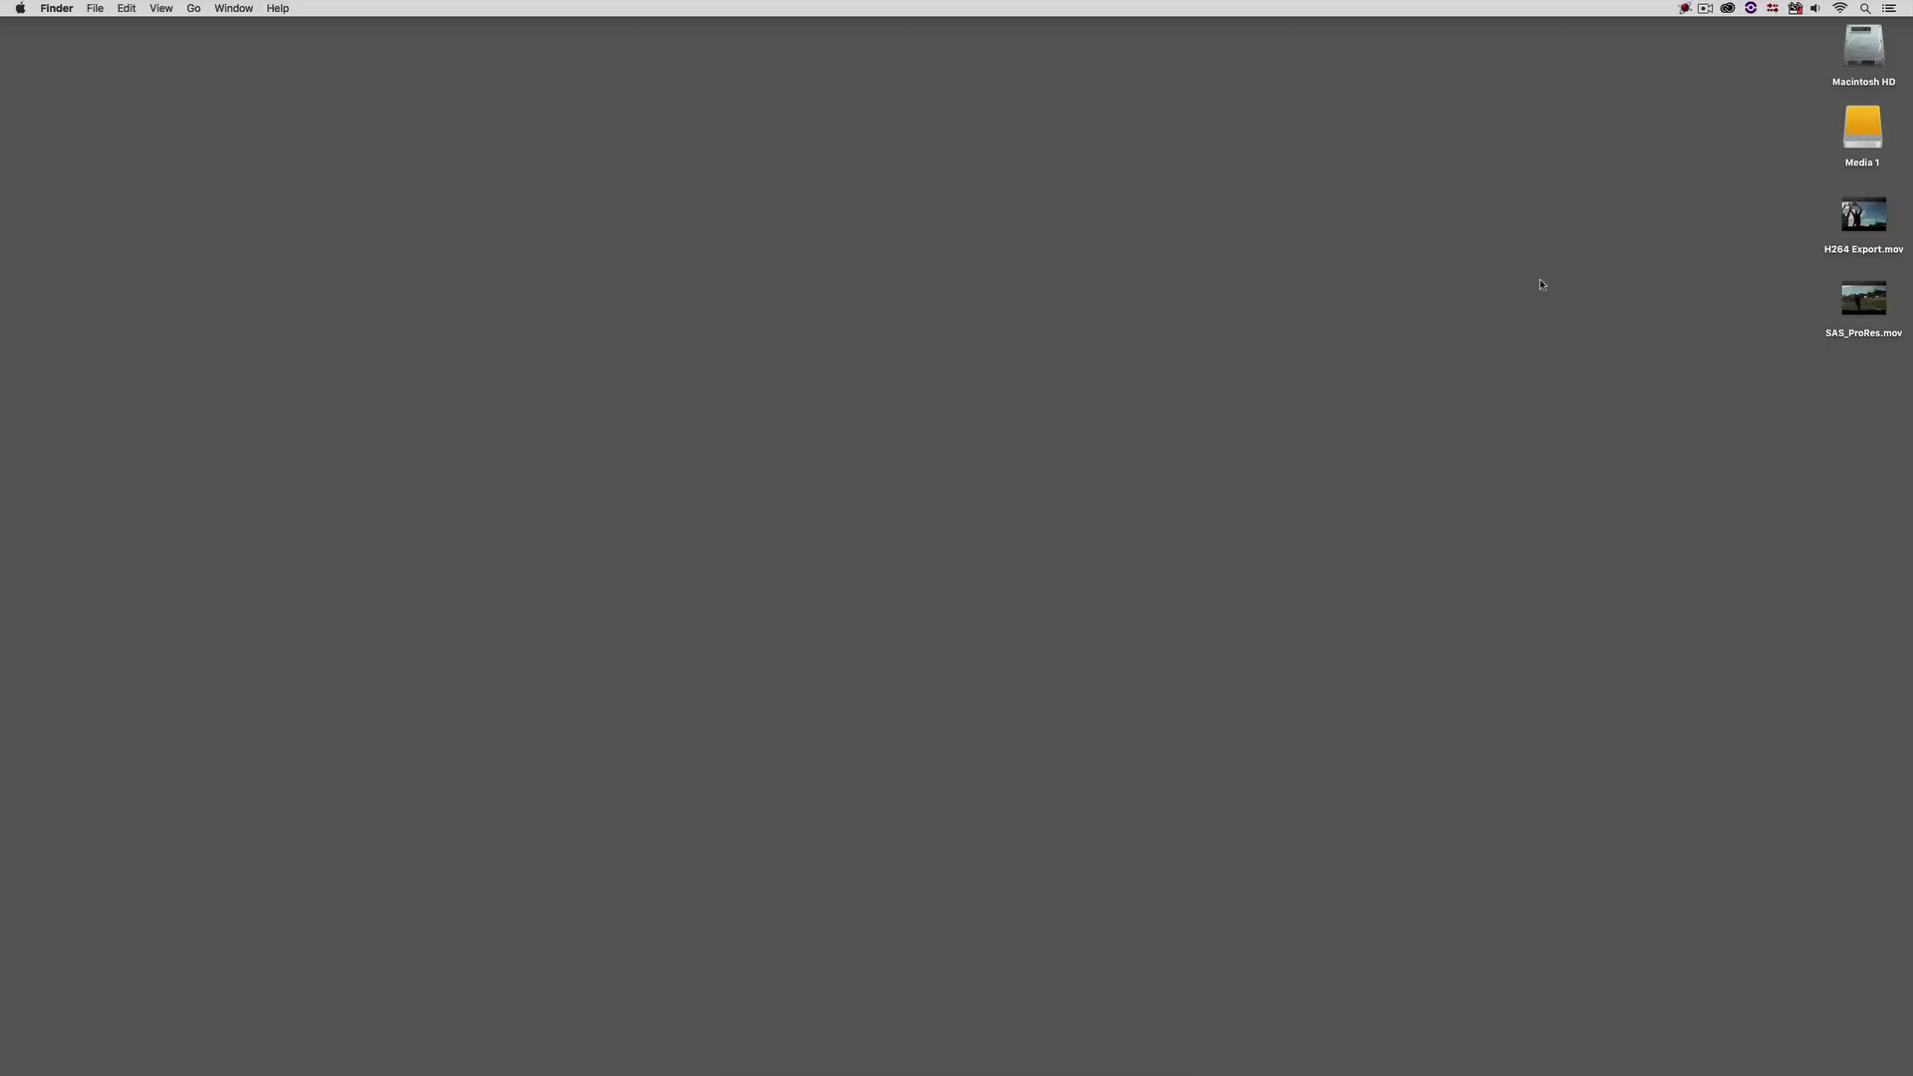
# Open SAS_ProRes.mov from the desktop in QuickTime Player 7
pyautogui.rightClick(1879, 292)
pyautogui.moveTo(1843, 310)
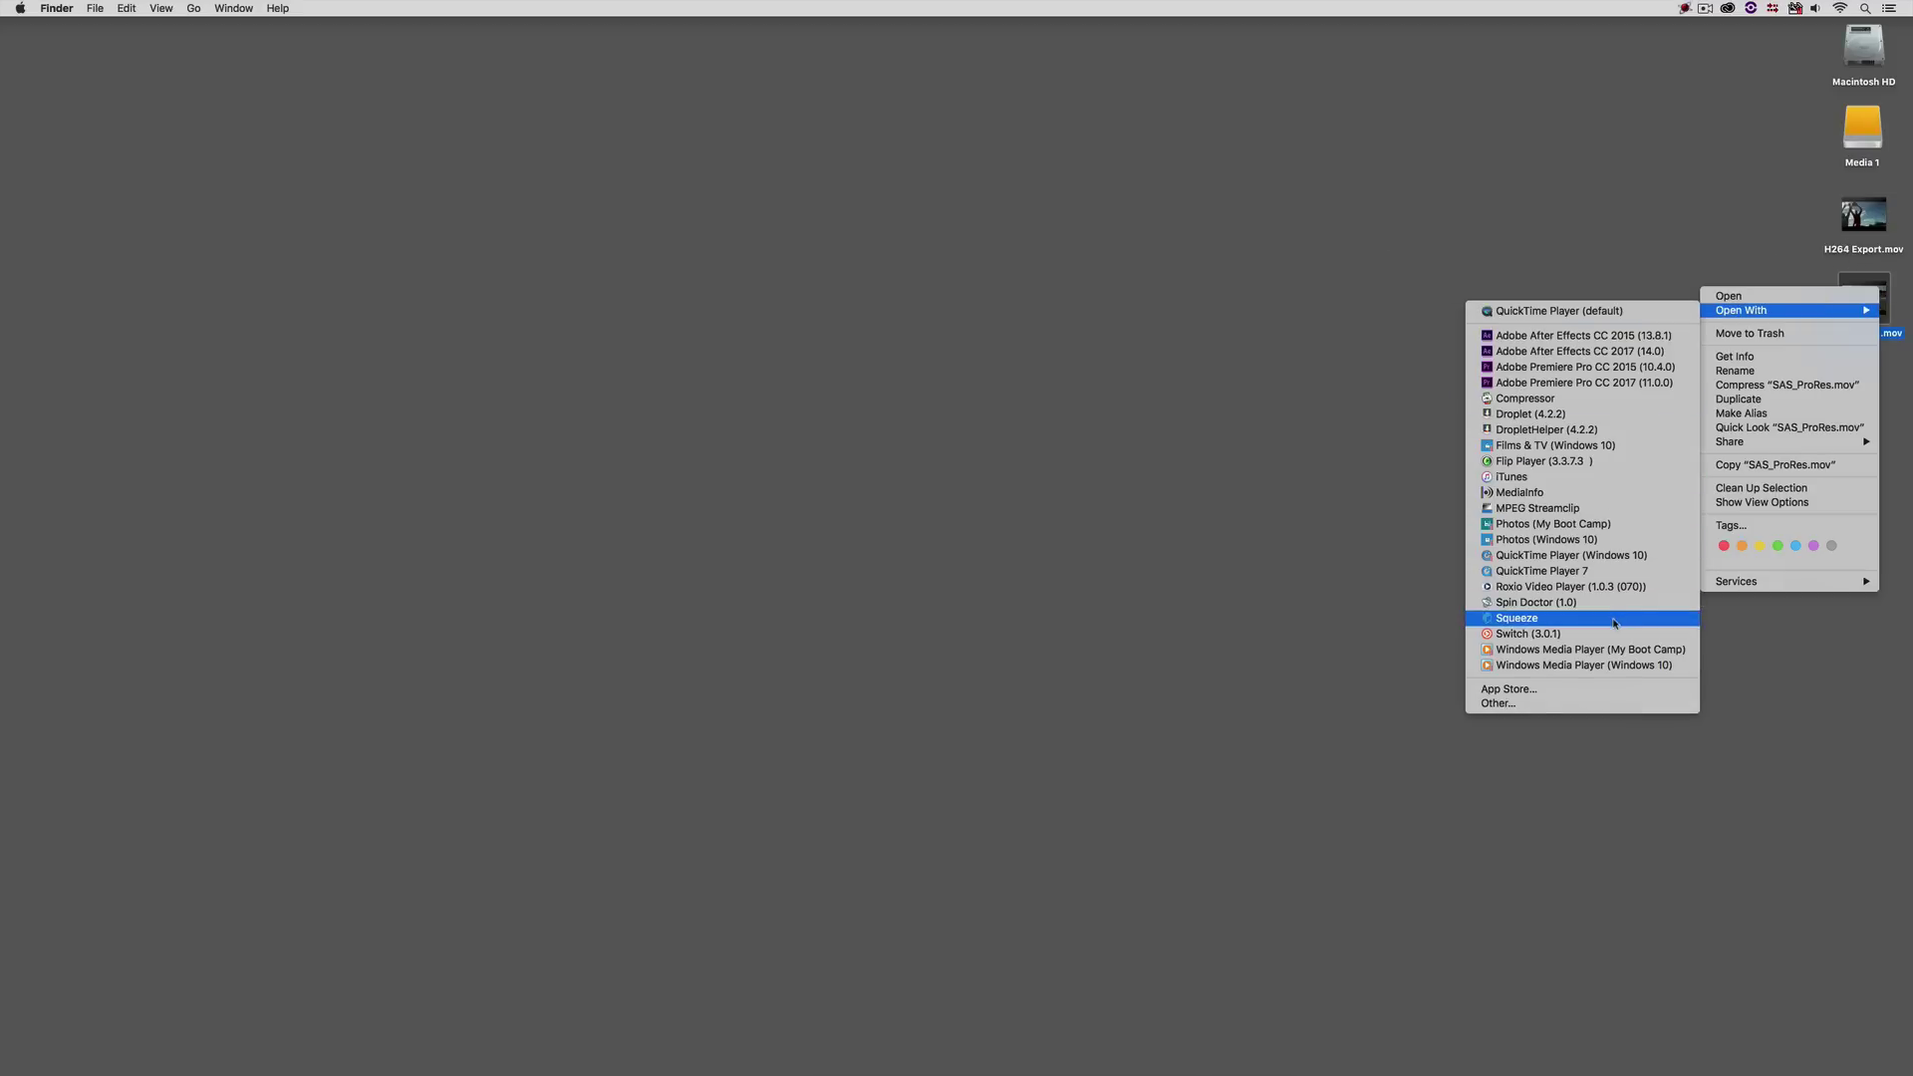
pyautogui.click(1559, 571)
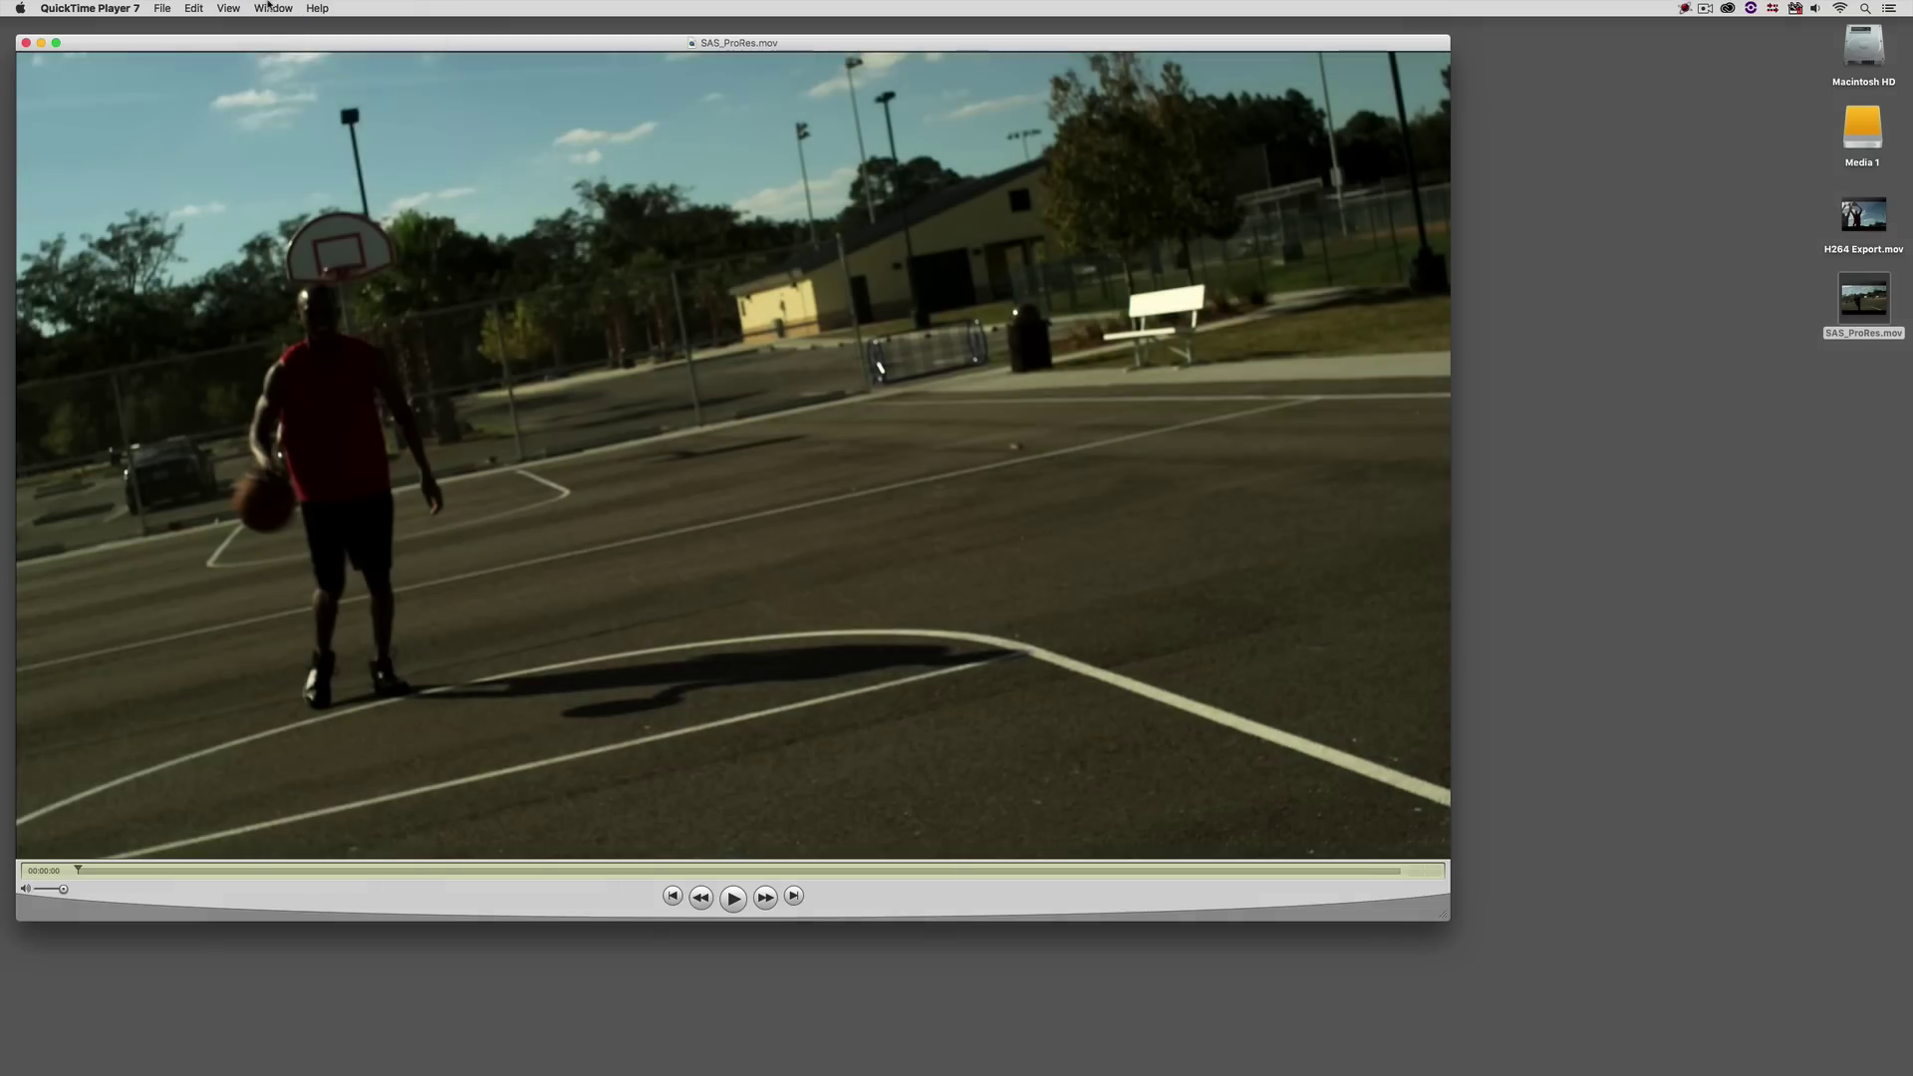
# Show the Movie Inspector to confirm SAS_ProRes.mov is ProRes 422 at 1920×1080
pyautogui.click(273, 8)
pyautogui.click(289, 64)
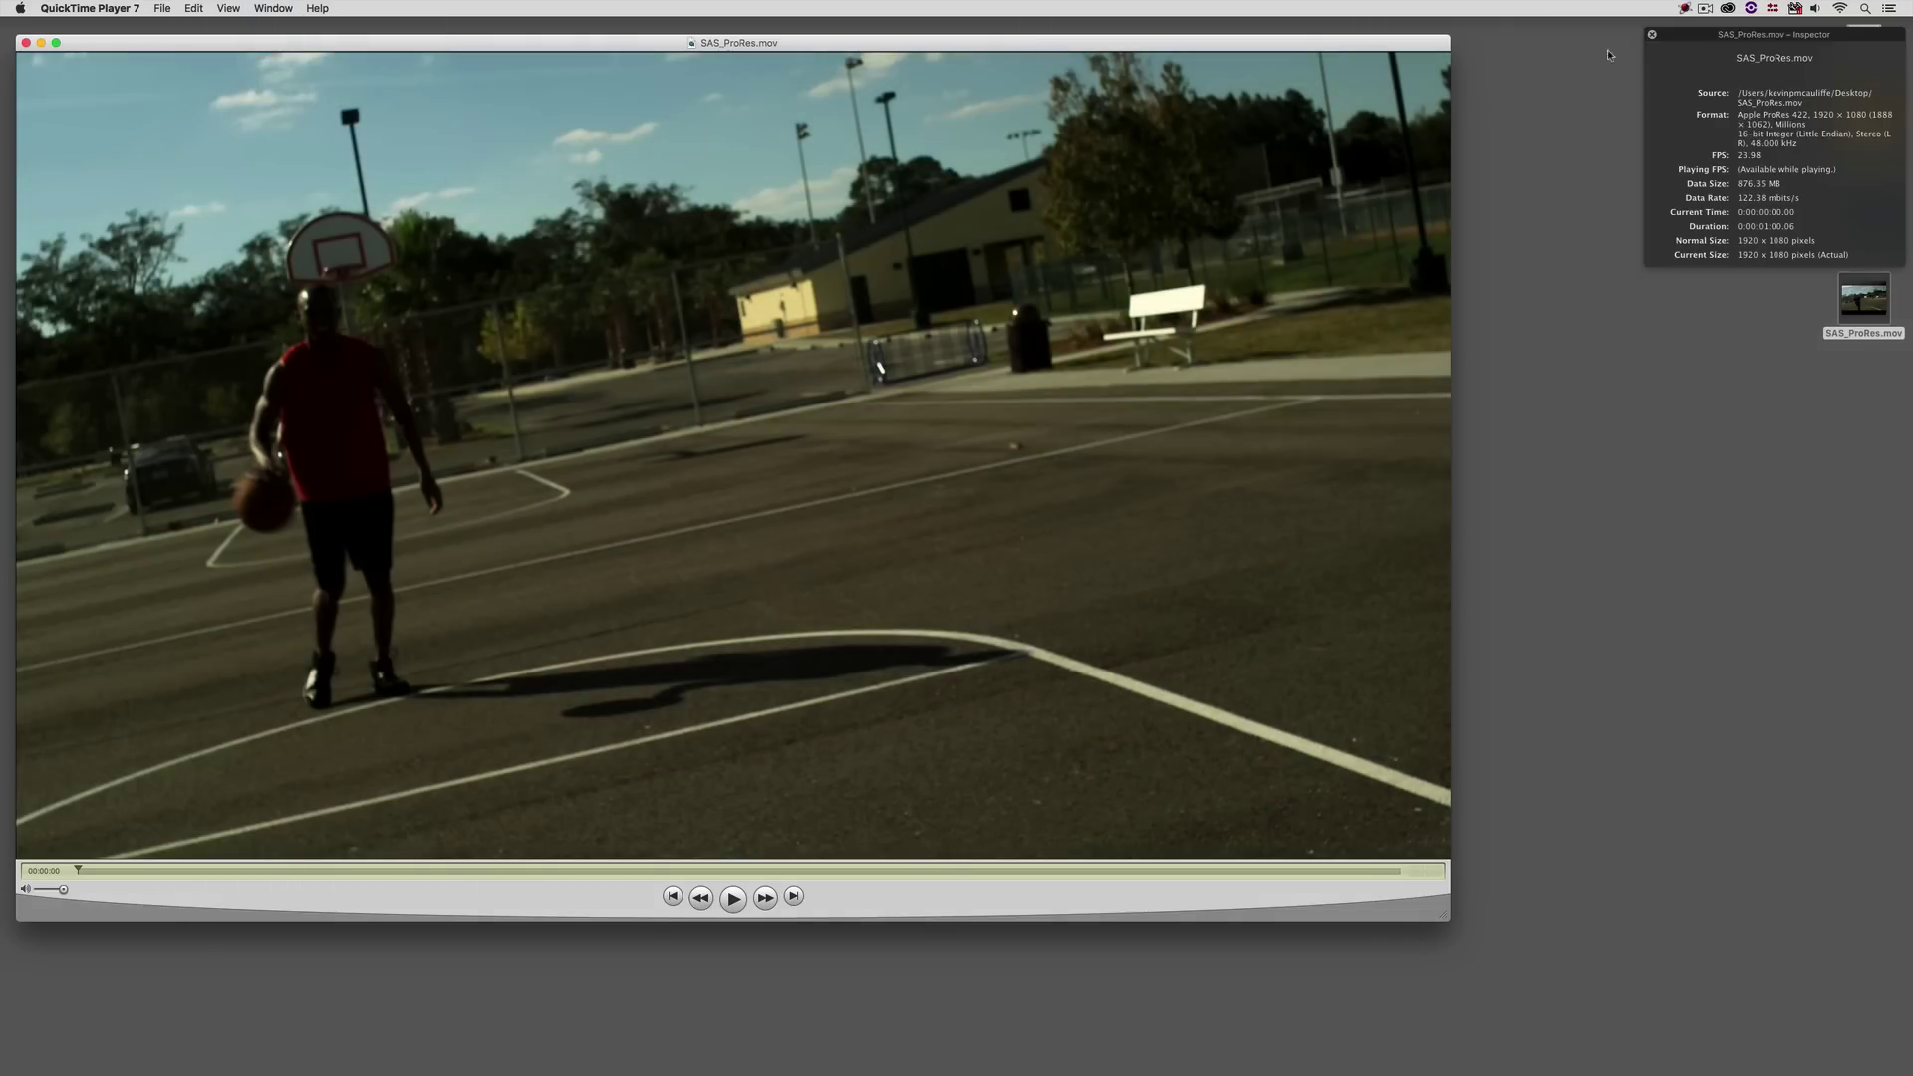
pyautogui.moveTo(1723, 32); pyautogui.dragTo(1550, 53)
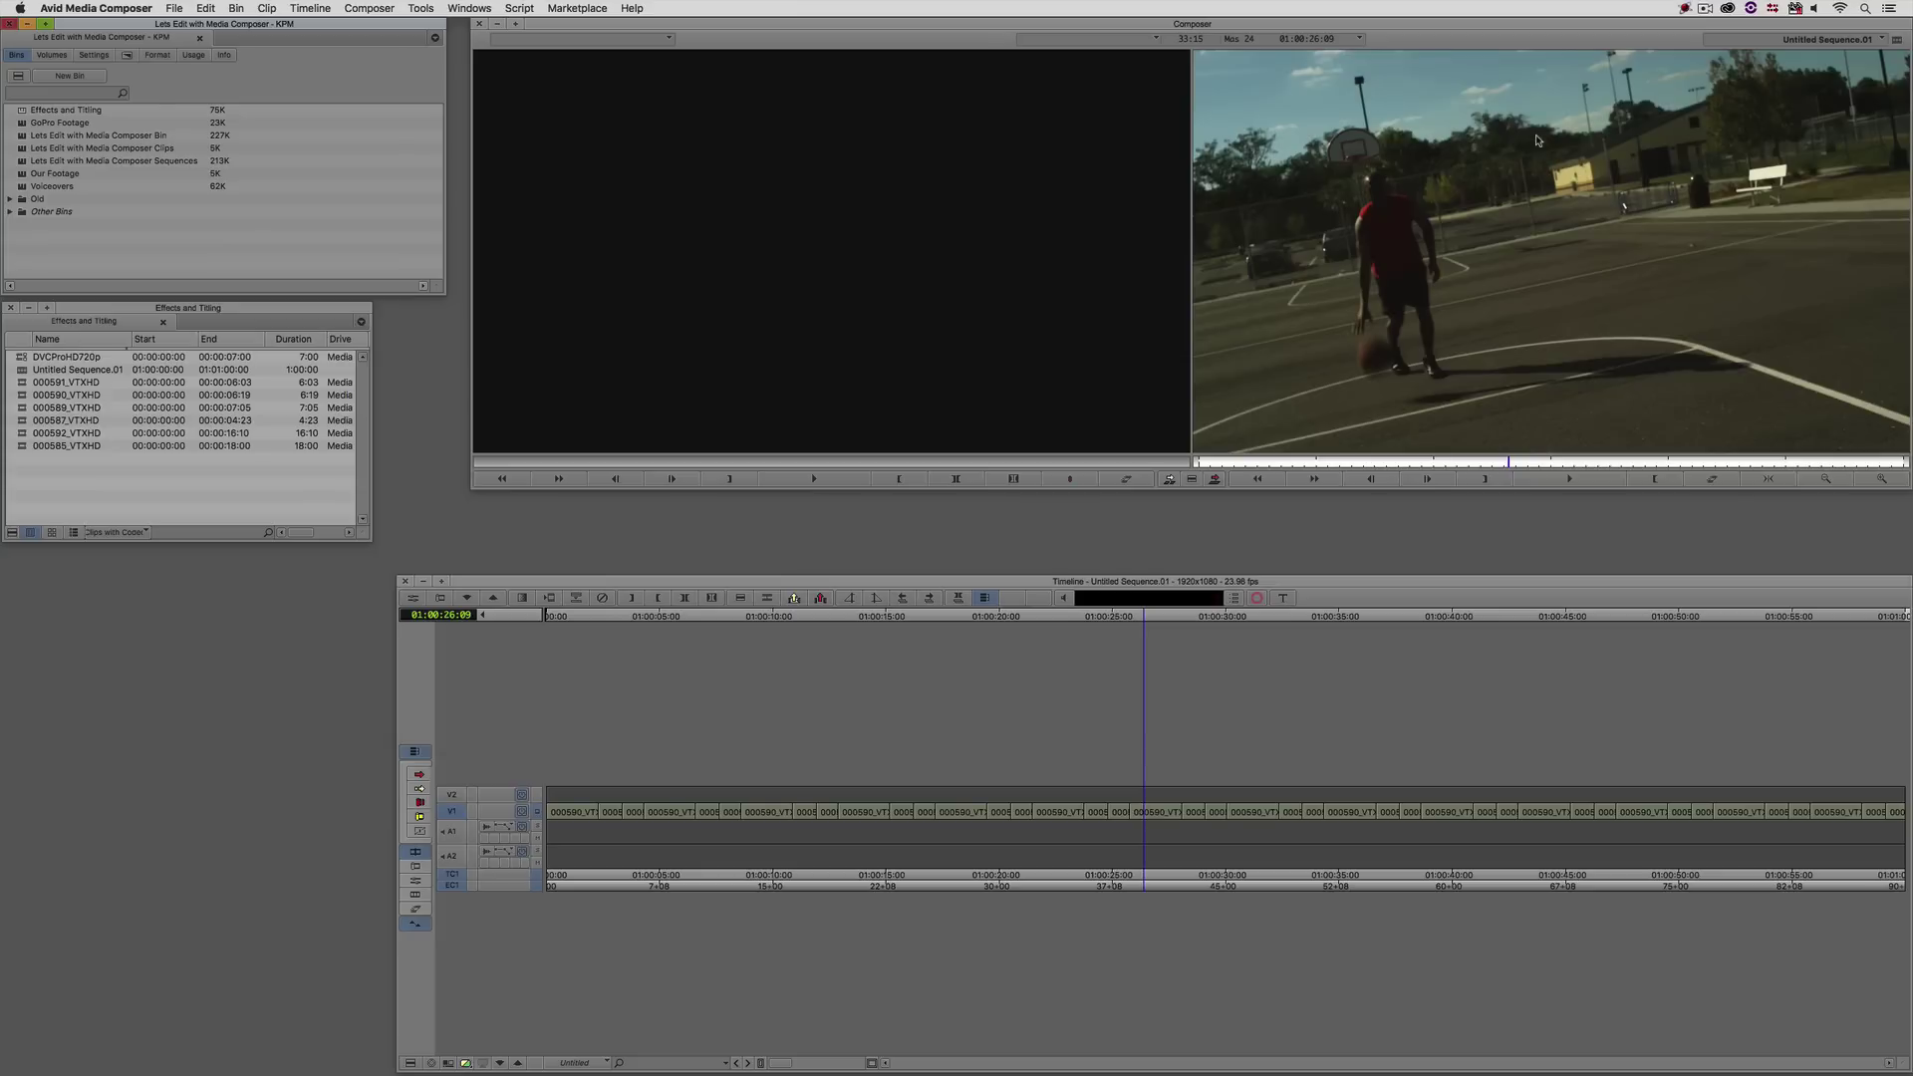
# Select every clip on all tracks of the sequence
pyautogui.click(456, 871)
pyautogui.click(745, 877)
pyautogui.press('super+a')
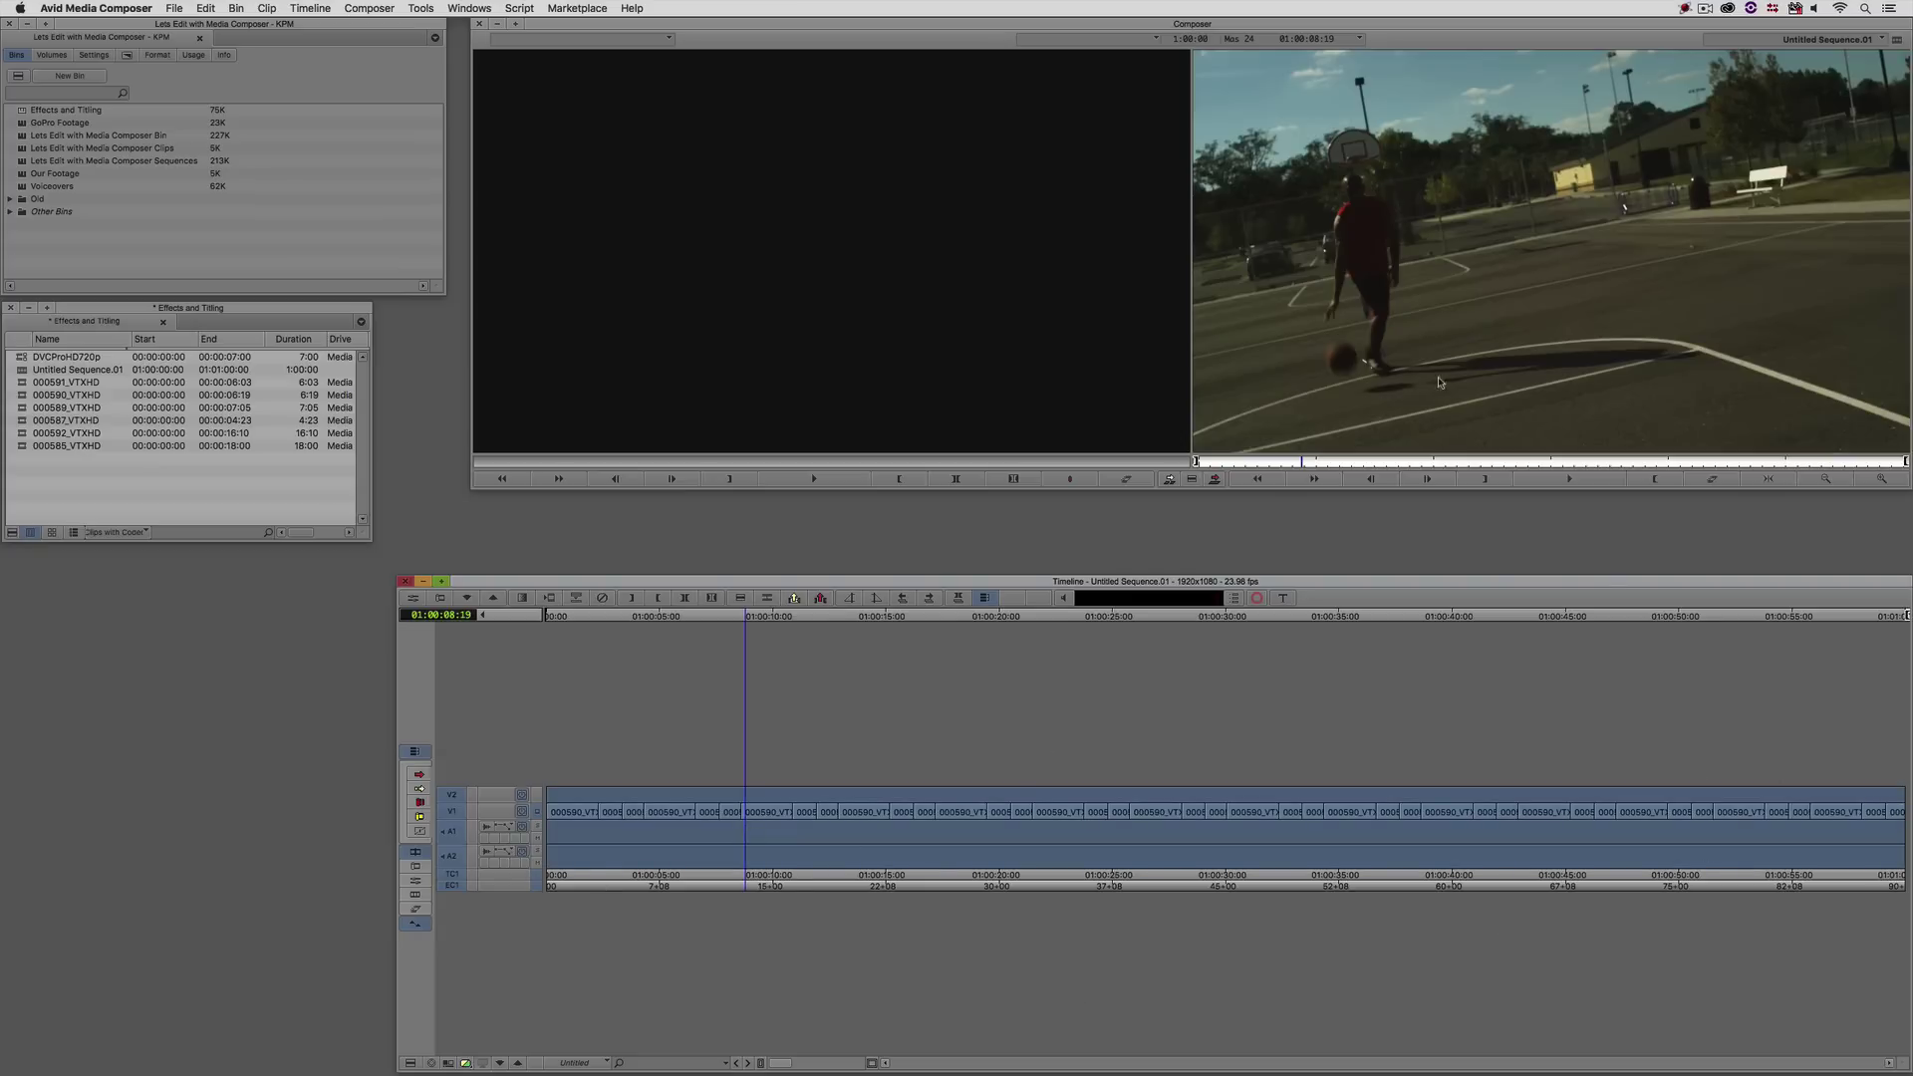
# Set up an AMA File Export as MXF OP1a using selected tracks and marks
pyautogui.rightClick(1351, 248)
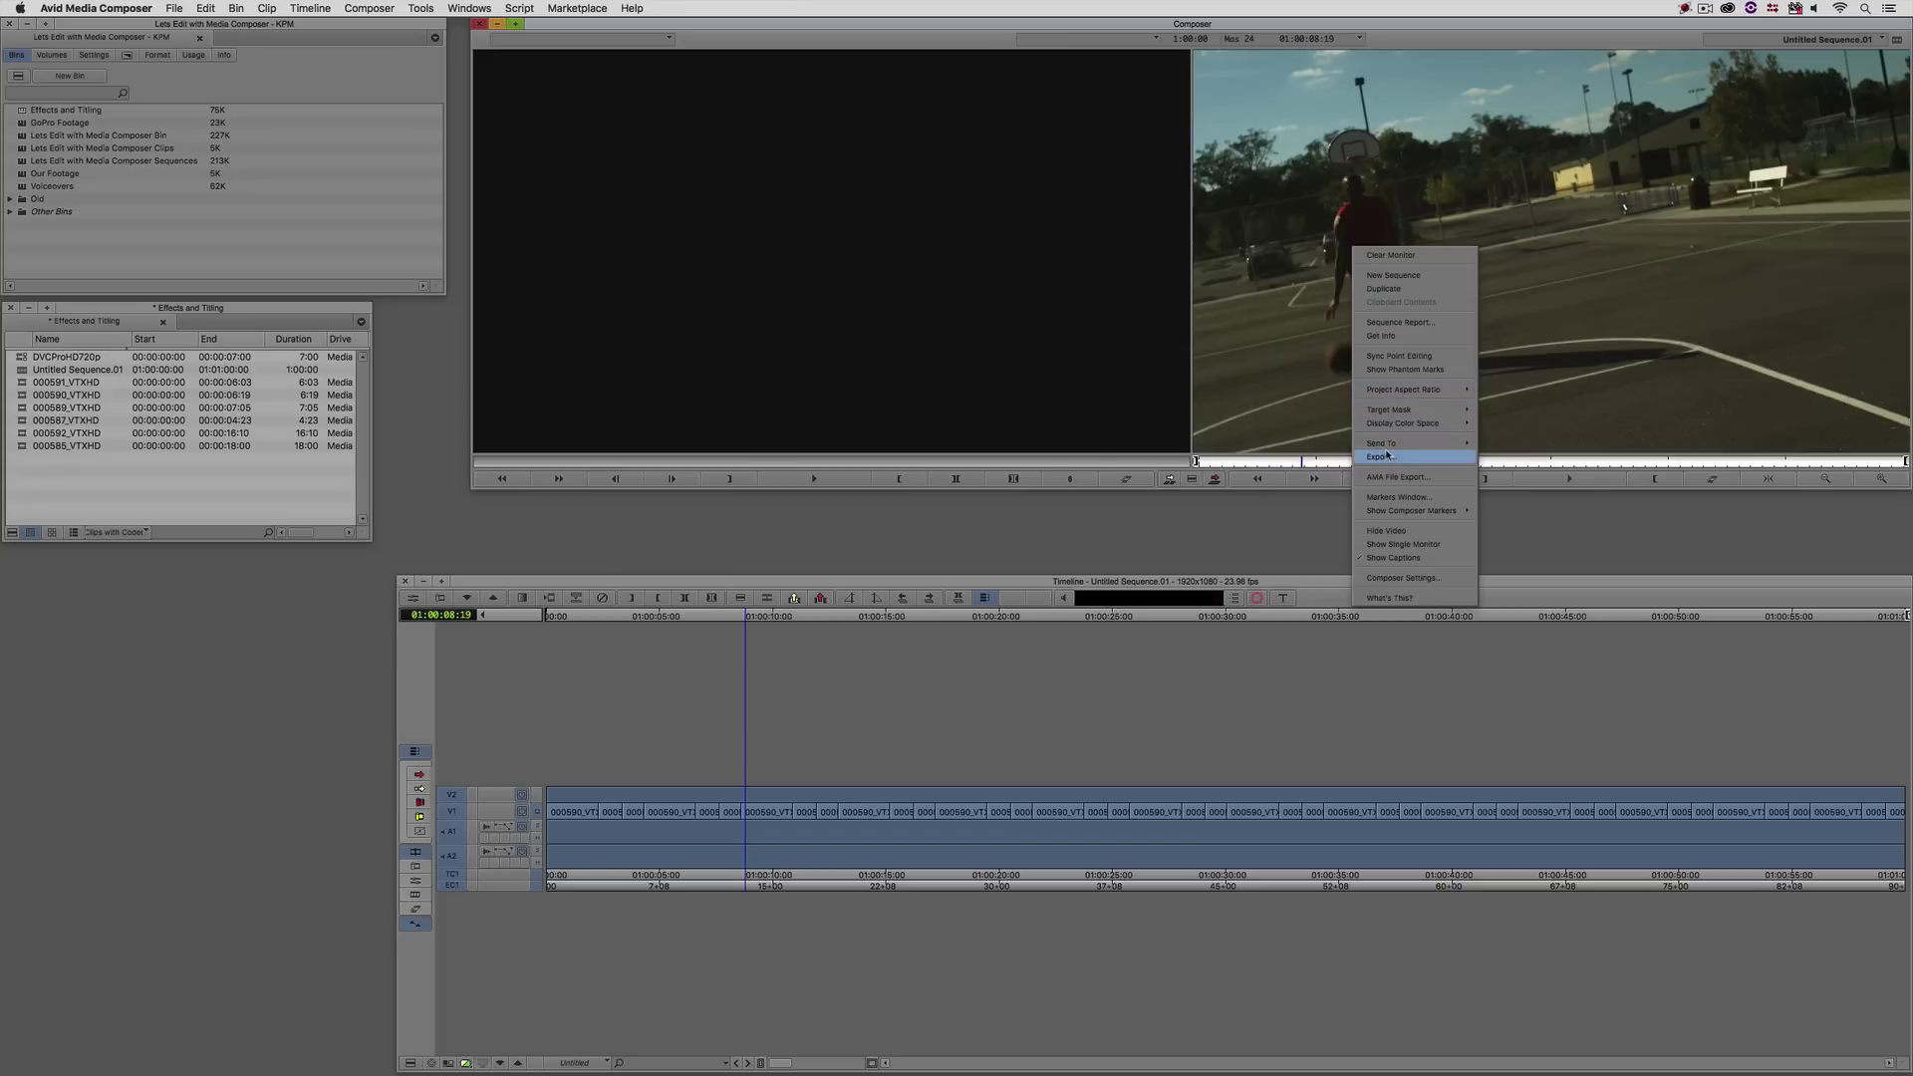
pyautogui.click(1460, 479)
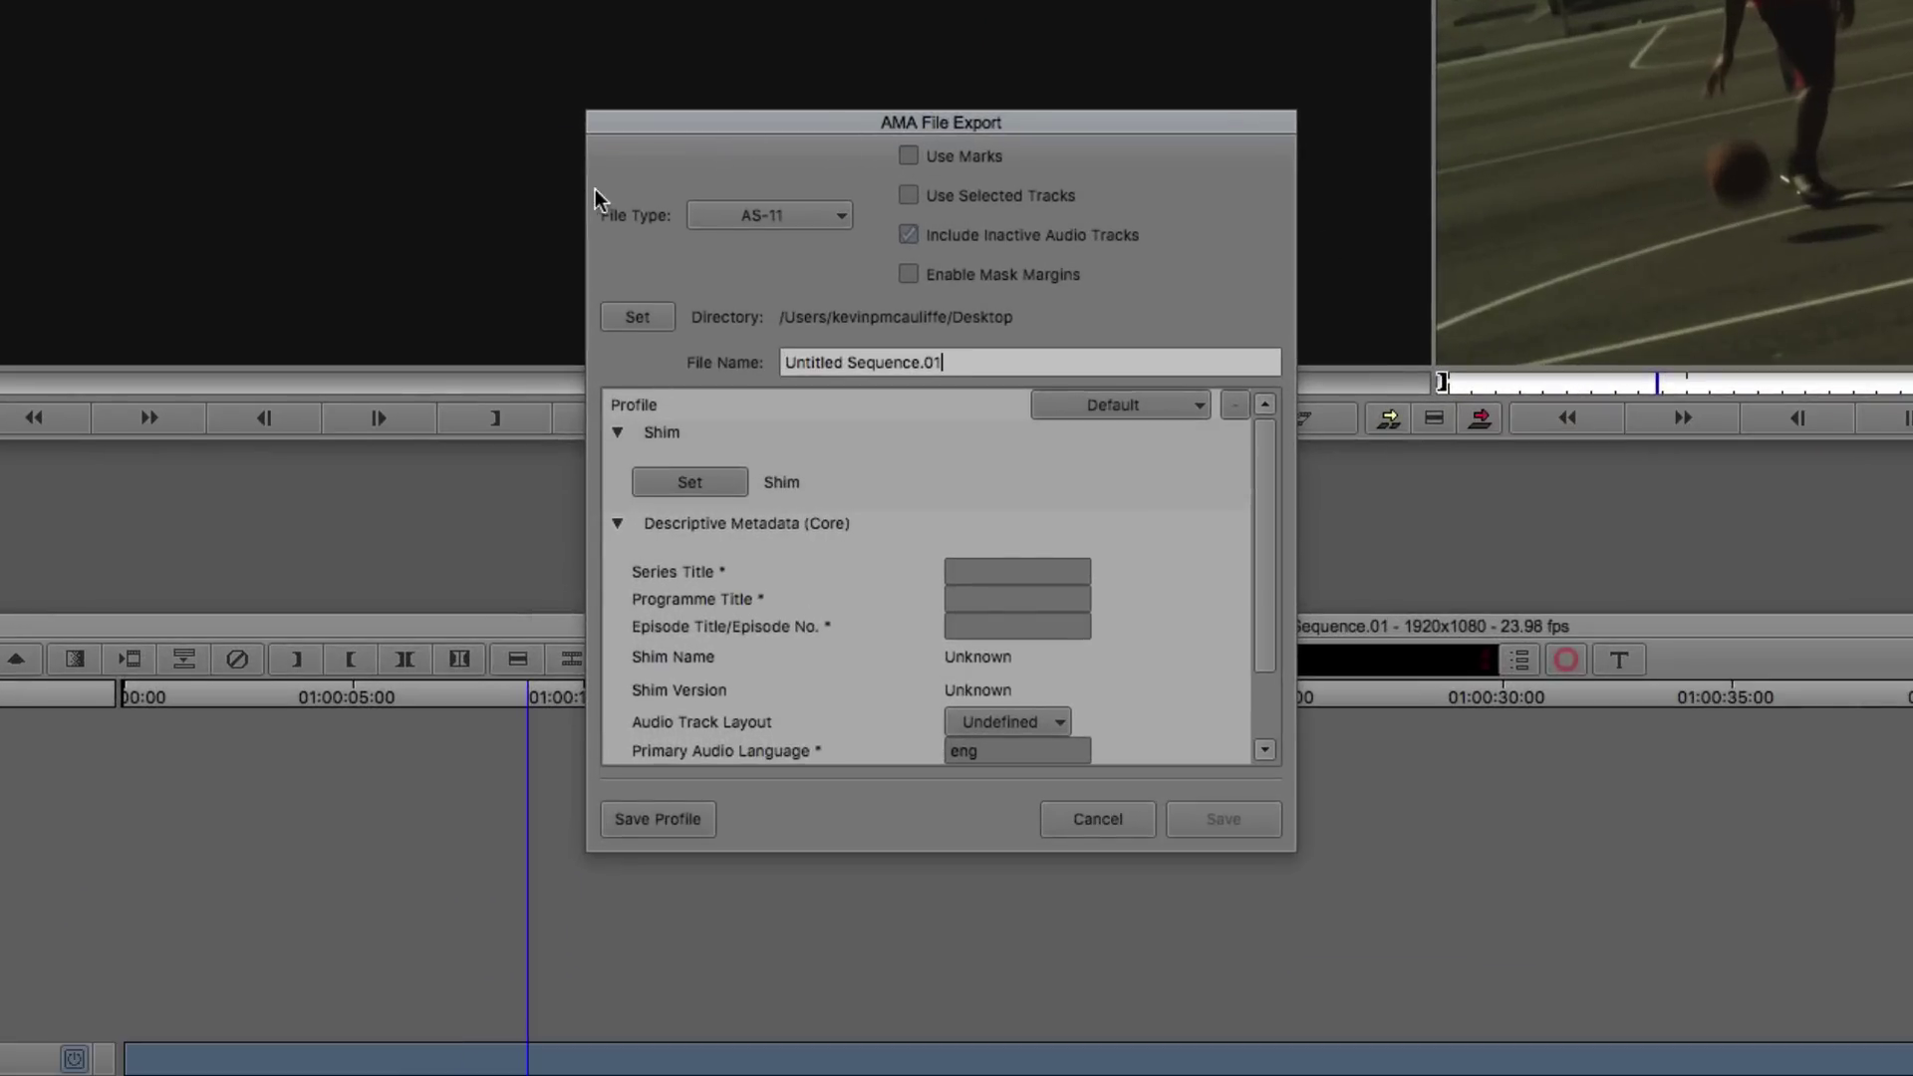
pyautogui.click(763, 214)
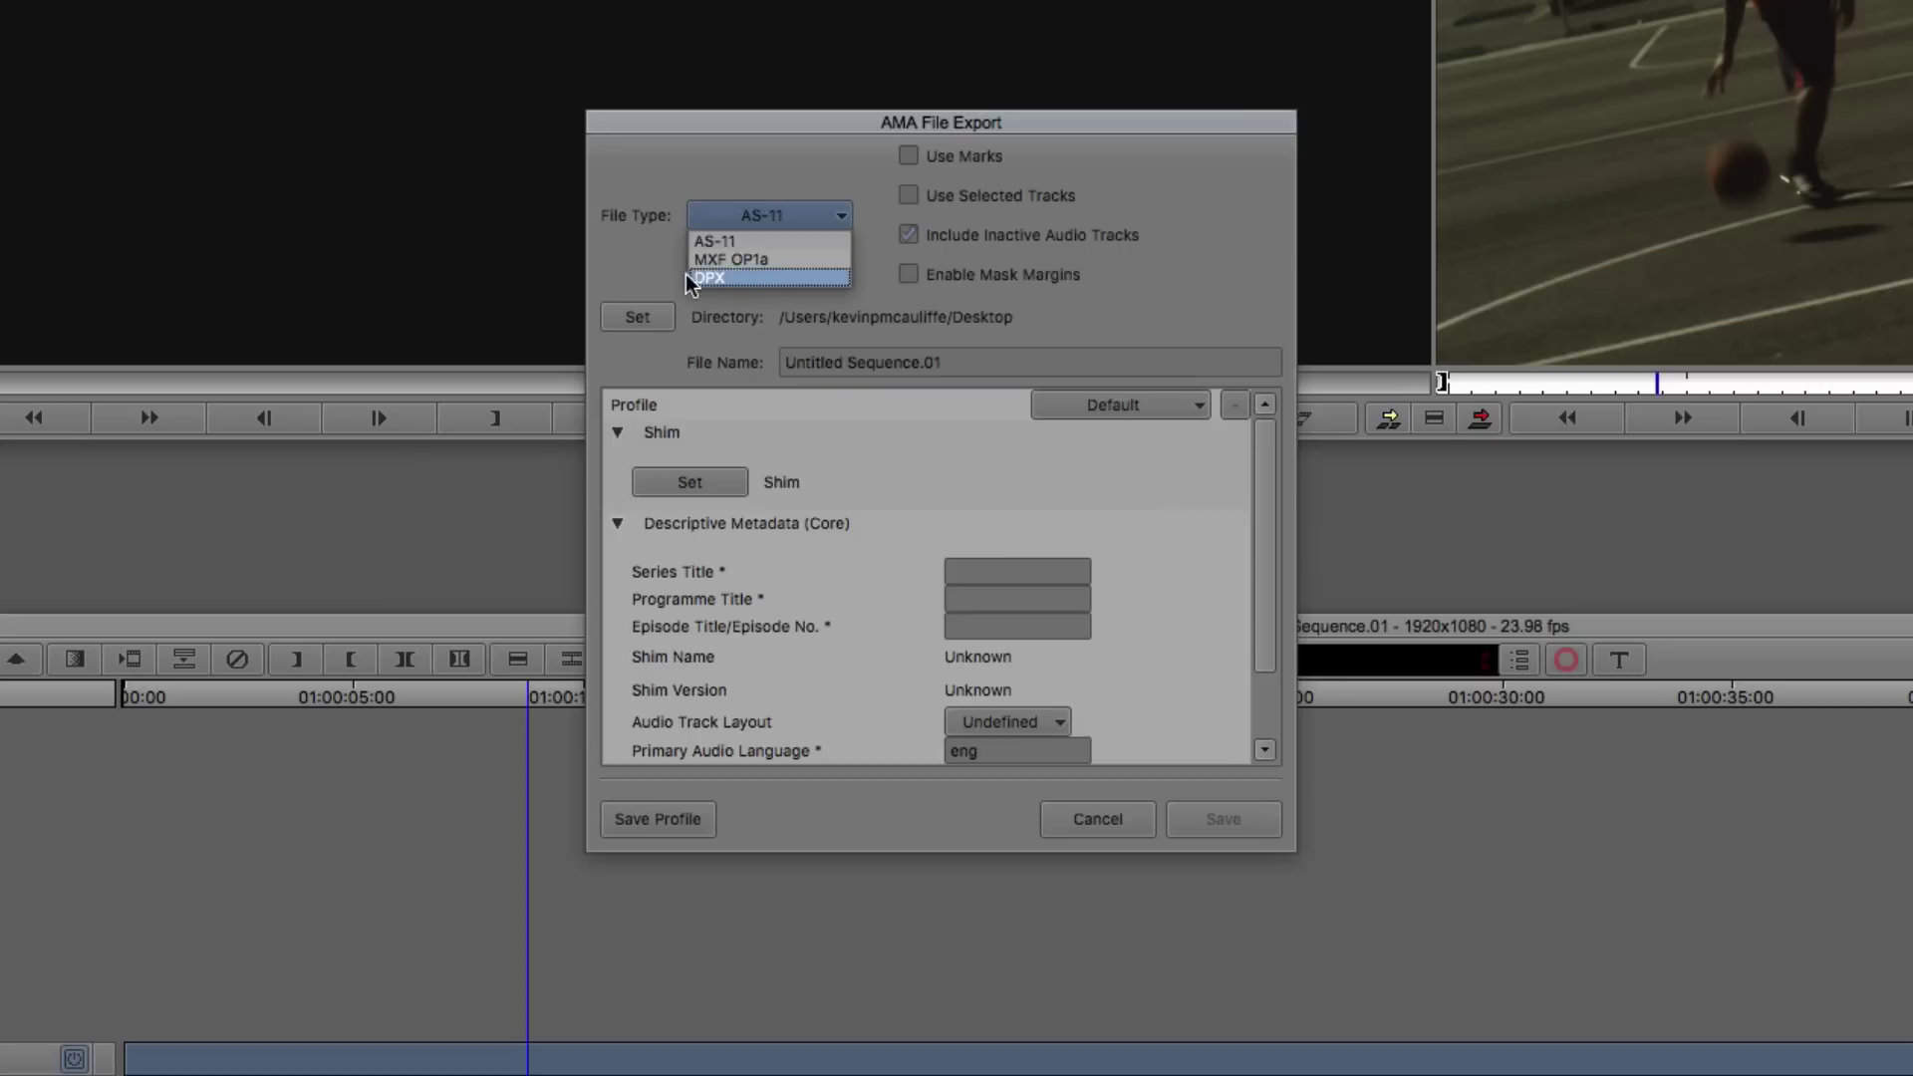
pyautogui.click(774, 260)
pyautogui.click(939, 197)
pyautogui.click(939, 158)
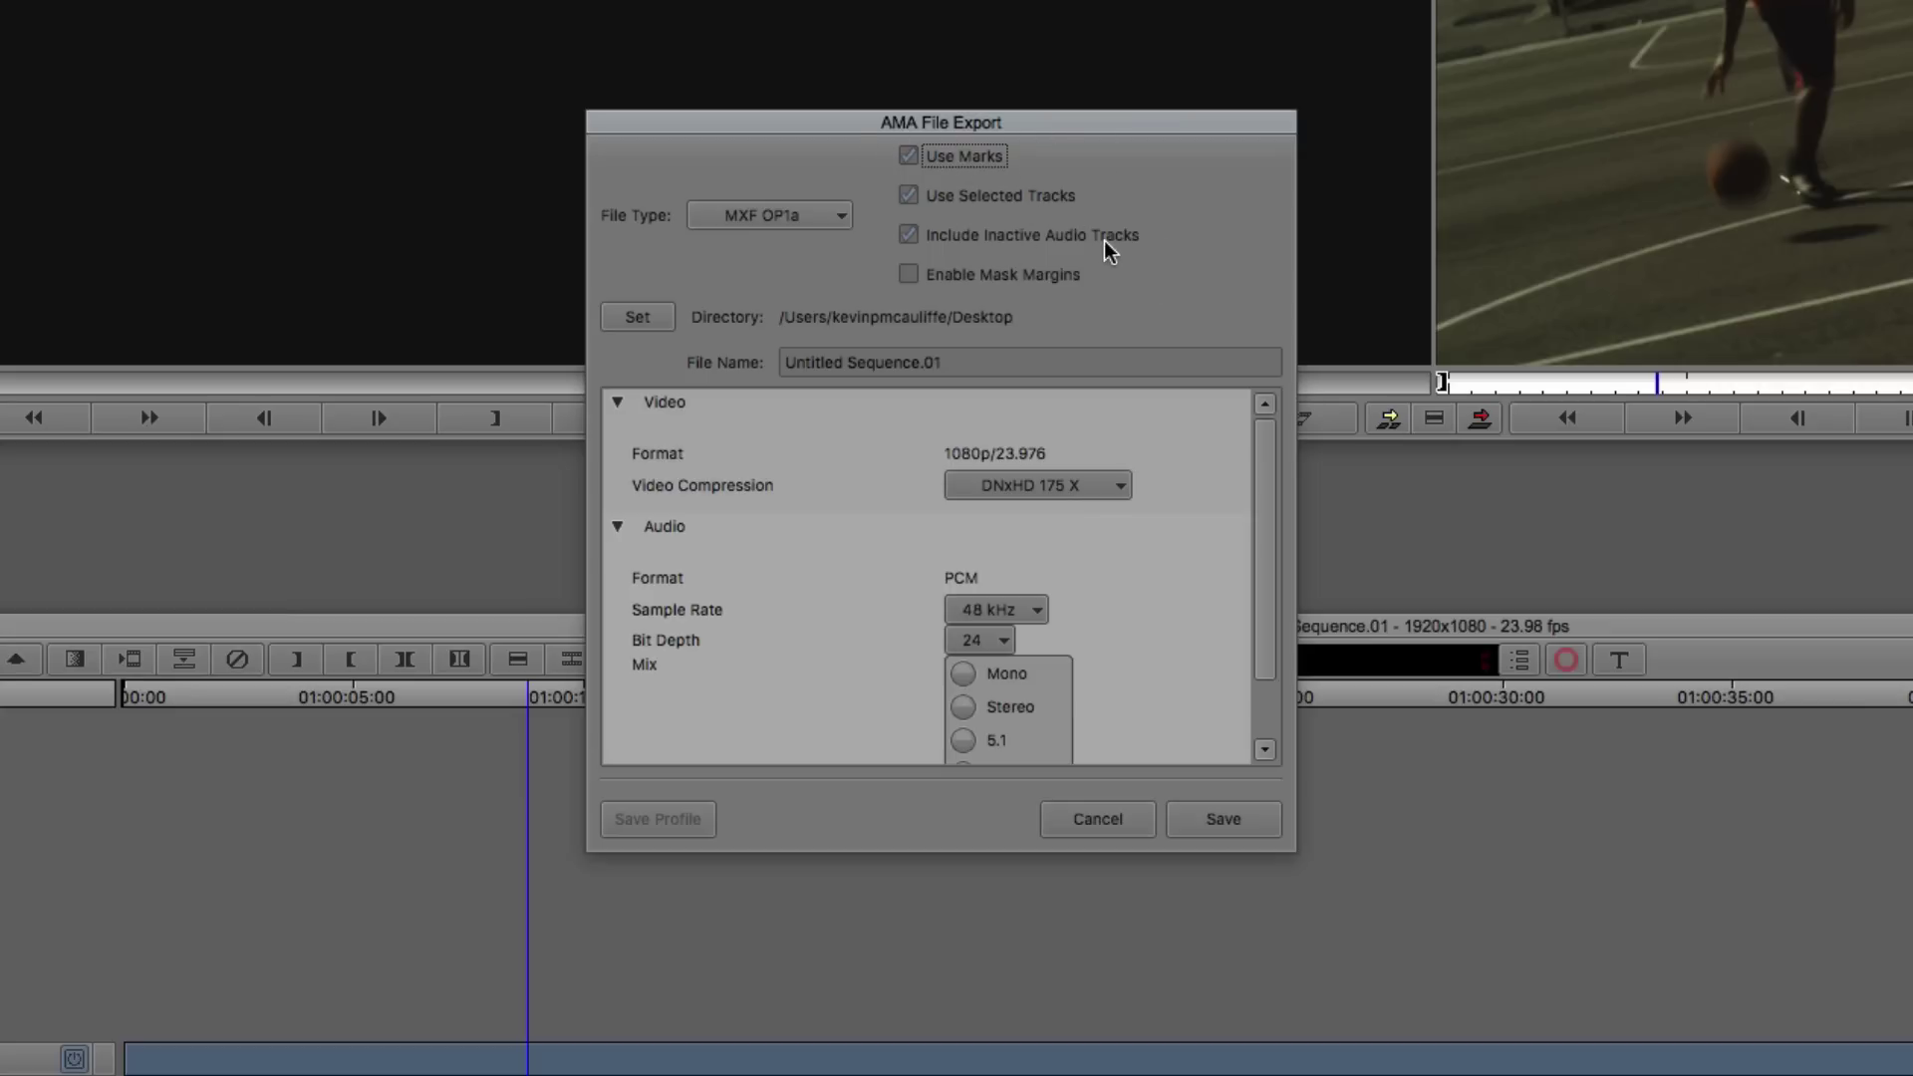
# Rename the MXF export file to MXFOP1aExport and bring up the video compression choices
pyautogui.press('Tab')
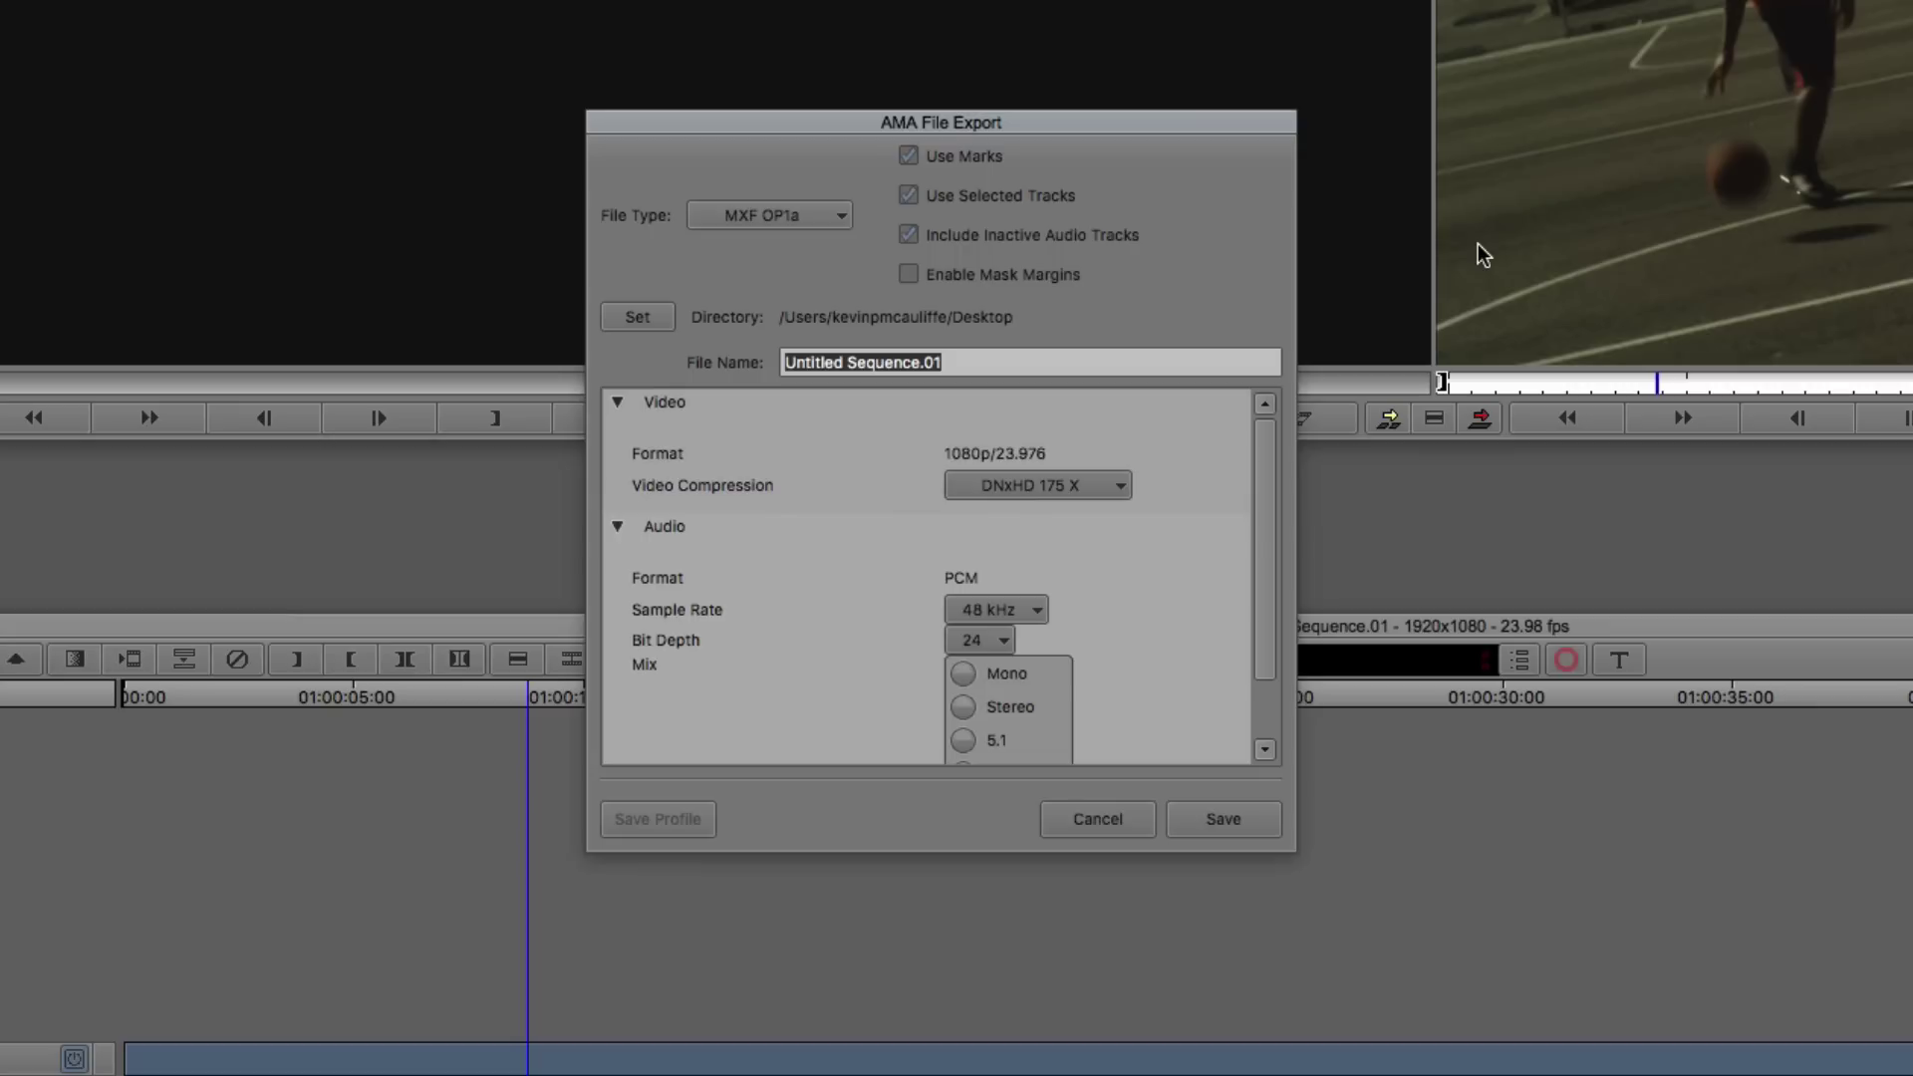
pyautogui.write('MXF')
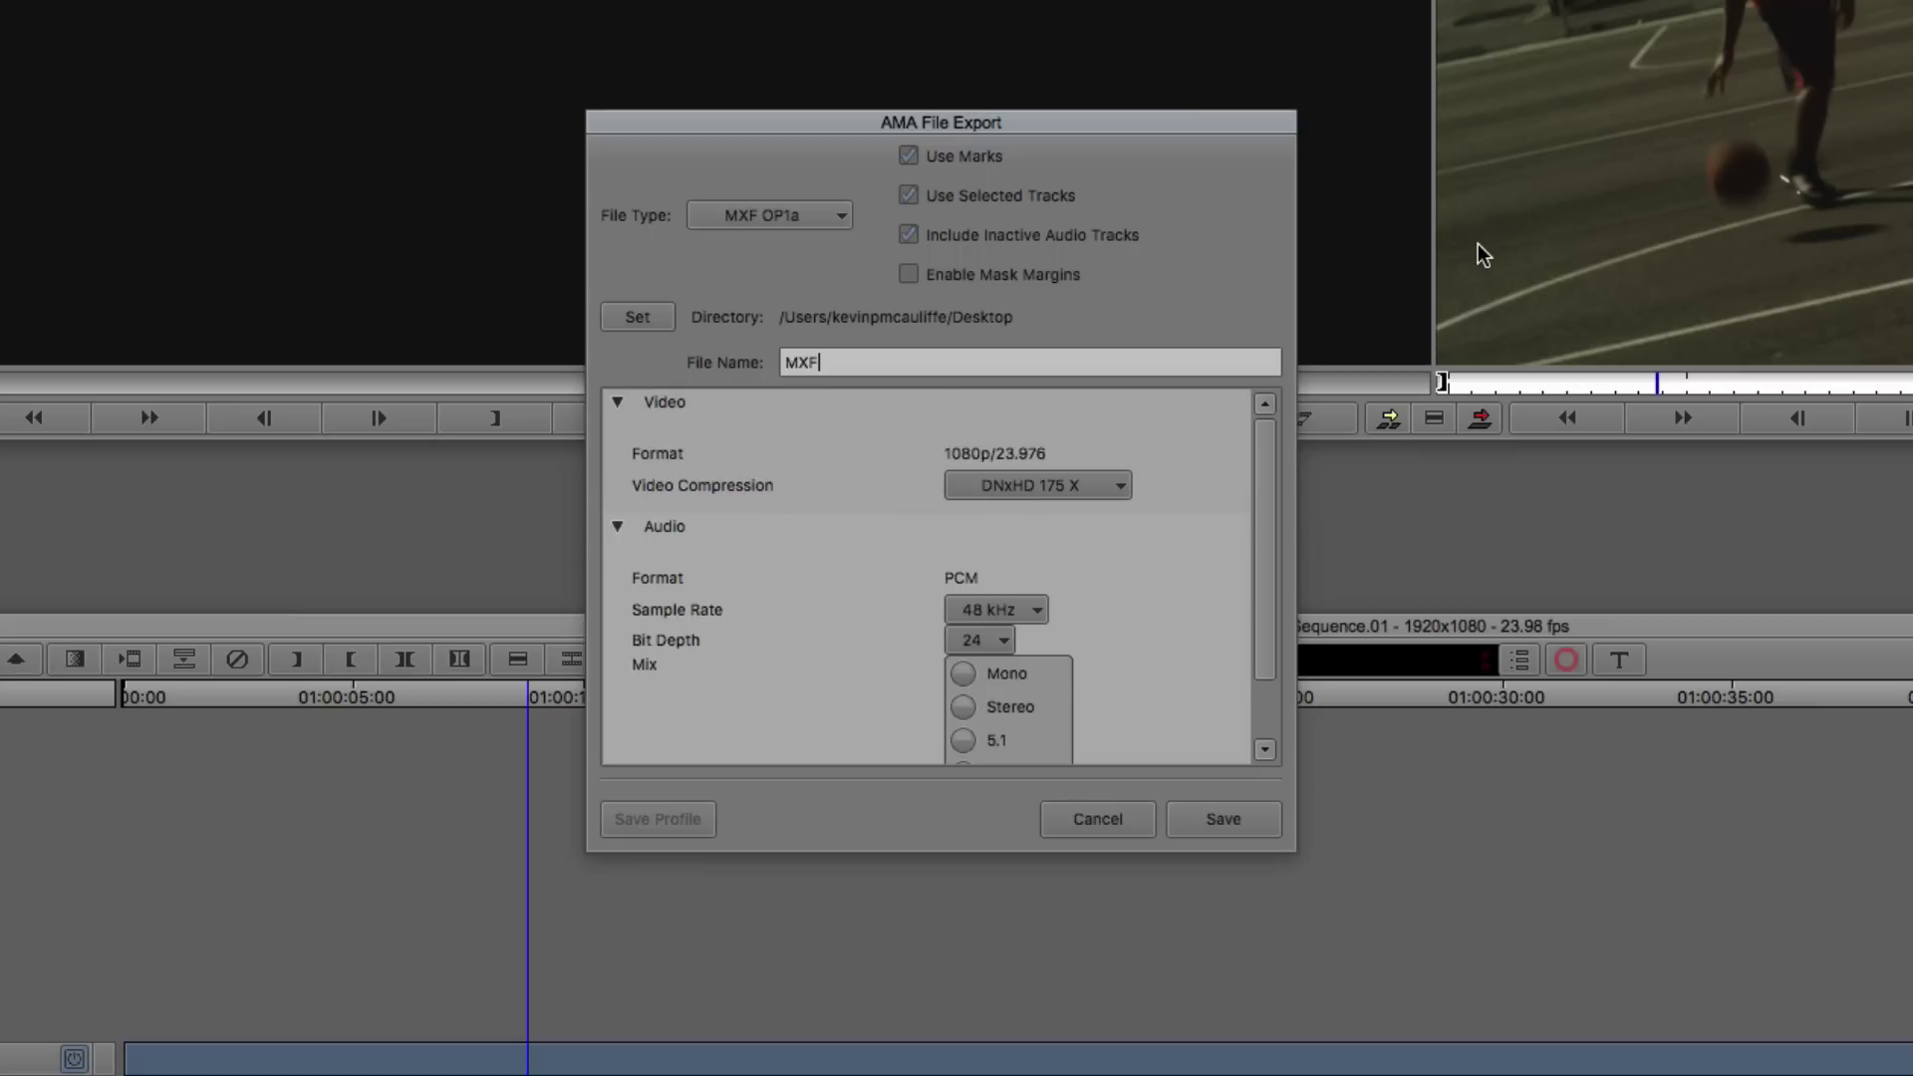
pyautogui.write('OP1aExport')
pyautogui.click(1120, 485)
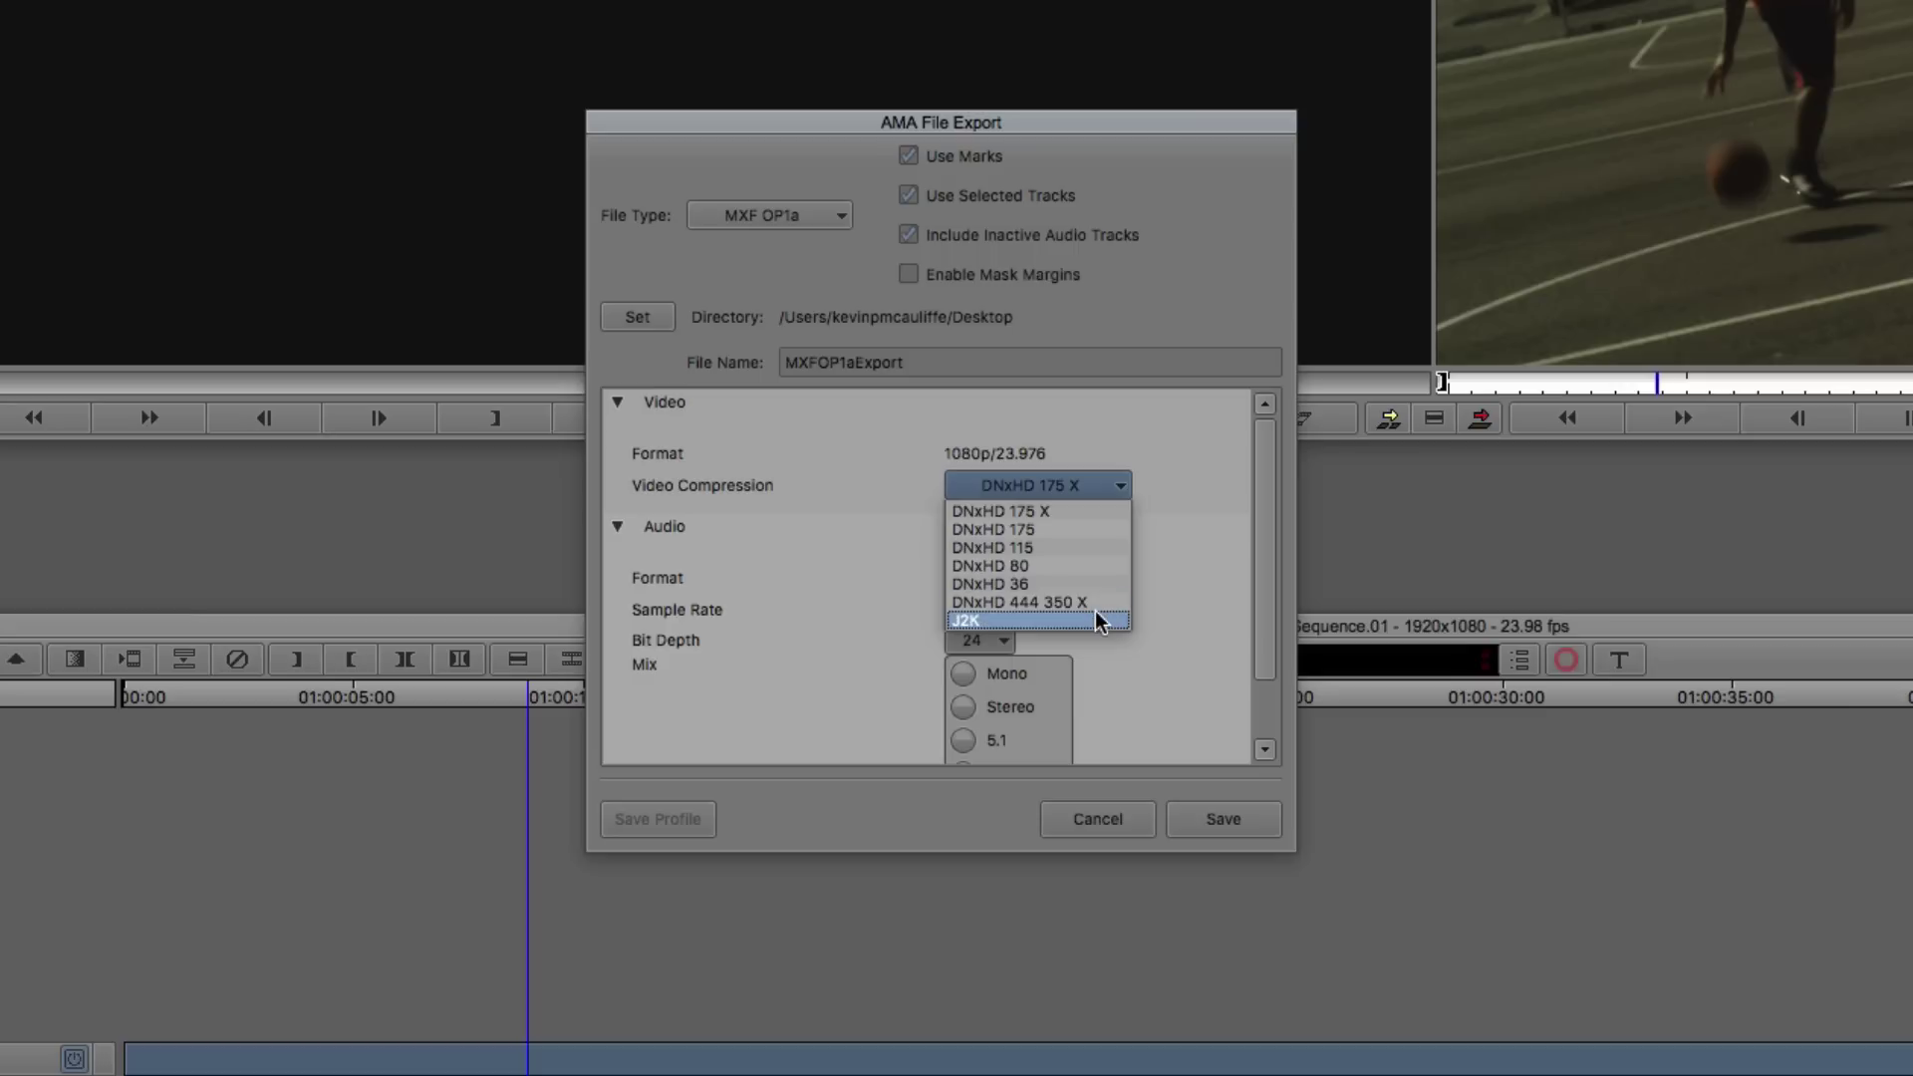
# Choose DNxHD 175 compression, confirm the Stereo mix, and save to run the export
pyautogui.click(1096, 527)
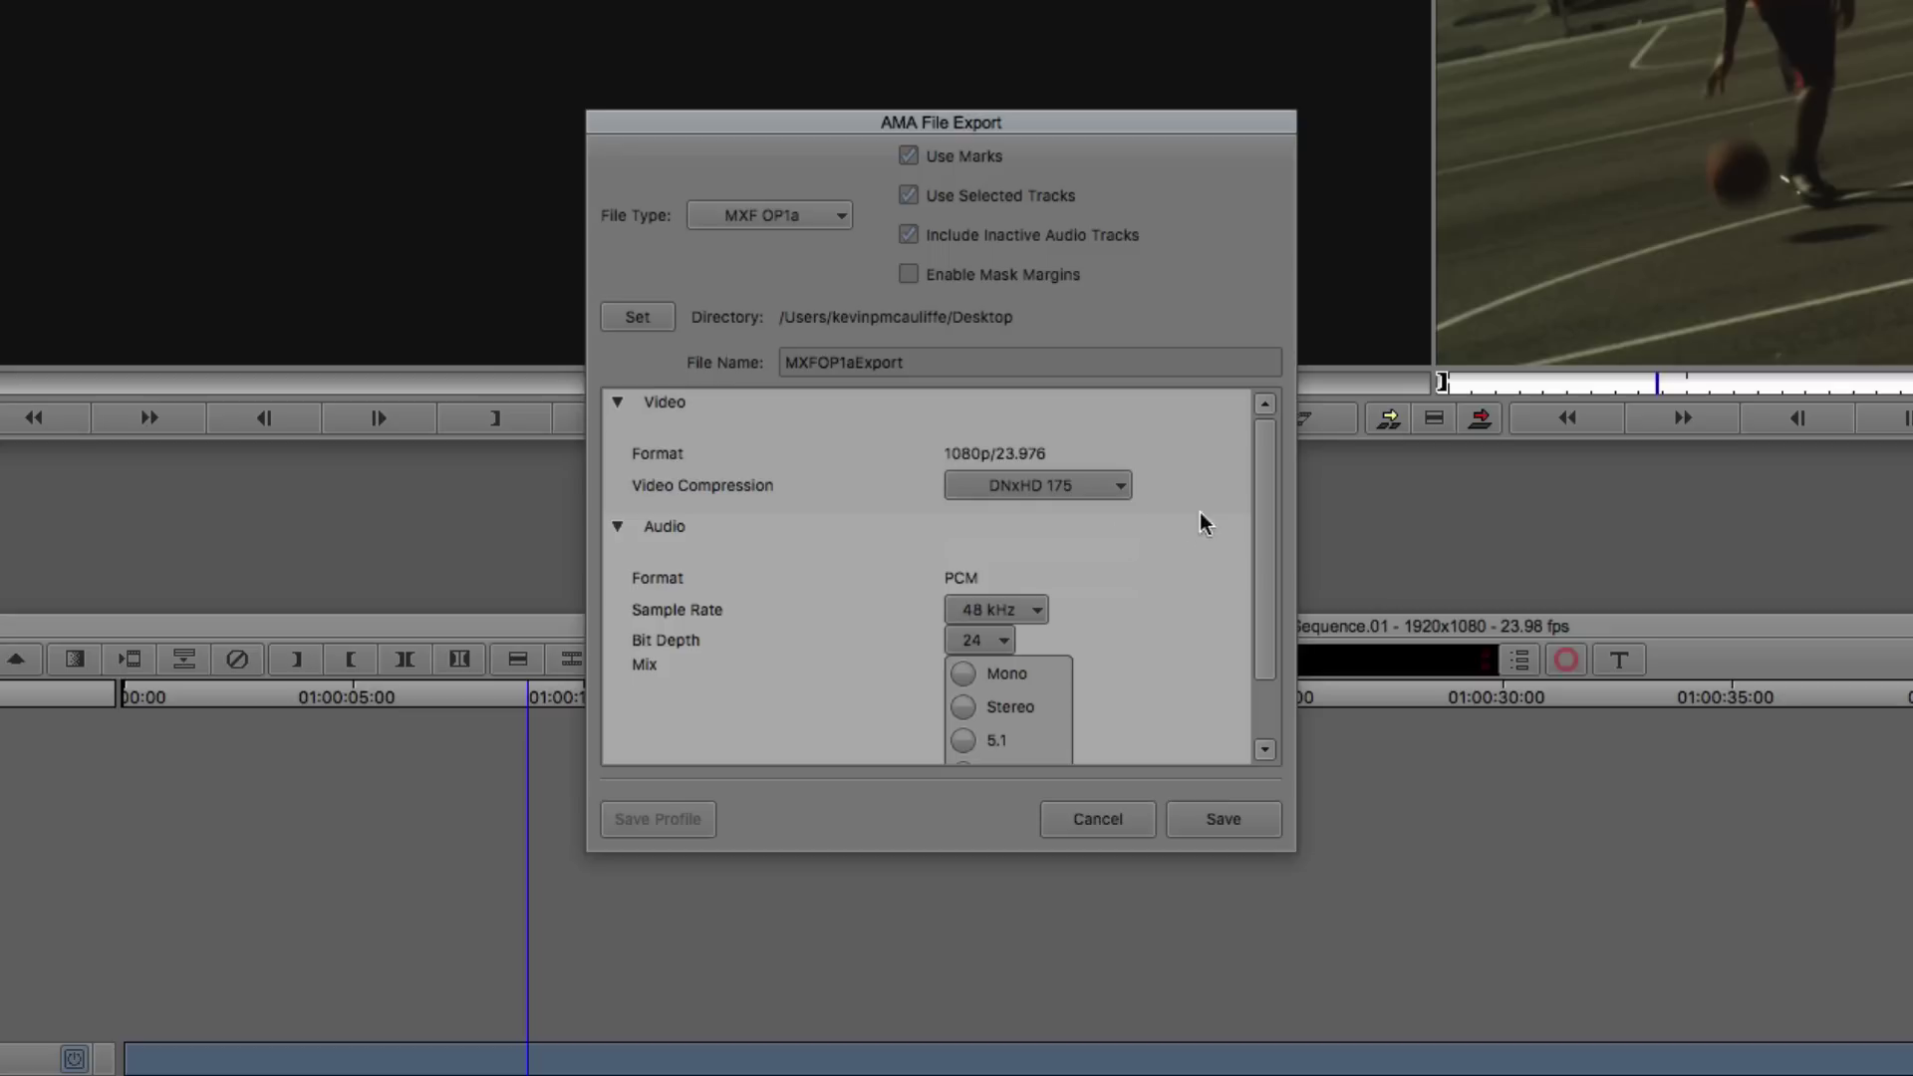
pyautogui.moveTo(1257, 478); pyautogui.dragTo(1263, 548)
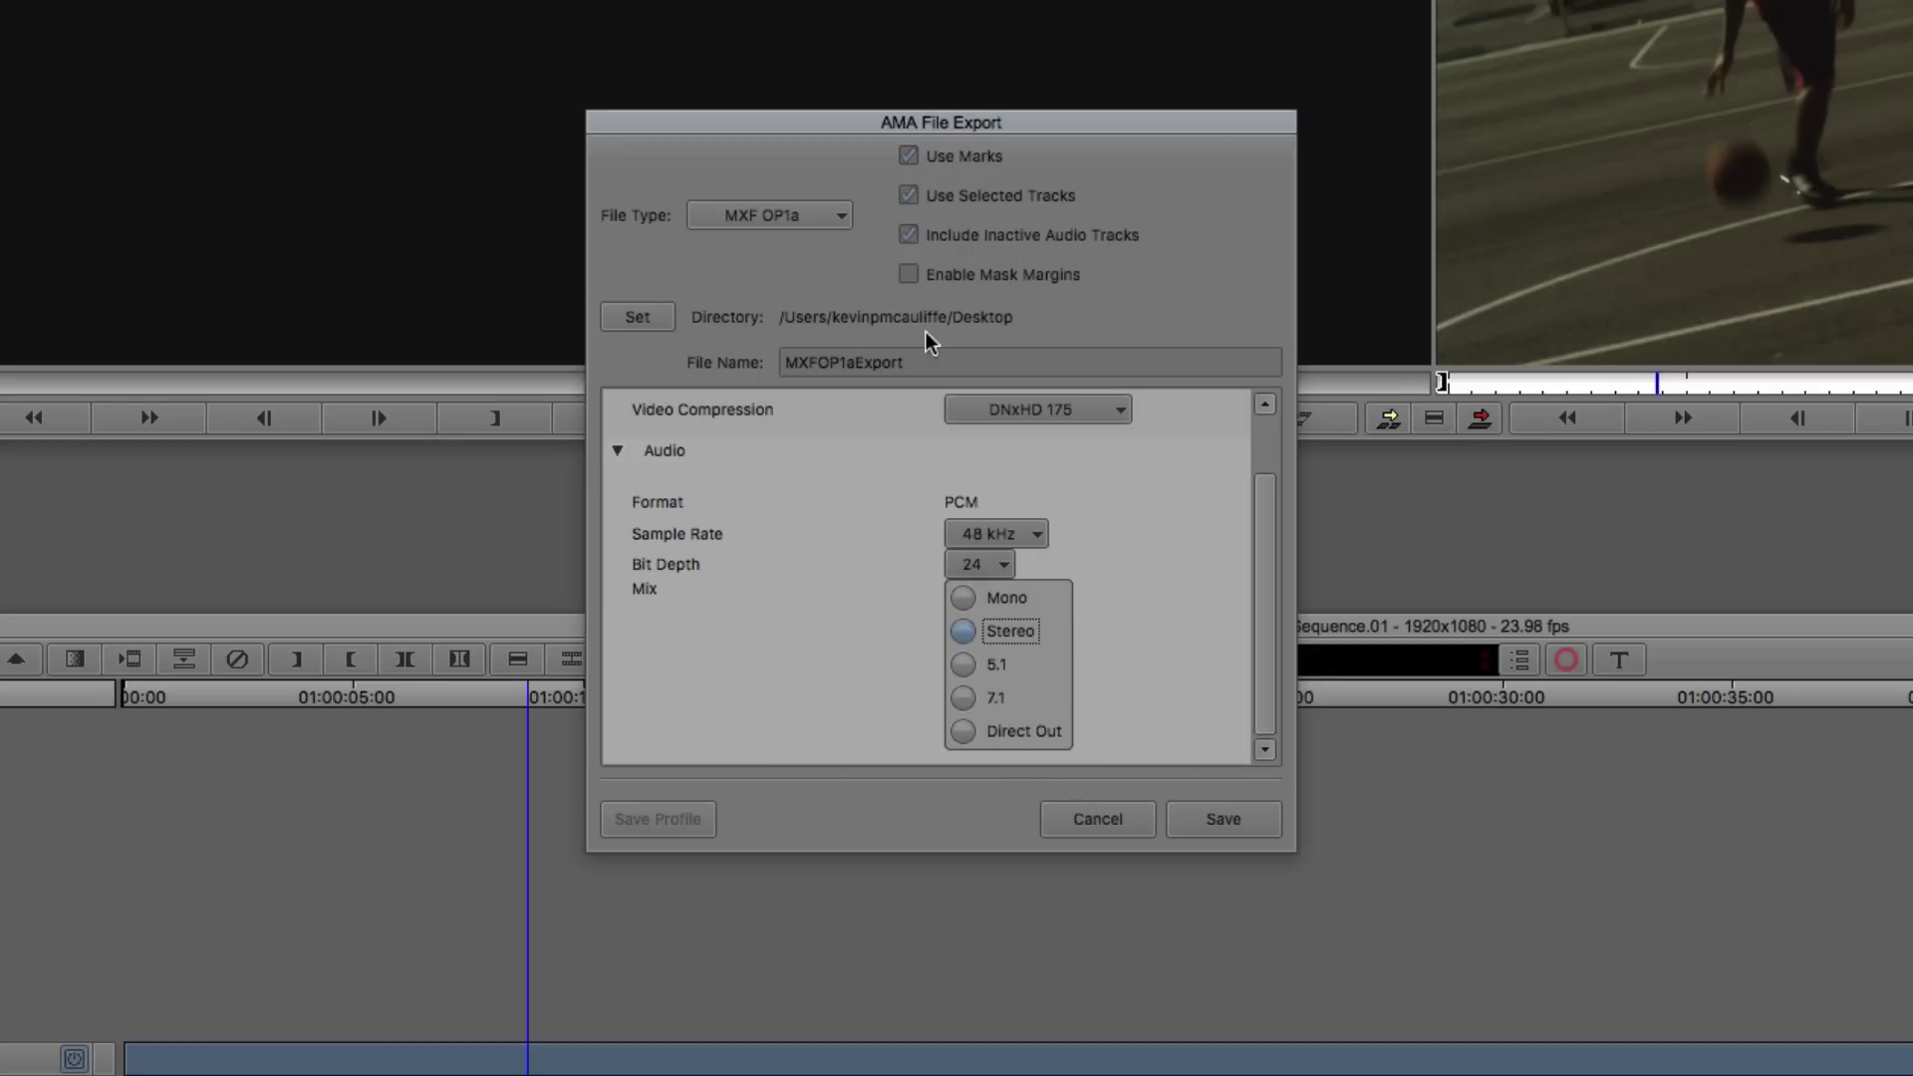
pyautogui.click(1223, 818)
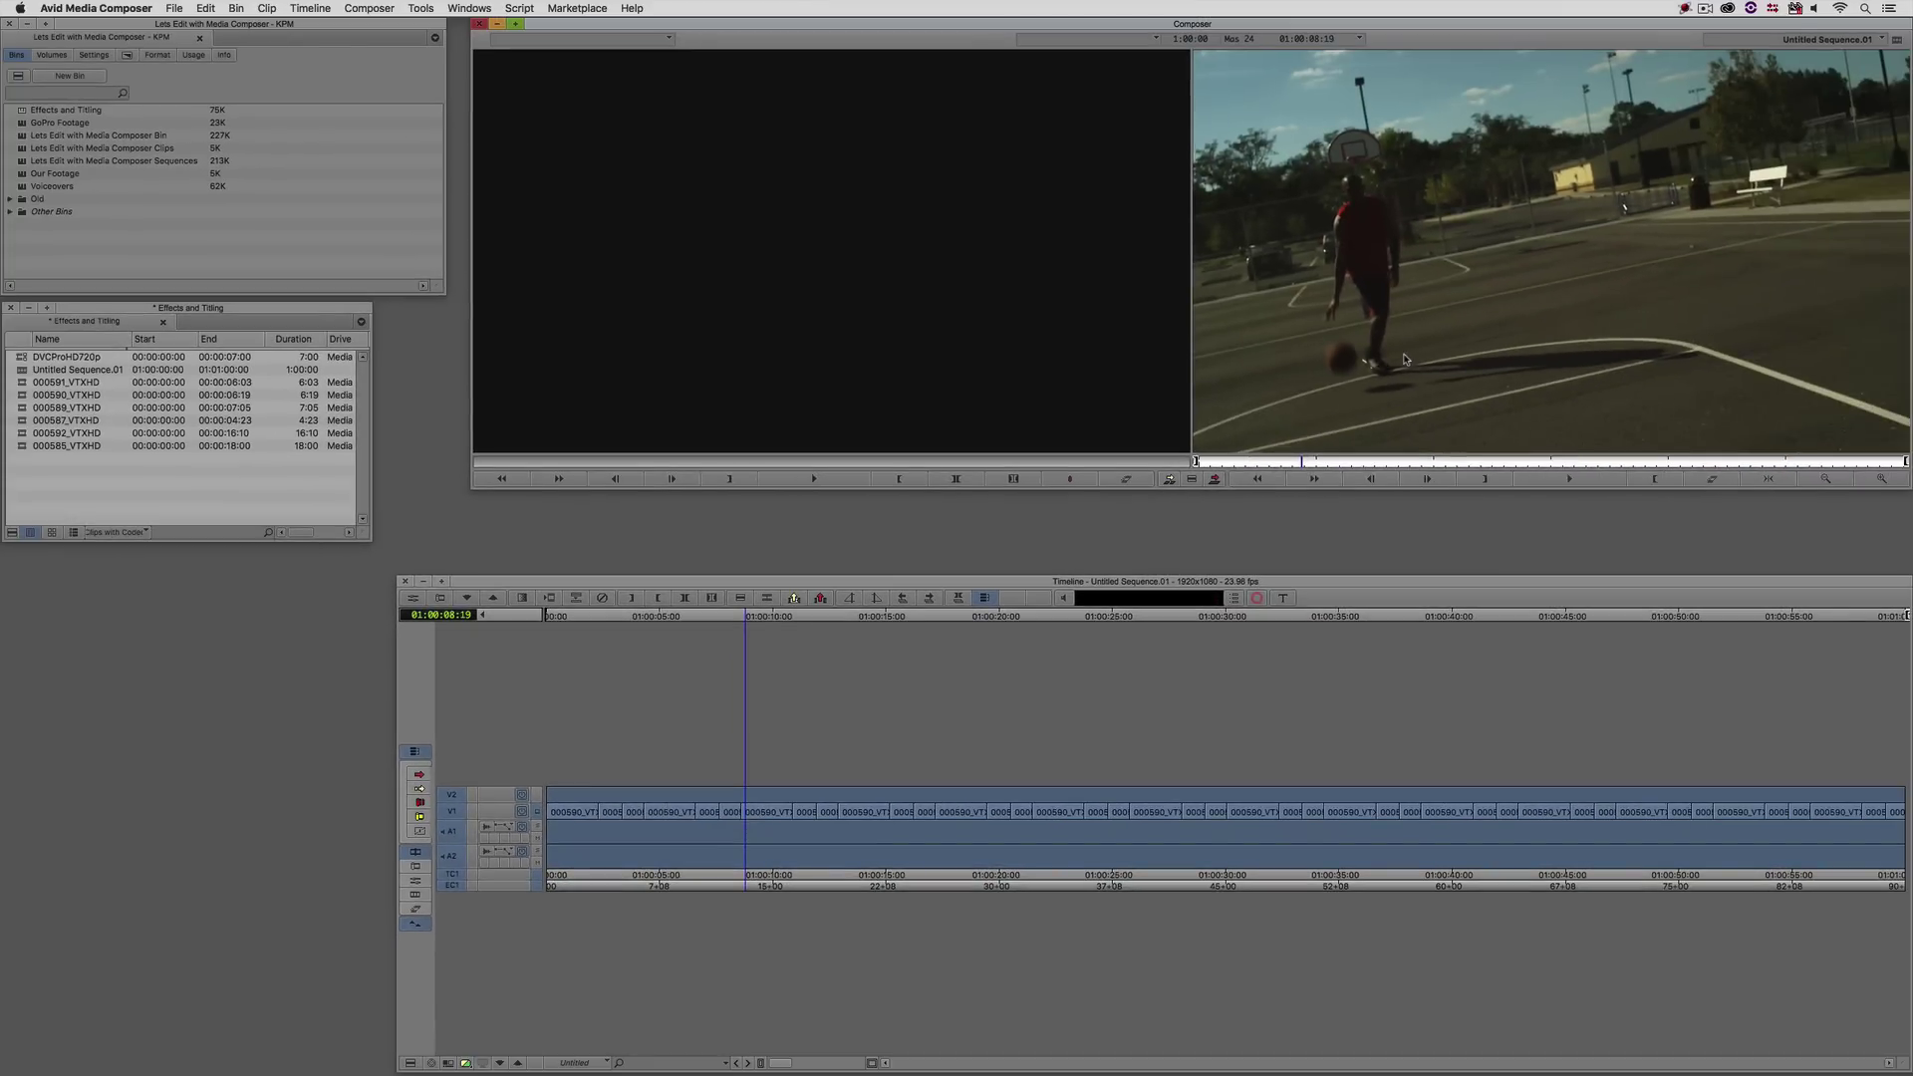
# Hide Avid and open MXFOP1aExport.mxf from the desktop with Switch
pyautogui.press('super+h')
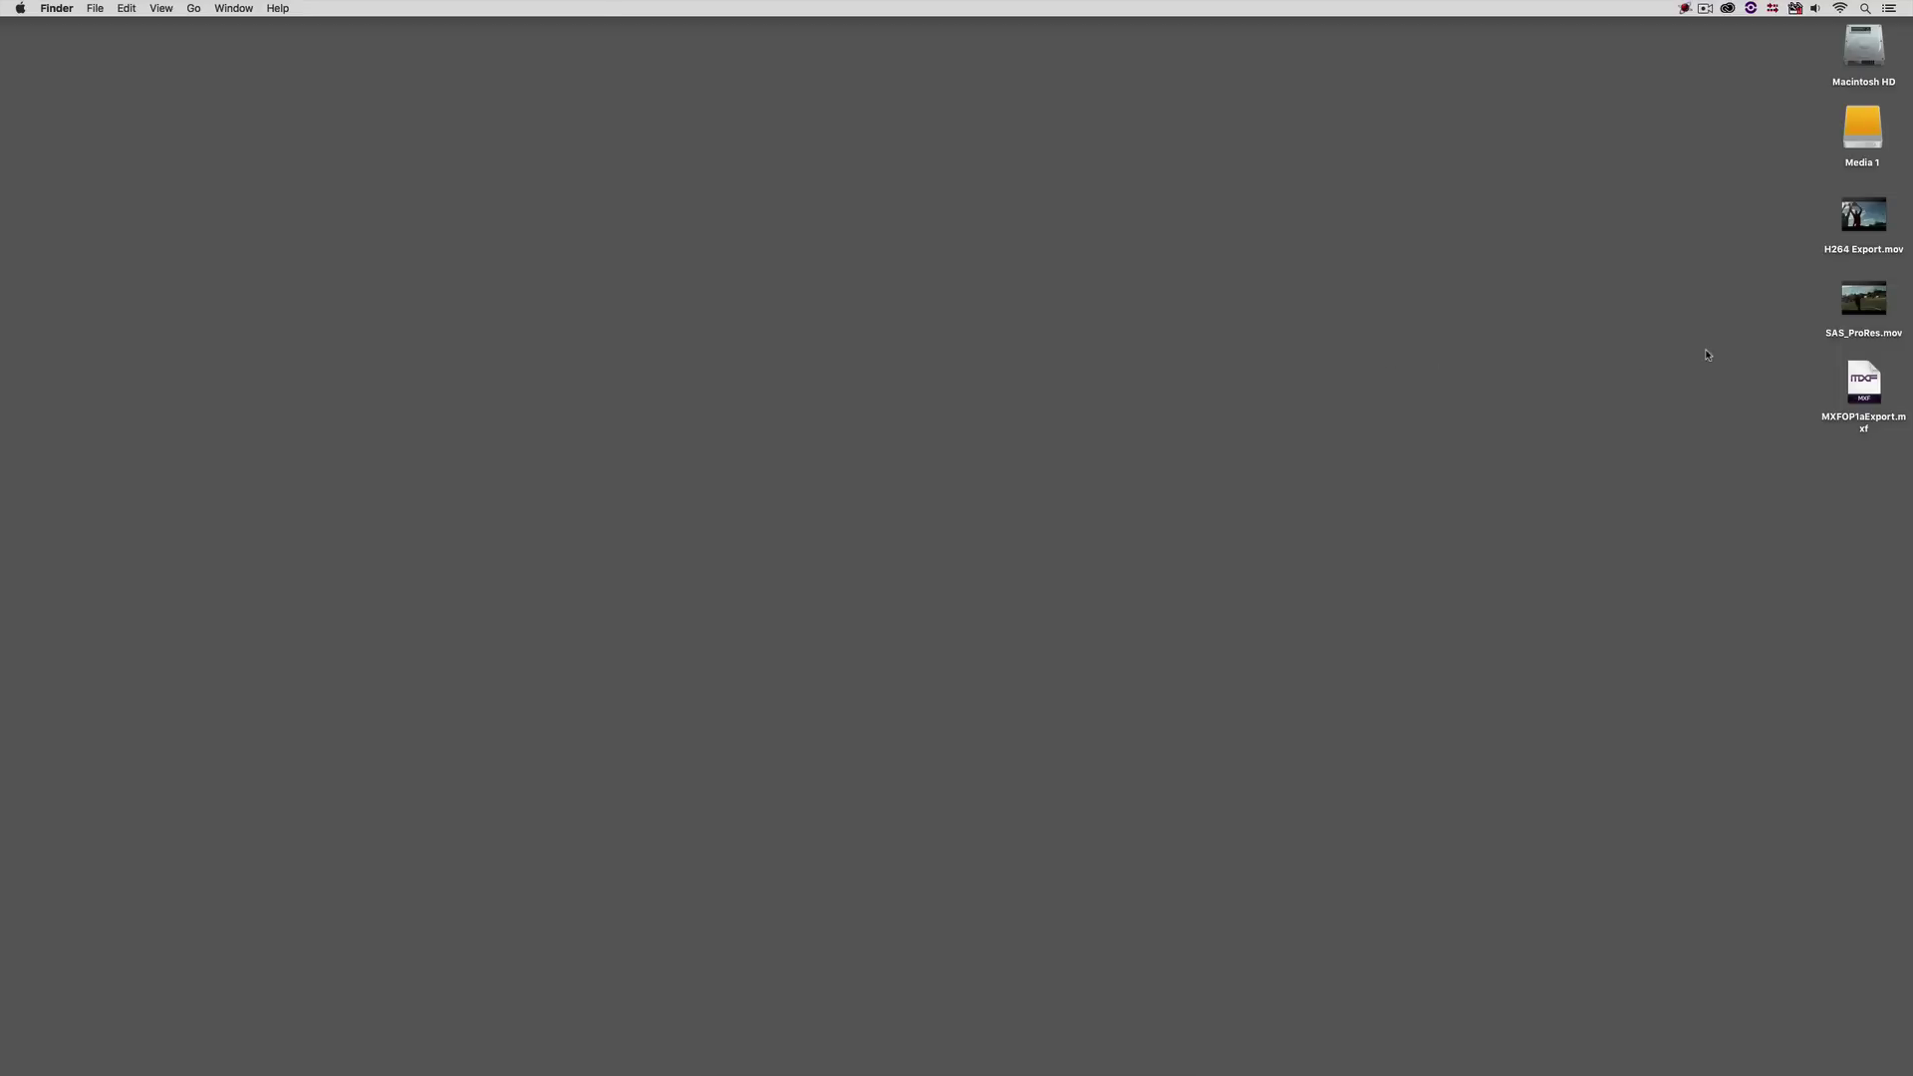
pyautogui.rightClick(1868, 383)
pyautogui.moveTo(1808, 403)
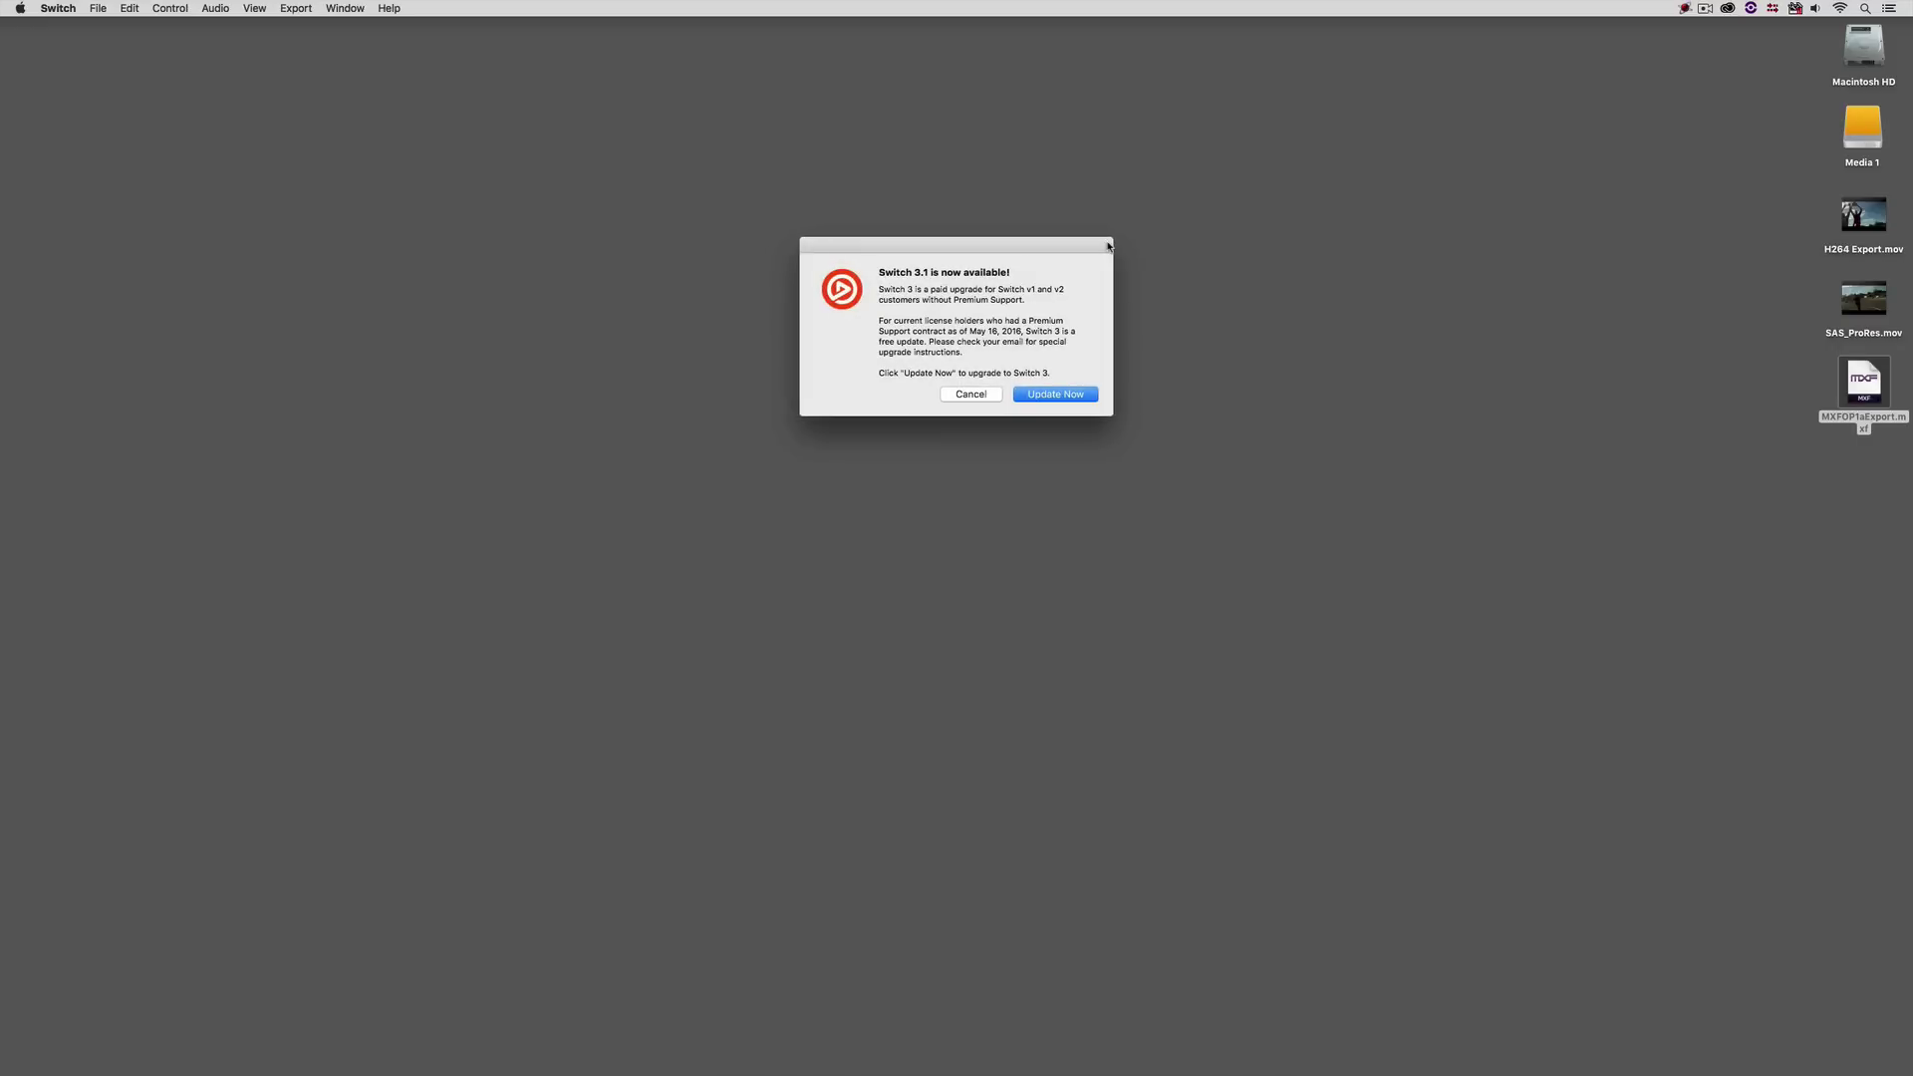
# Dismiss the update notice and play the MXF export in Switch, pausing at 00:20.35
pyautogui.press('Escape')
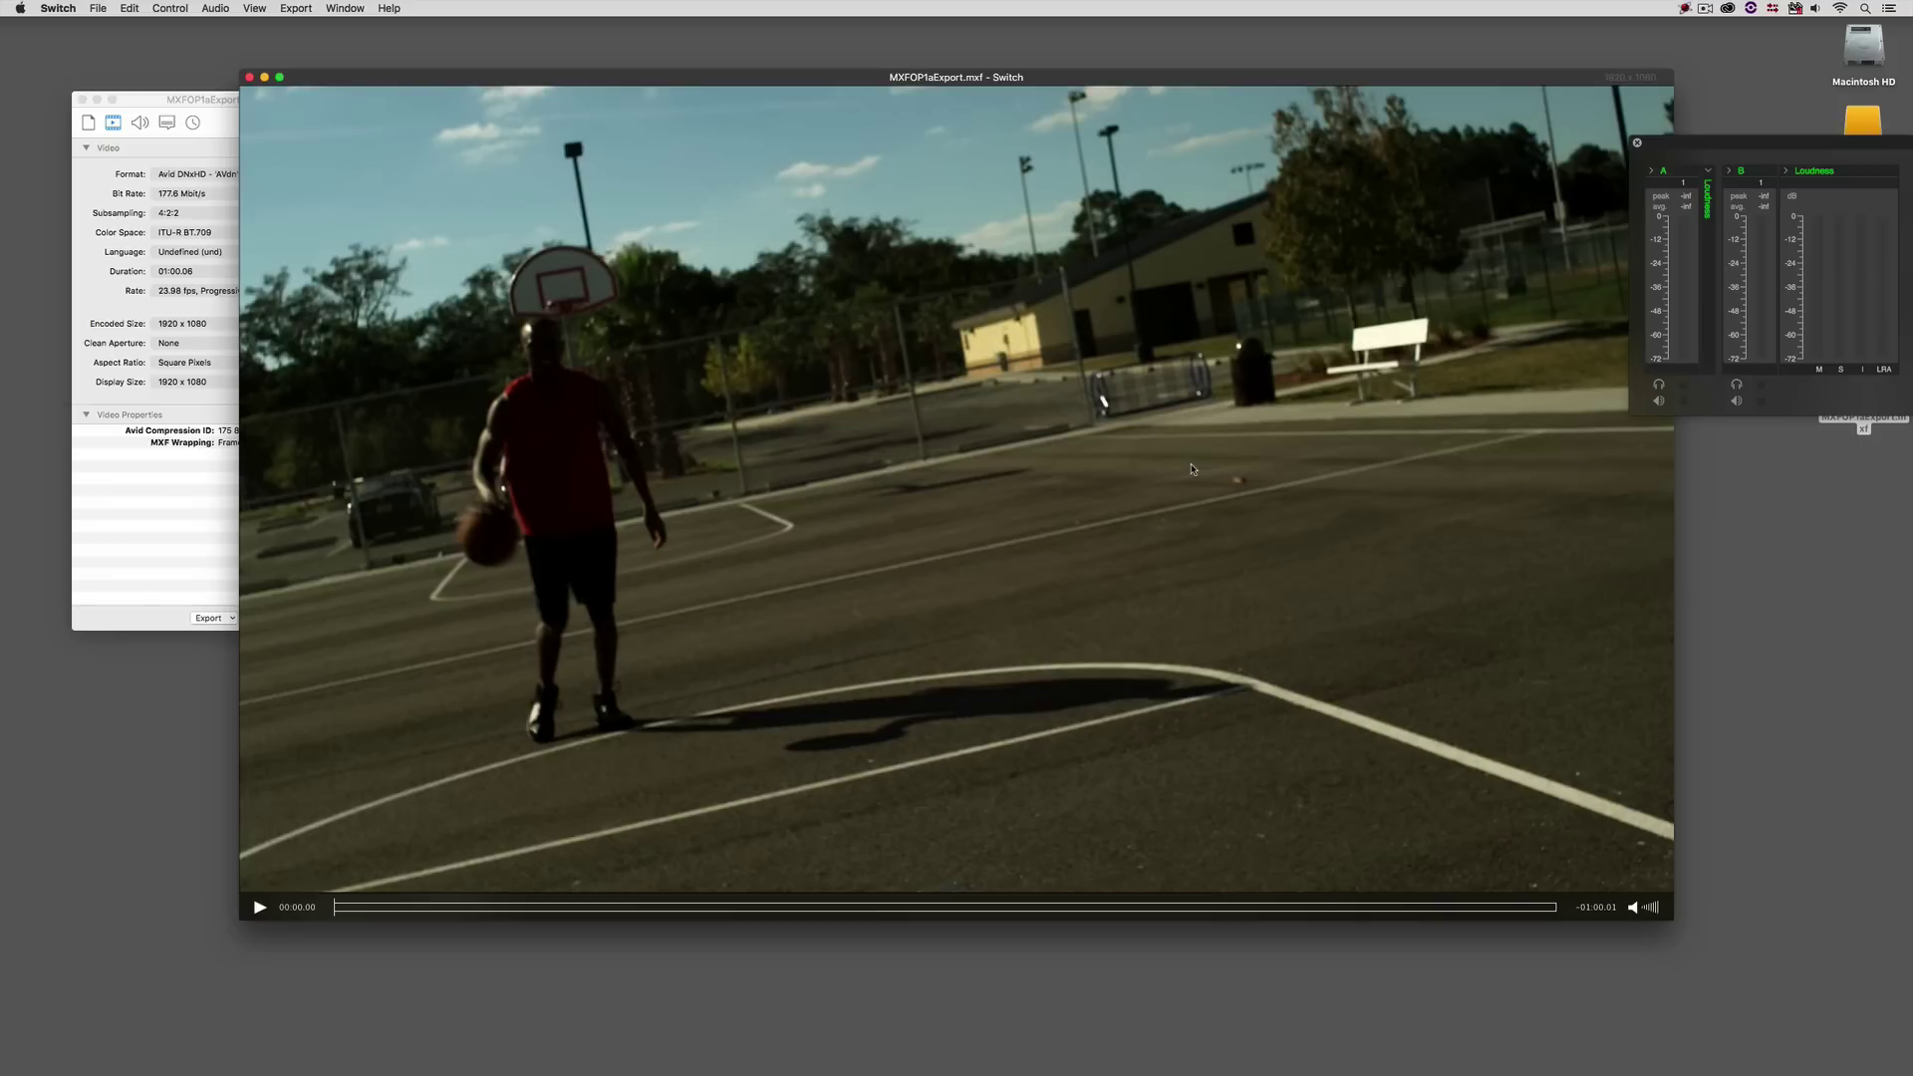
pyautogui.moveTo(185, 99); pyautogui.dragTo(135, 57)
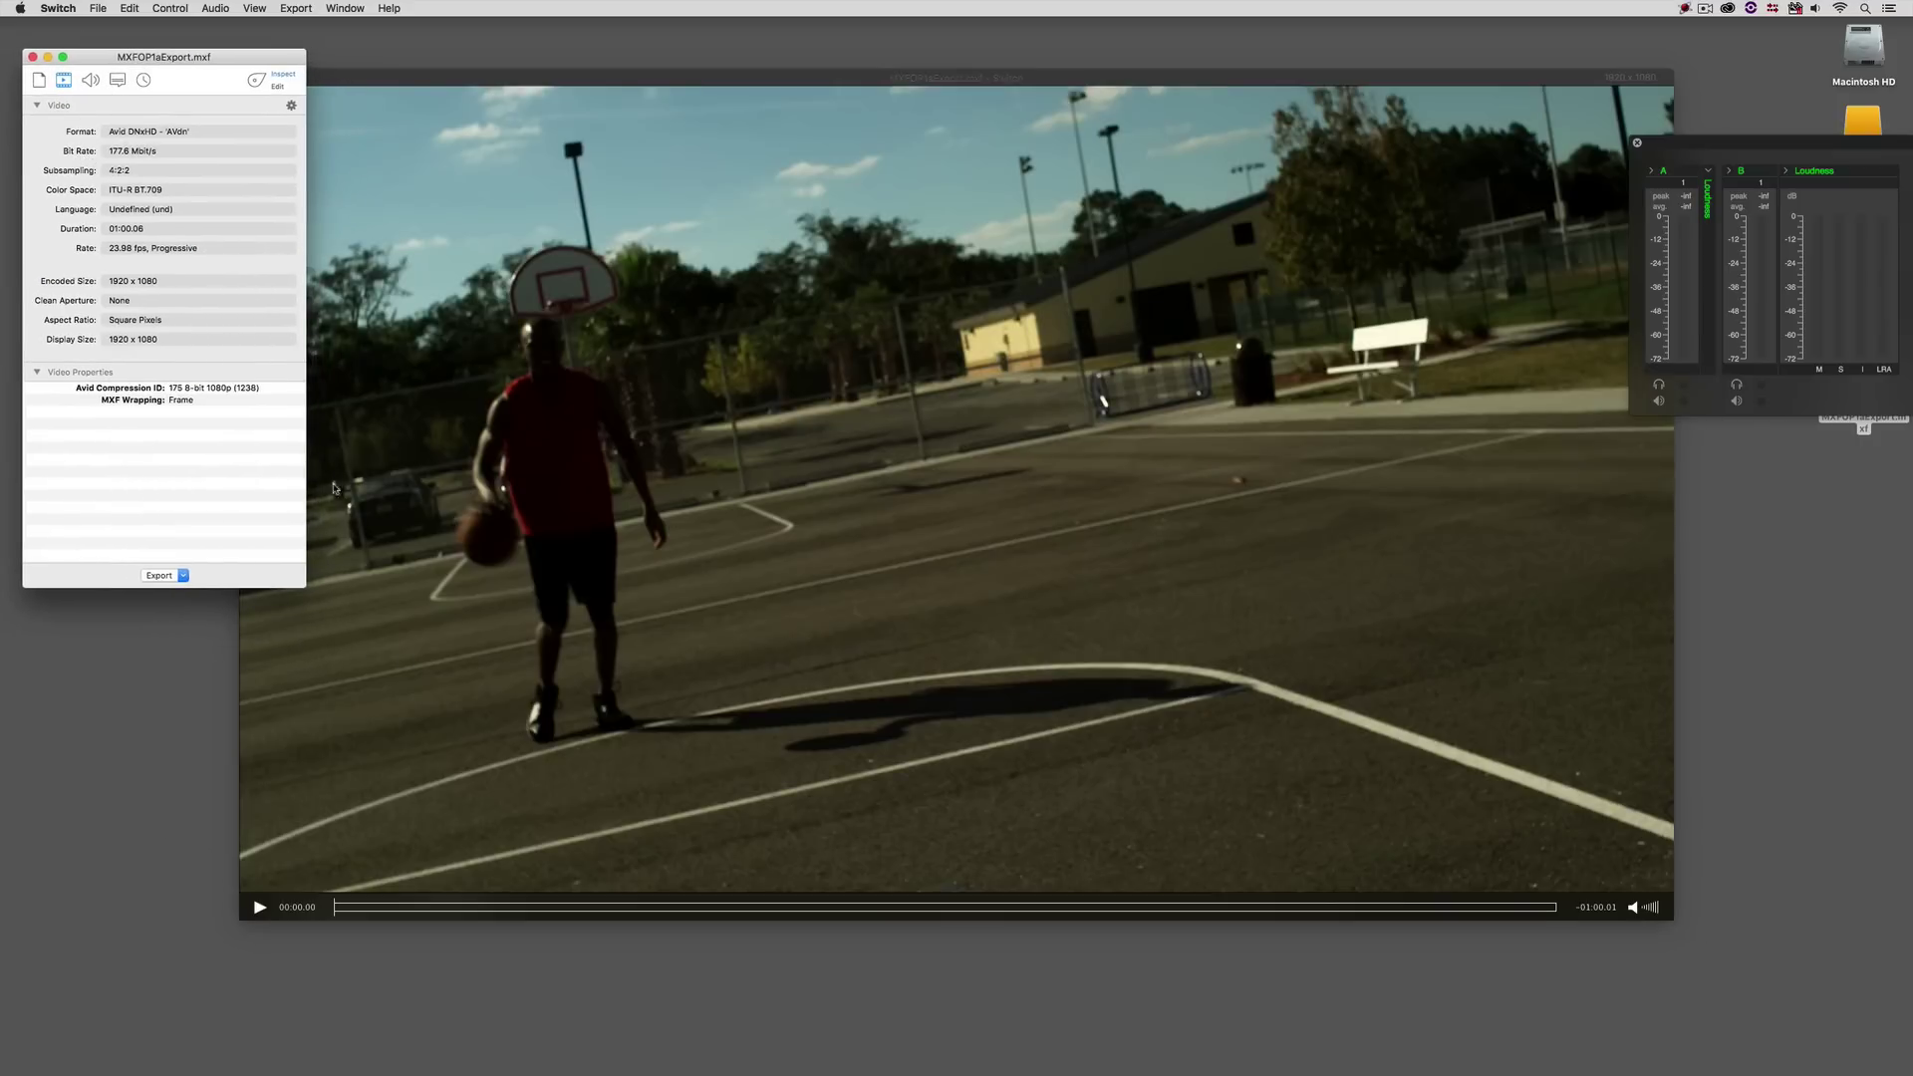
pyautogui.click(260, 908)
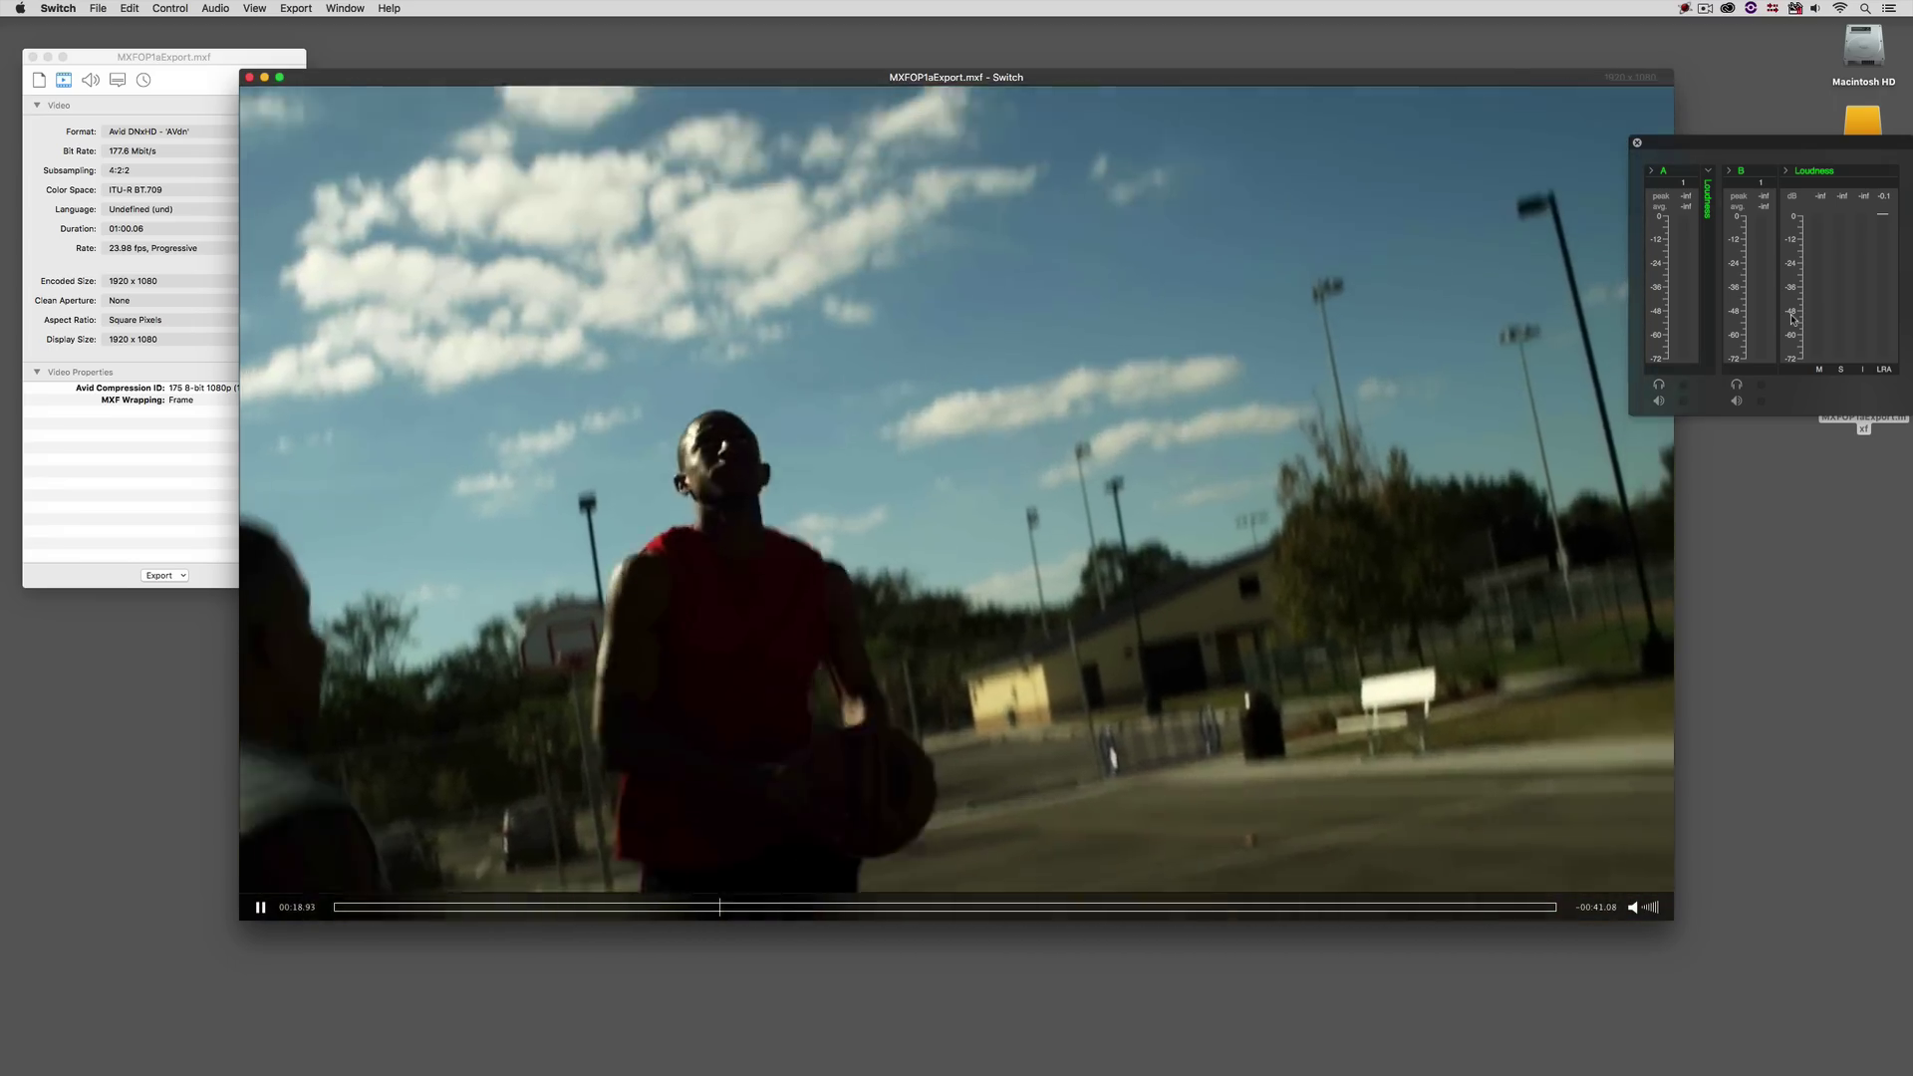
pyautogui.press('space')
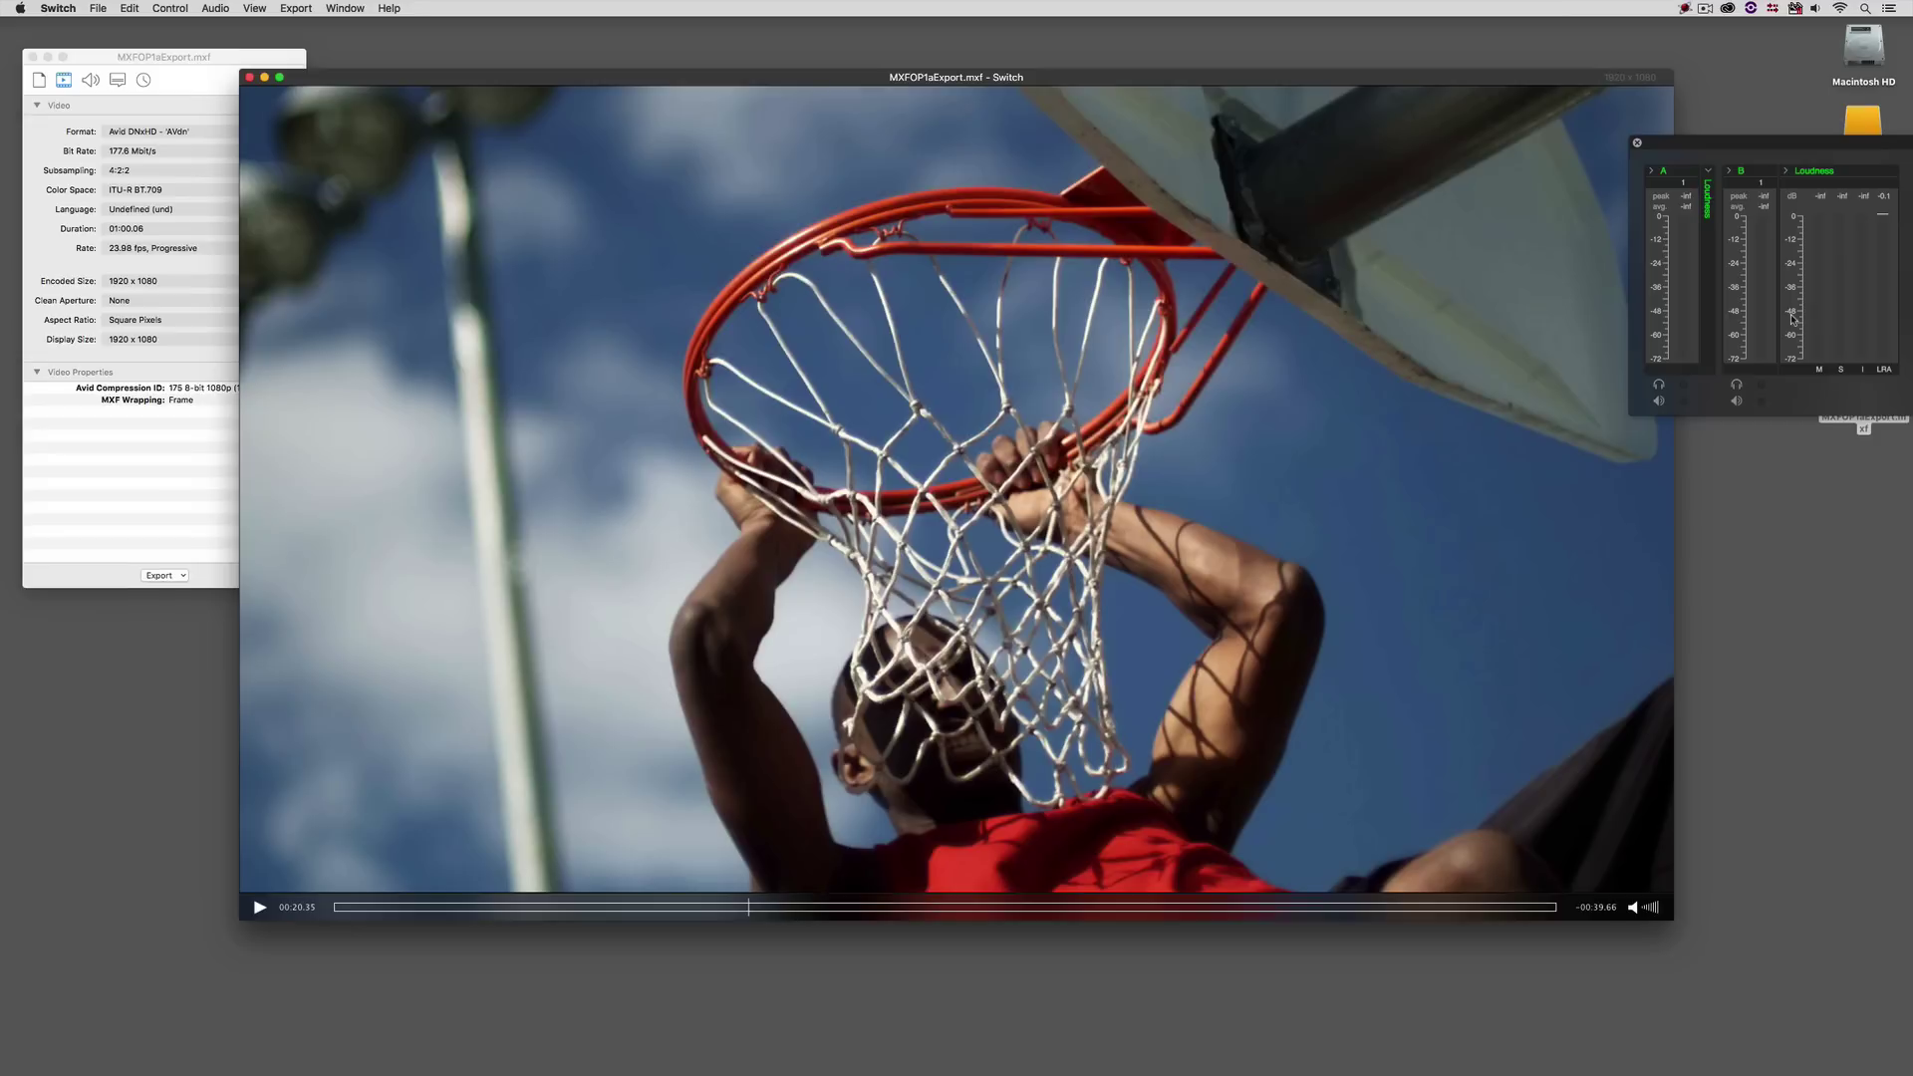
# Quit Switch, return to Untitled Sequence.01 in Avid, and open the record monitor's context menu
pyautogui.press('super+w')
pyautogui.press('super+q')
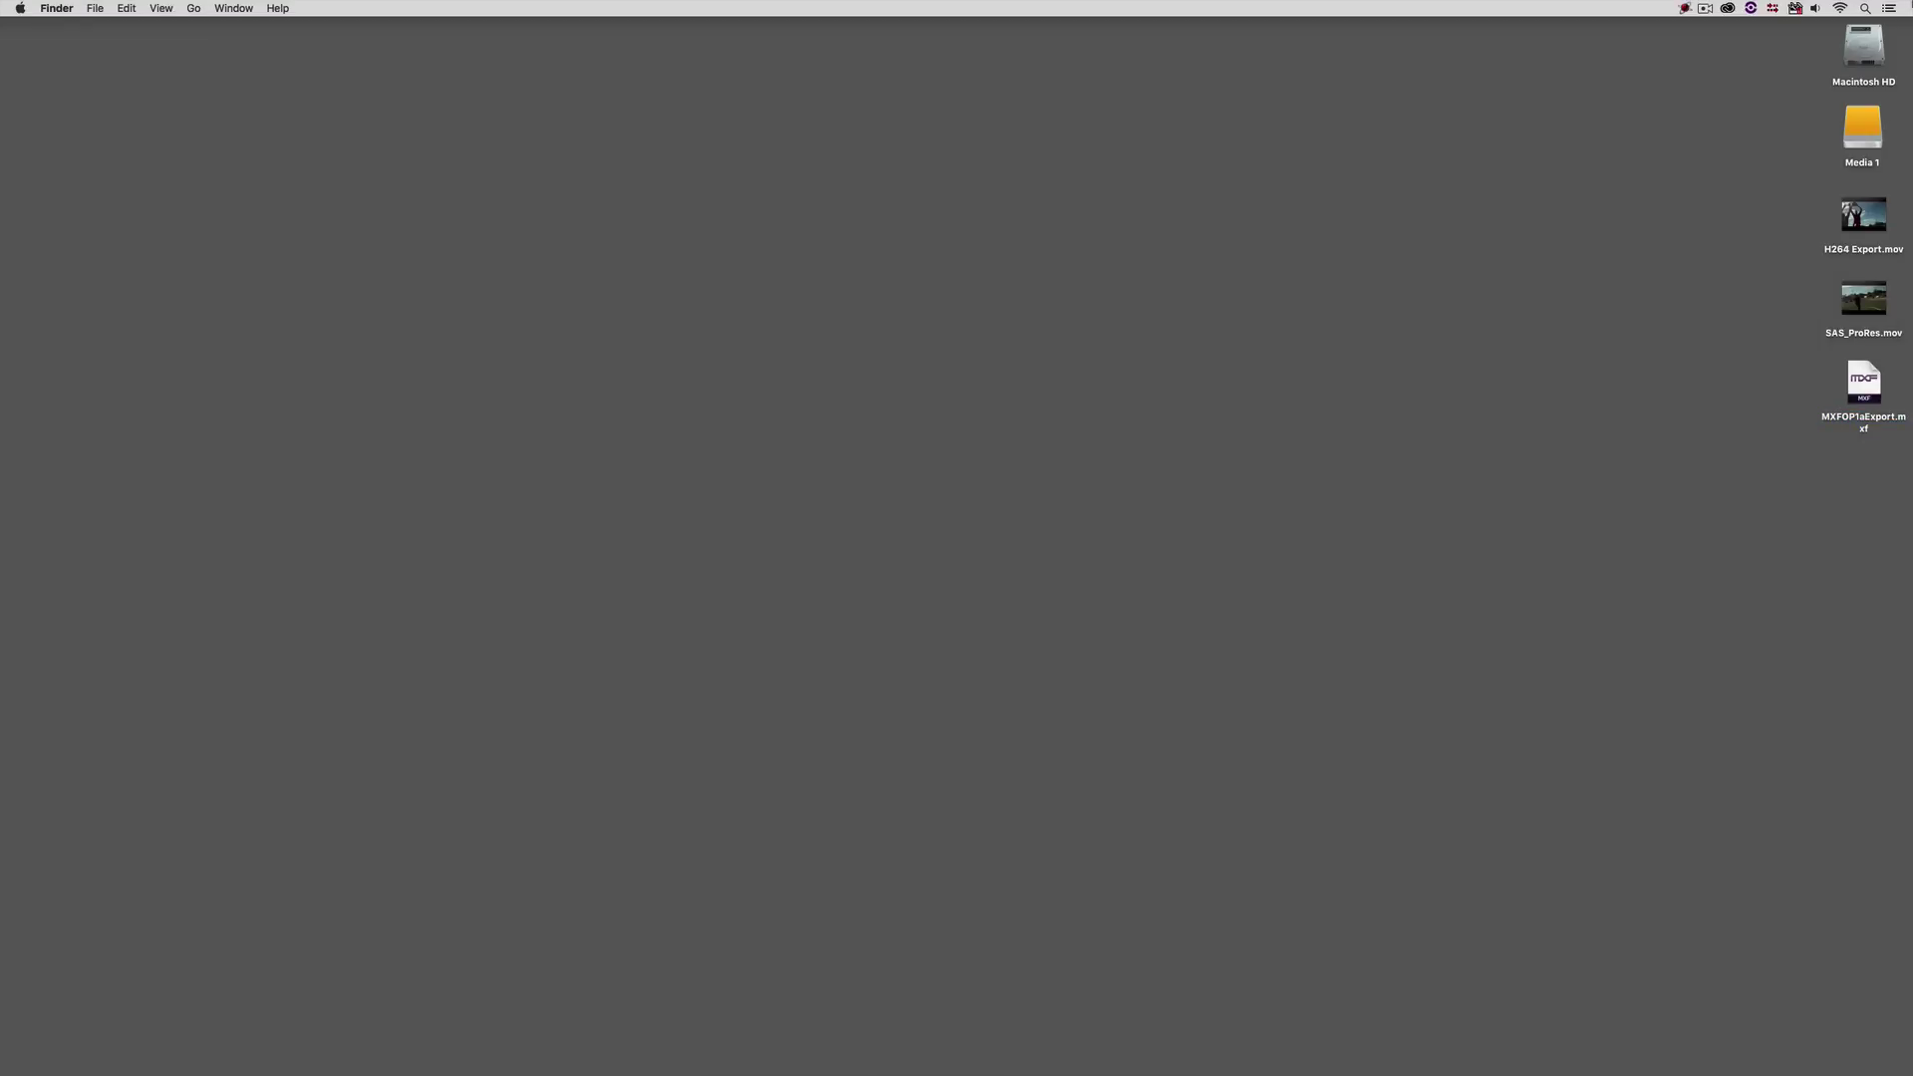
pyautogui.press('super+Tab')
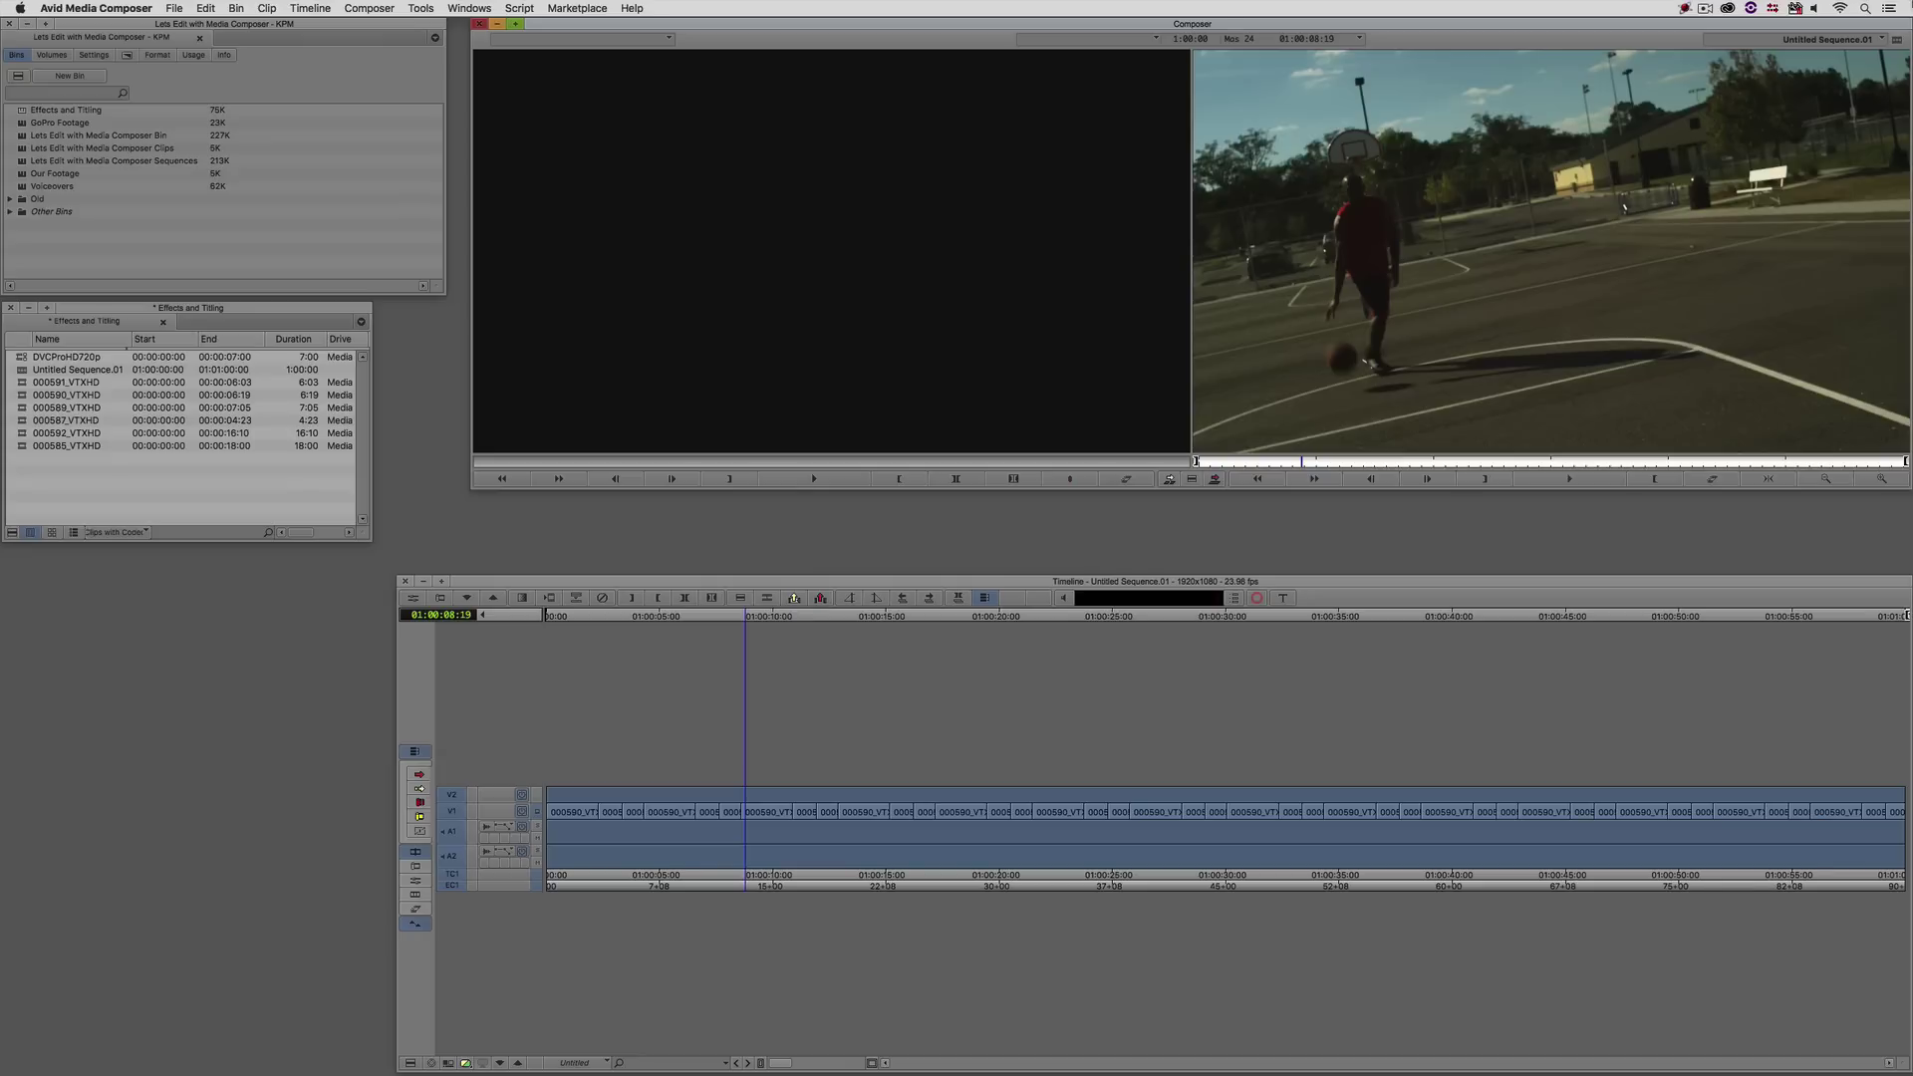
pyautogui.rightClick(1423, 219)
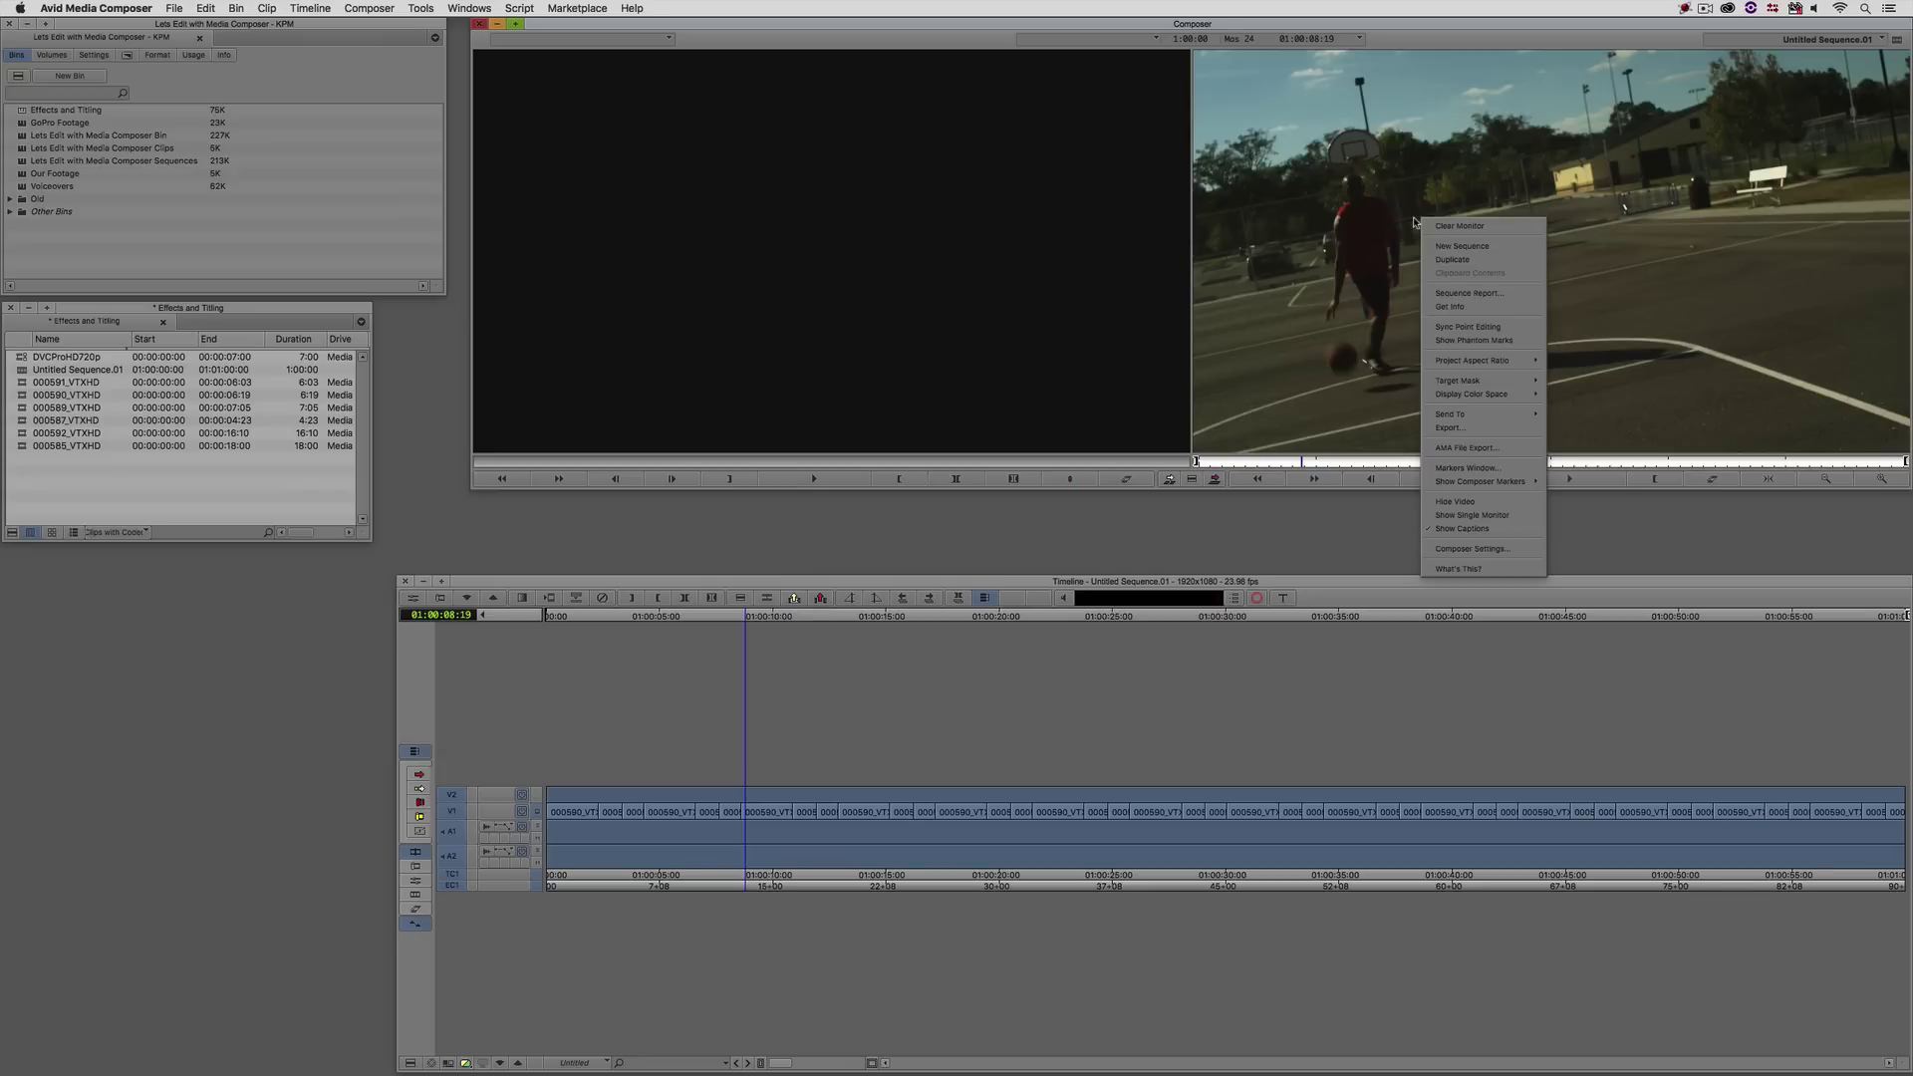
# Open Same As Source export settings for Untitled Sequence.01.mov and show the Export As format list
pyautogui.click(1478, 426)
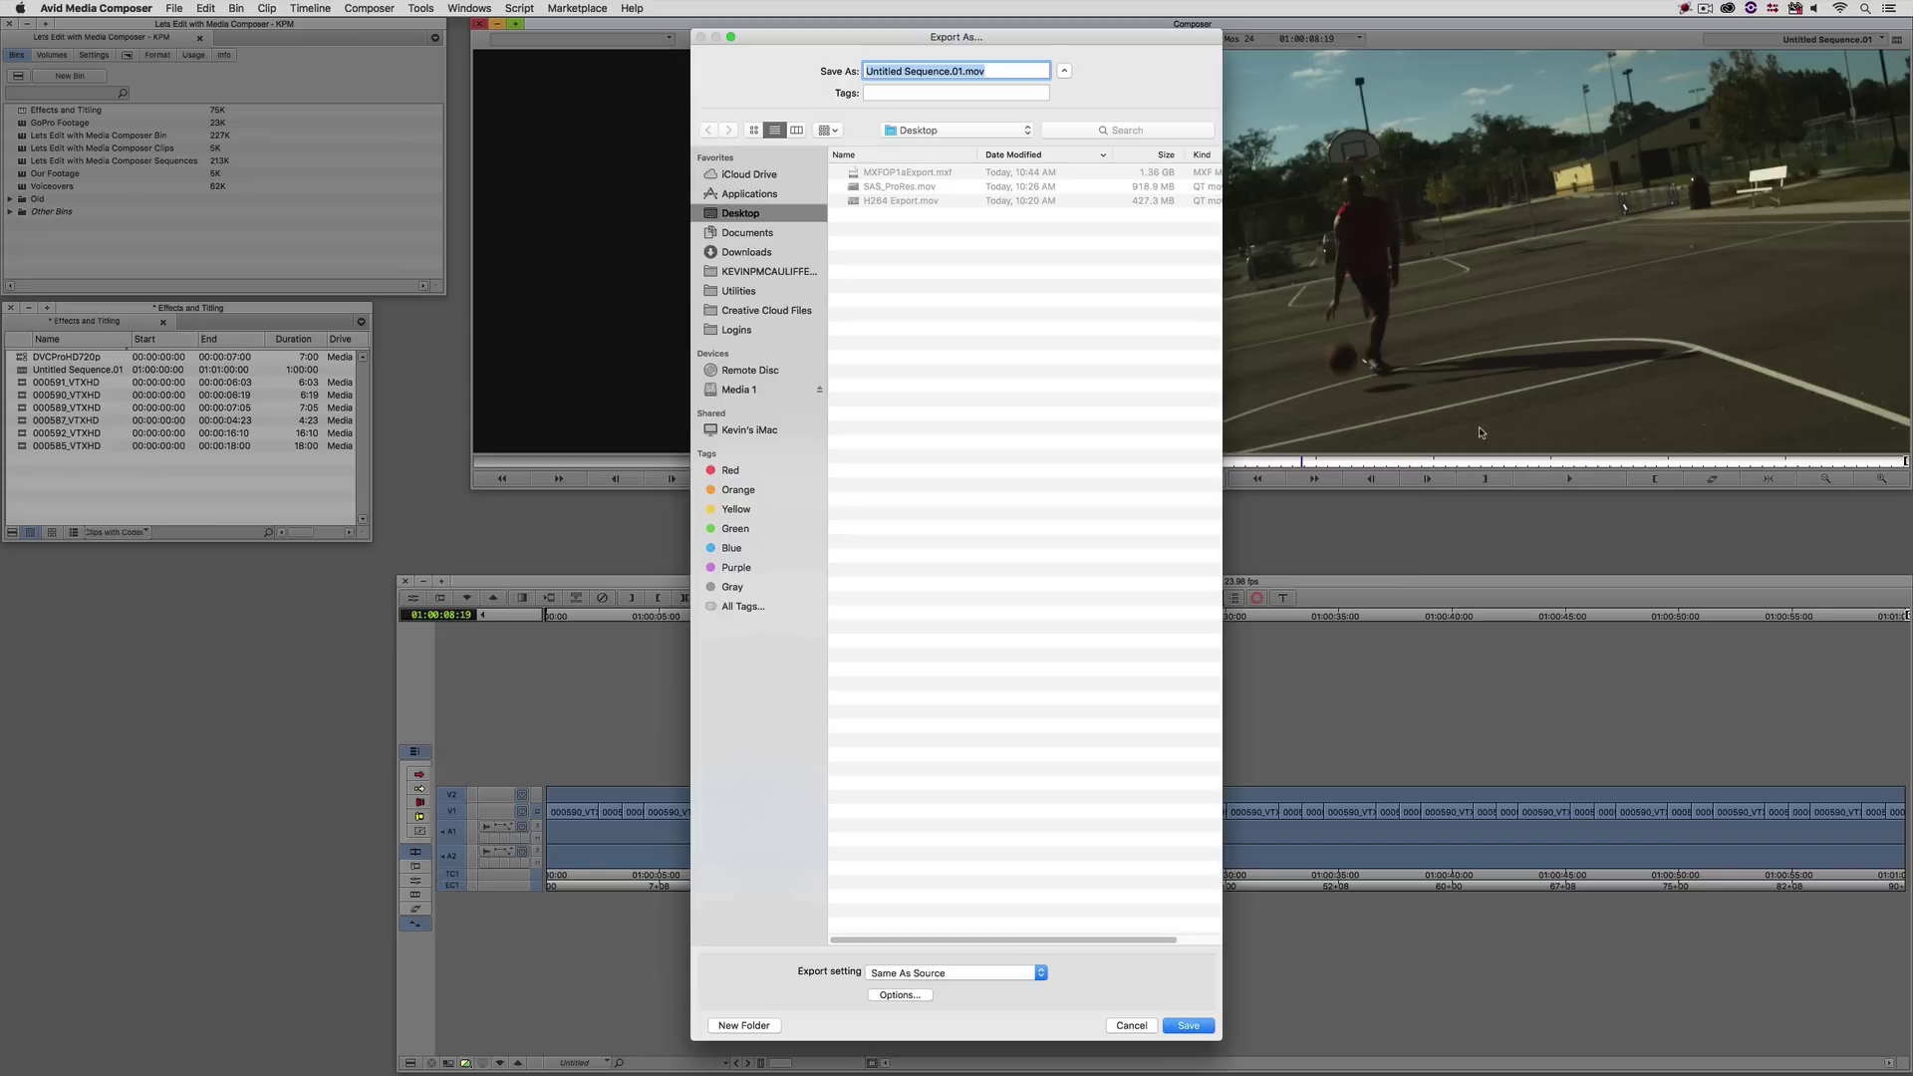
pyautogui.click(901, 994)
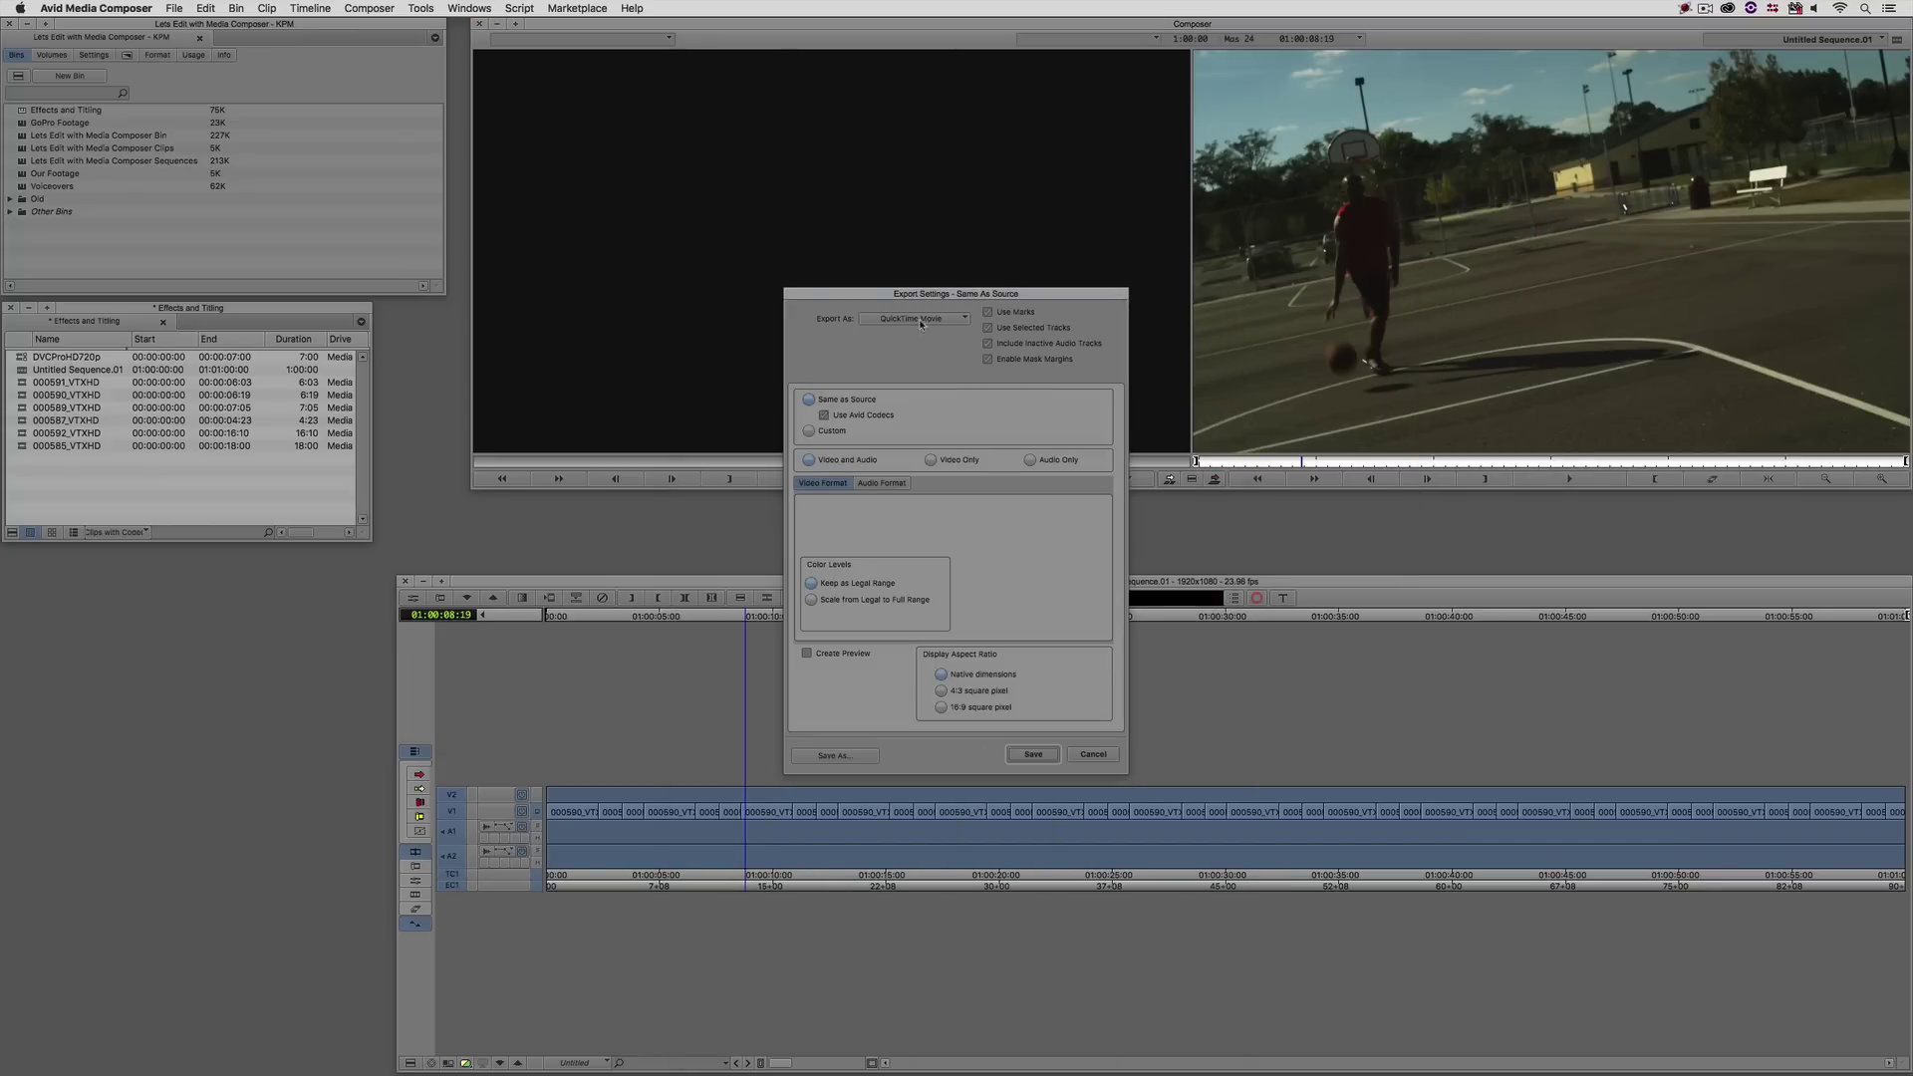
pyautogui.click(951, 319)
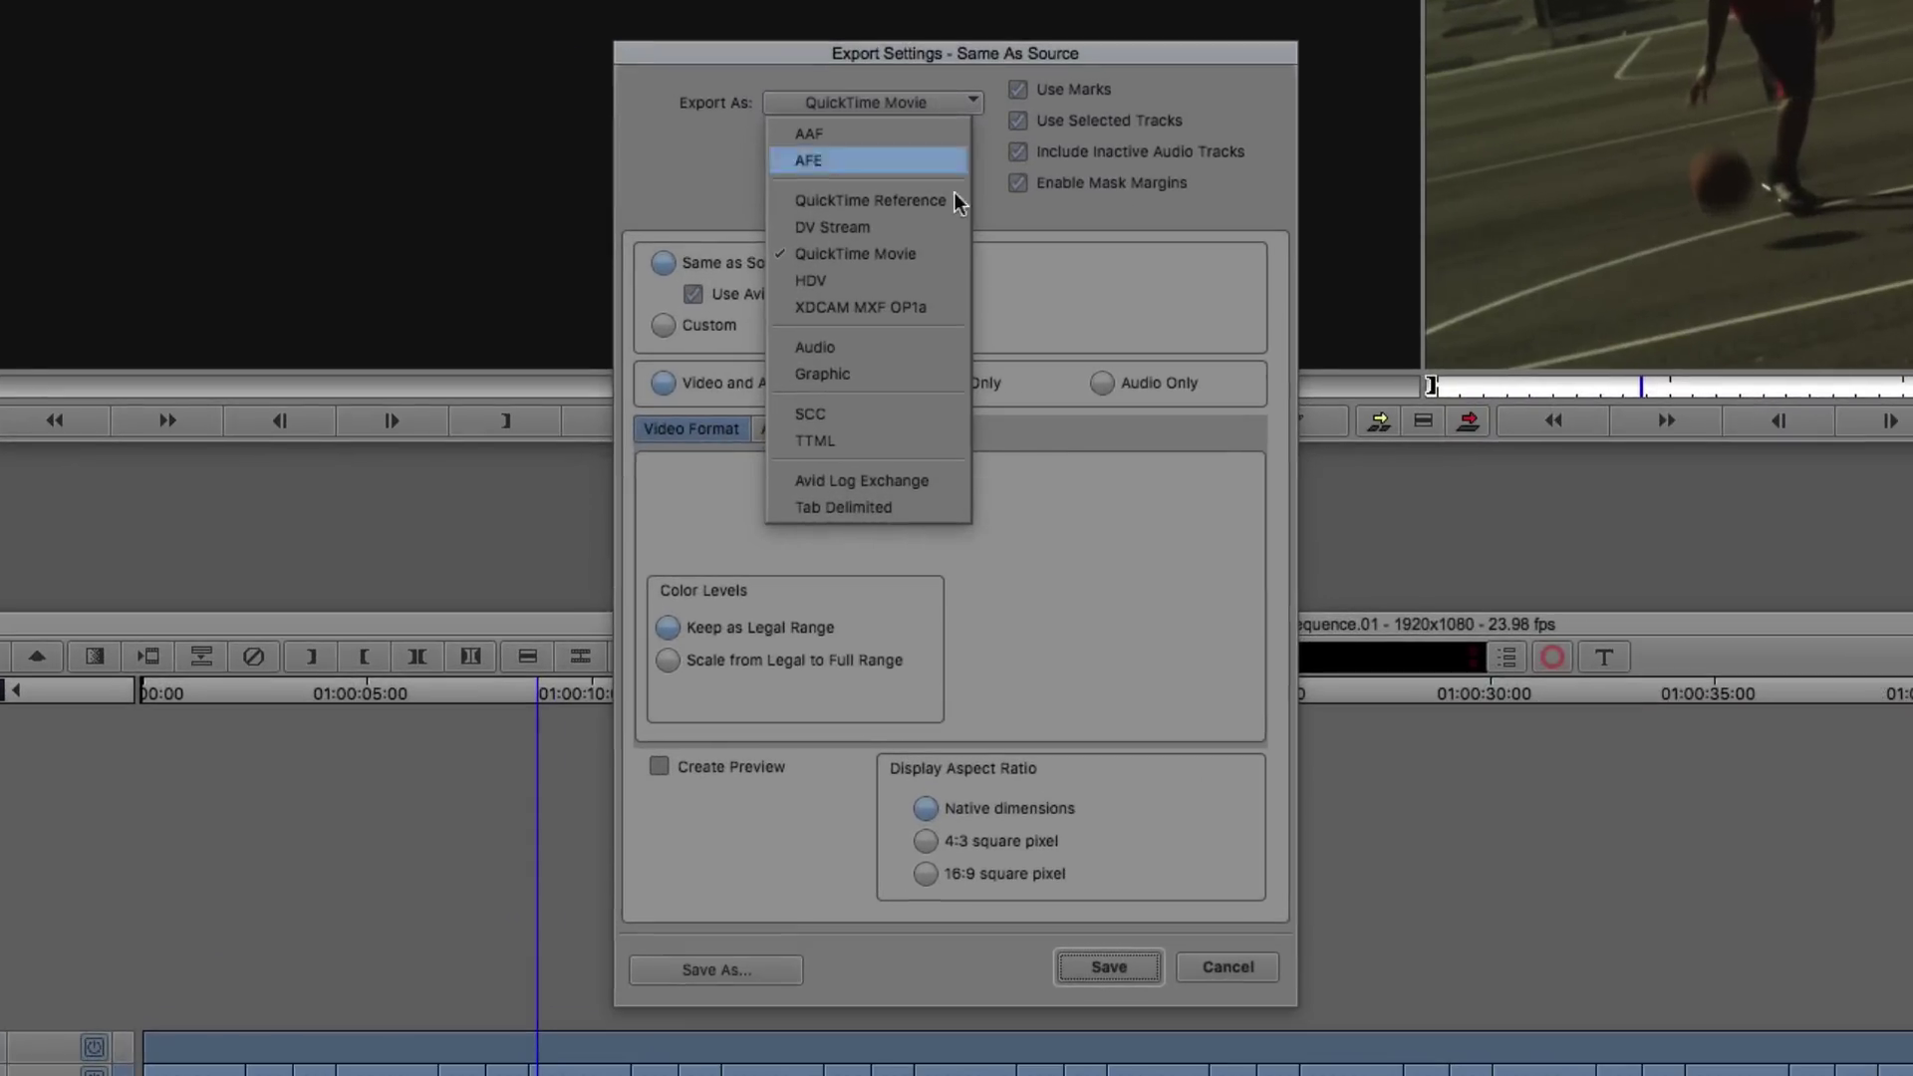